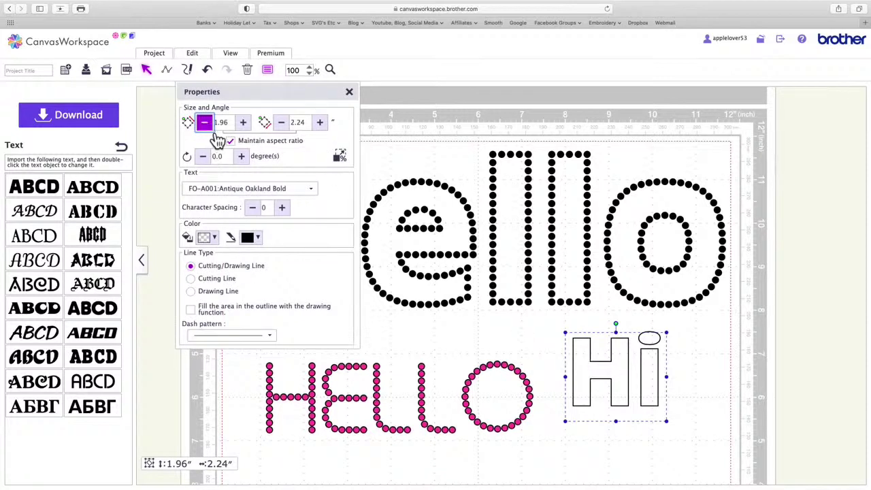
Close the properties of the Hi text and open those of the large rhinestone letter H.
click(350, 93)
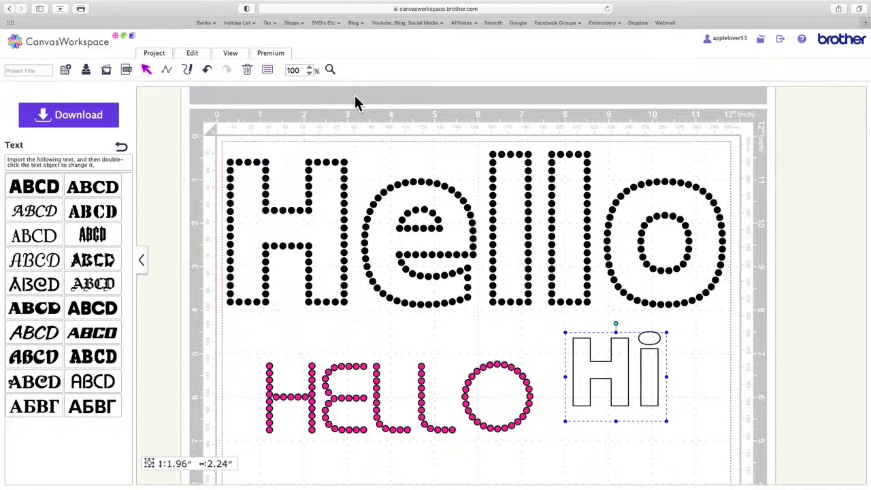
click(318, 168)
click(273, 72)
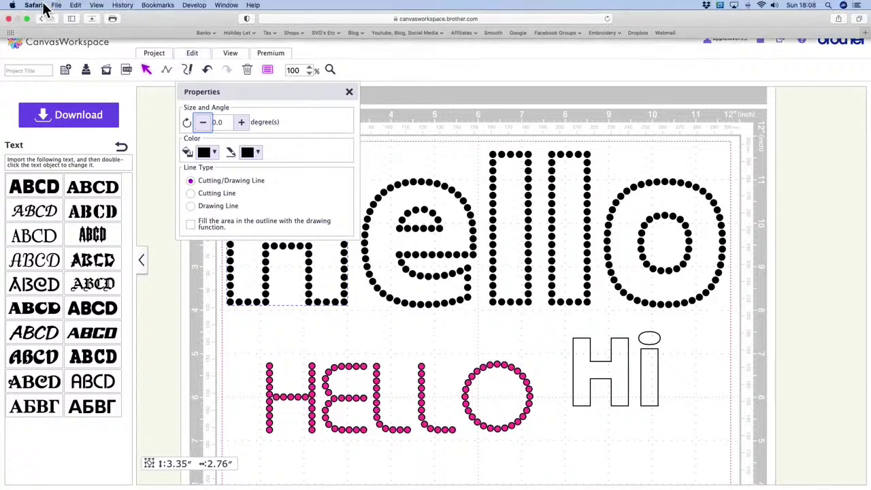
Put the browser window away and switch to the Brother CanvasWorkspace desktop app with its untitled project.
click(29, 20)
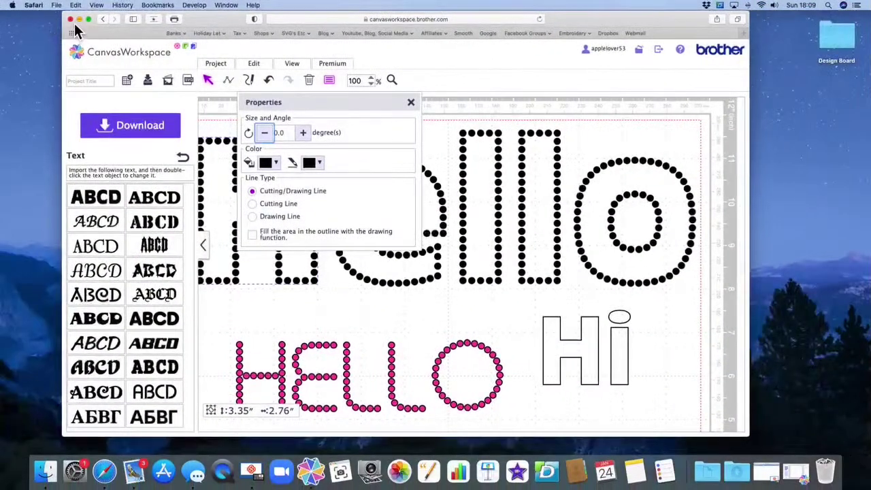
click(71, 19)
click(497, 163)
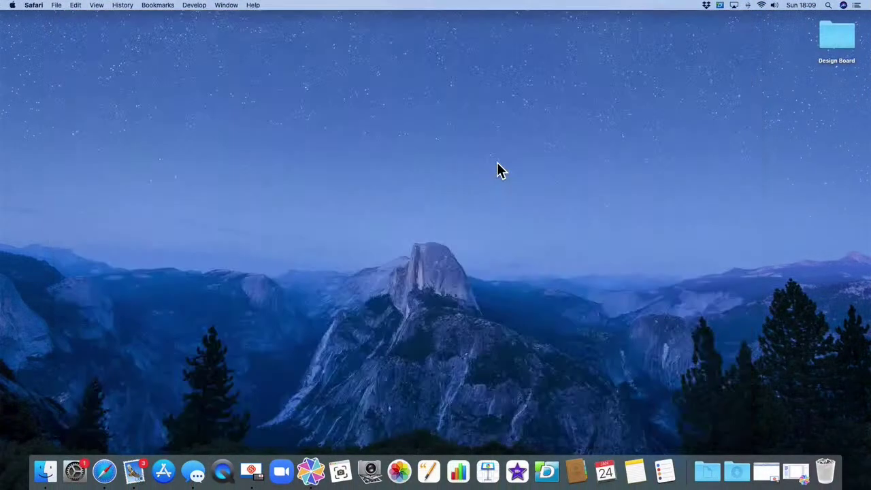
click(794, 474)
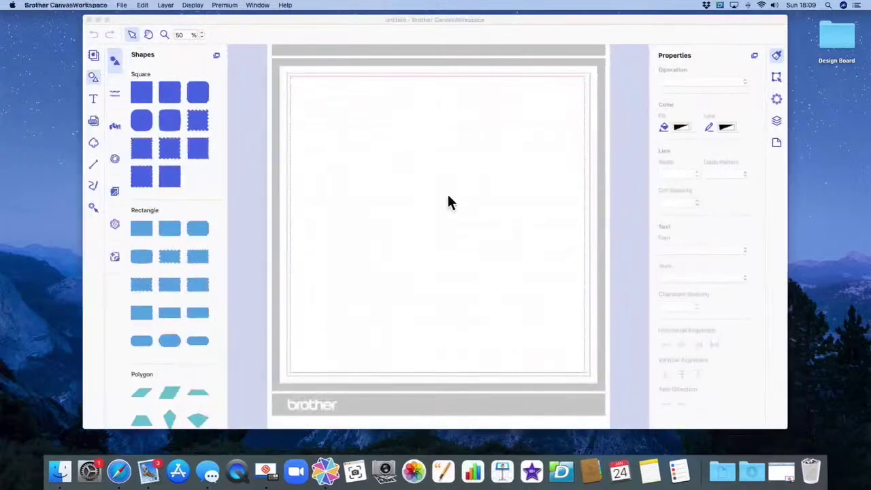
drag(535, 26, 517, 27)
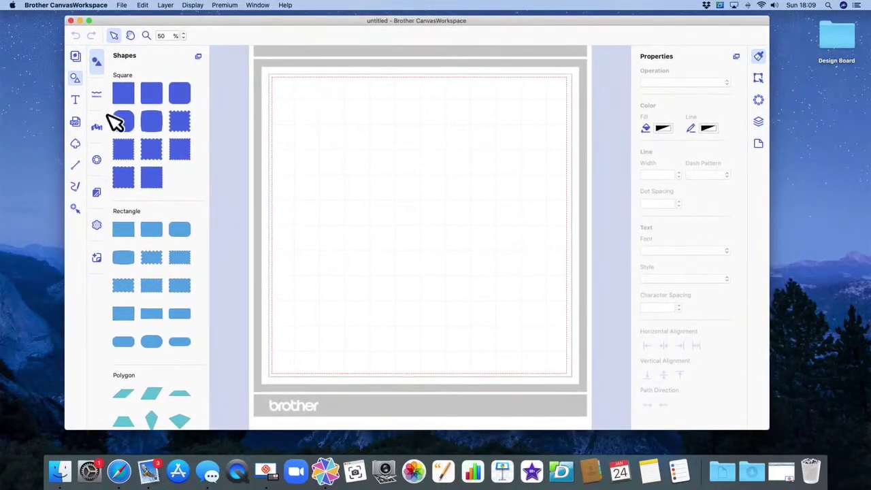
Add the text "Hello" near the middle of the mat.
click(76, 100)
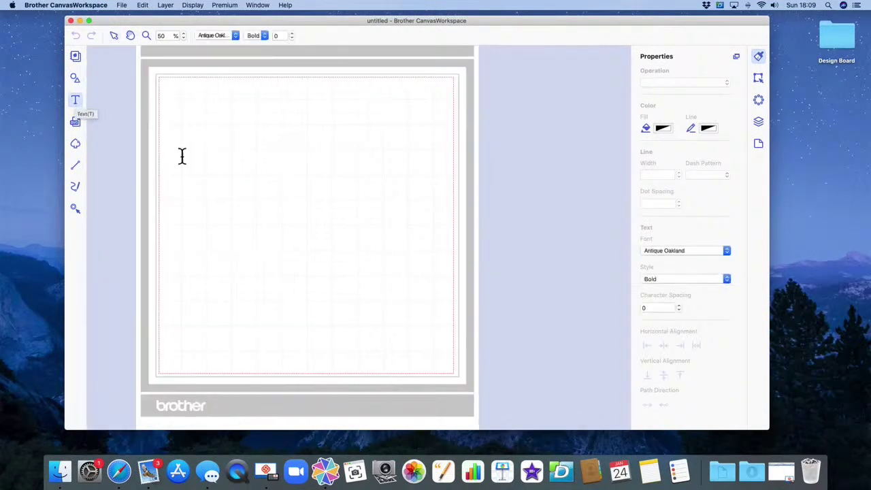
click(284, 213)
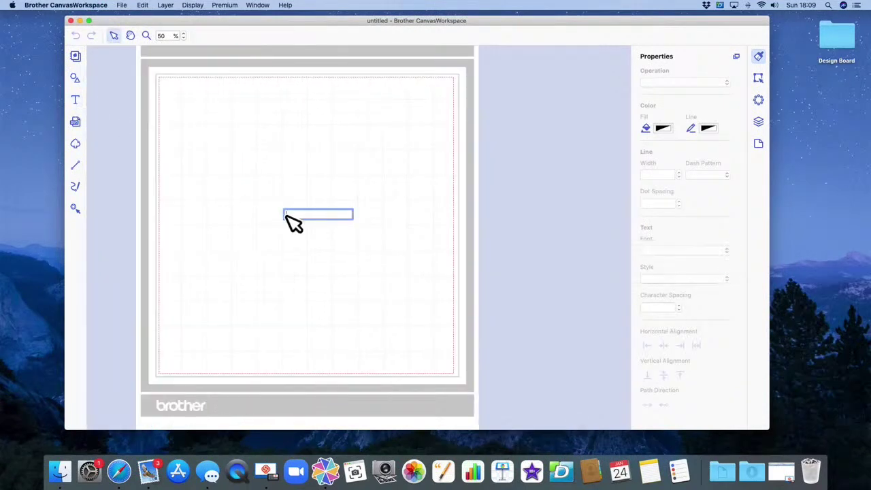
text(Hello)
click(284, 217)
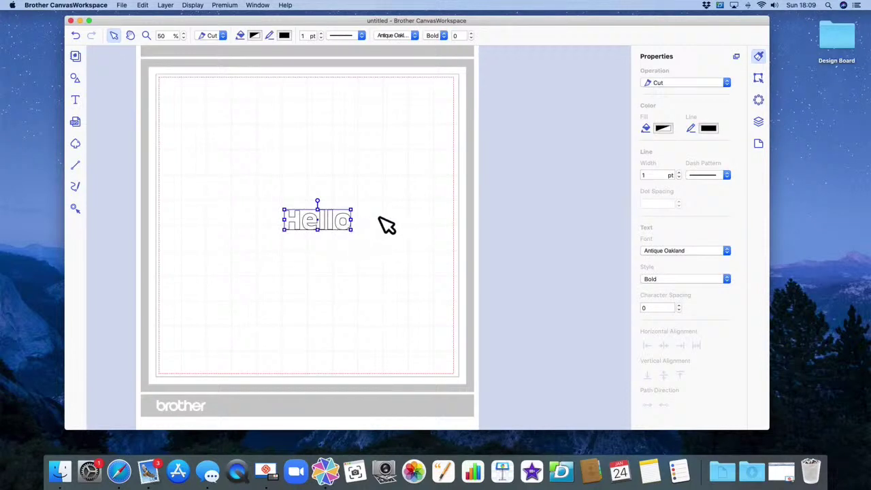
Apply the Outline rhinestone fill pattern with stone size SS10 to the Hello text.
scroll(386, 225, left, 5)
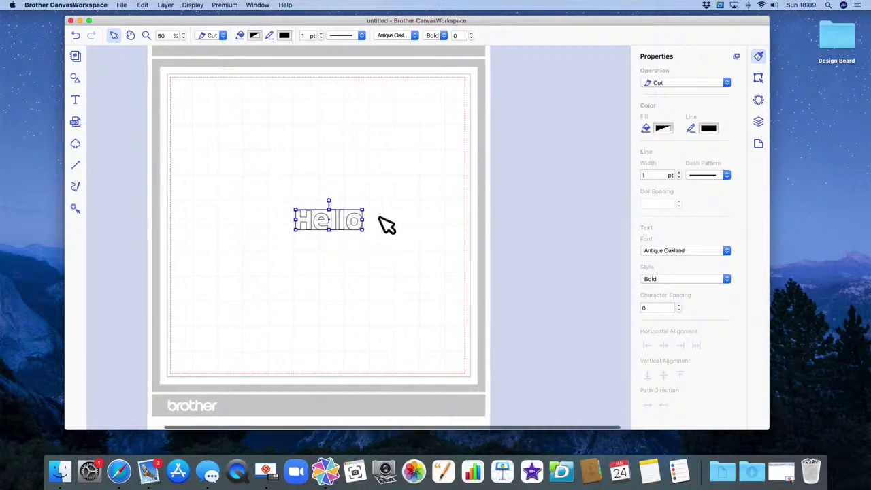
click(183, 32)
scroll(439, 198, up, 2)
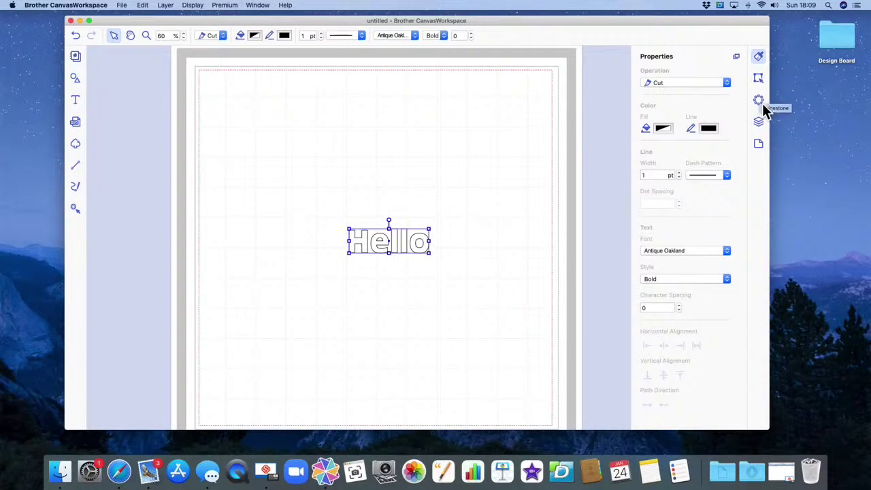
click(761, 101)
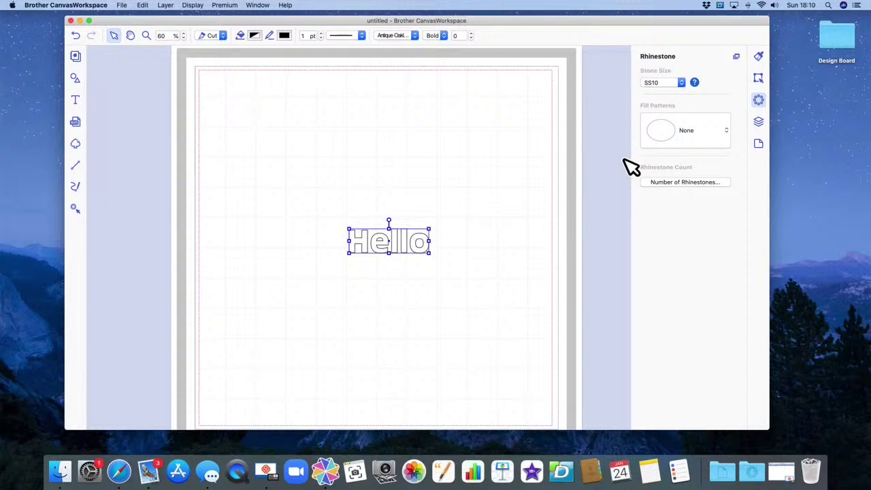
click(729, 139)
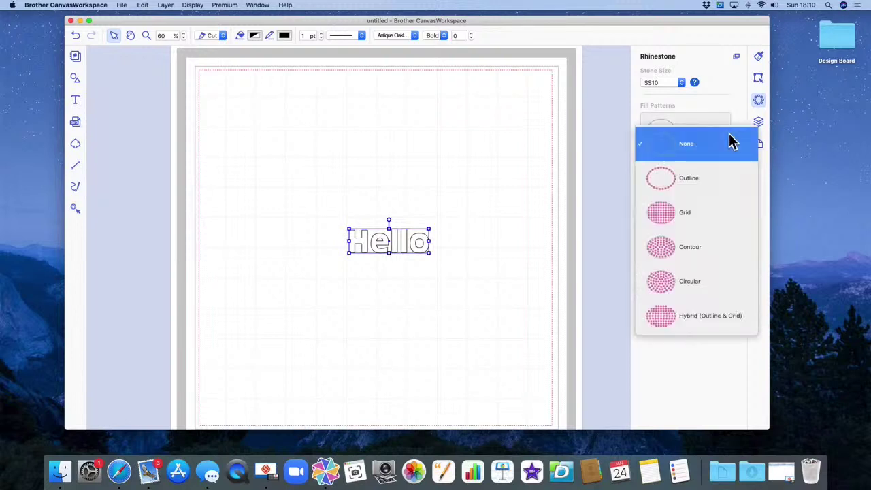
click(730, 141)
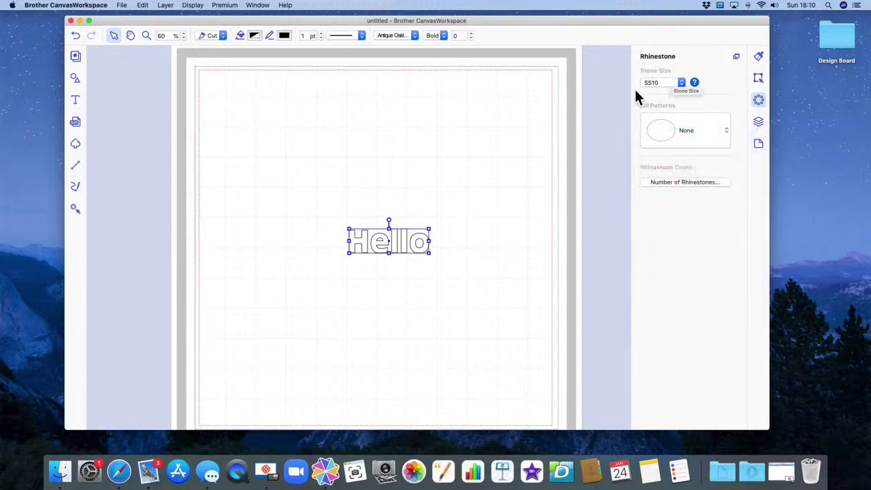
click(682, 84)
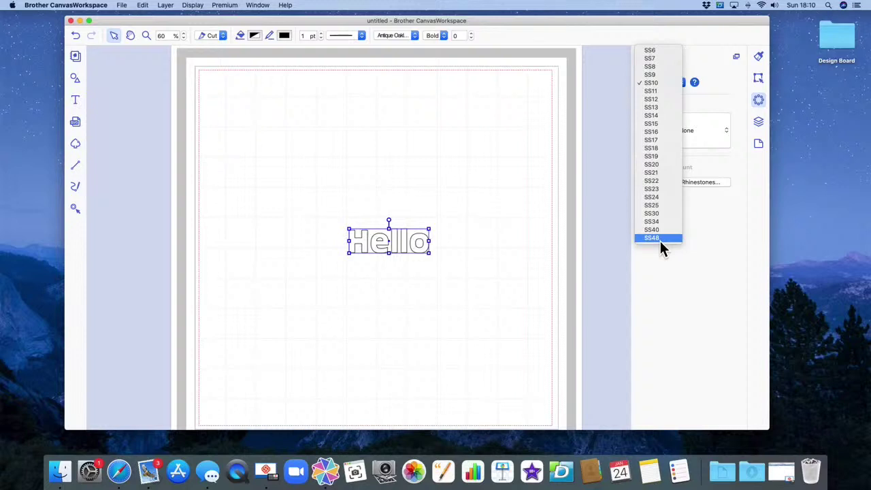
click(660, 85)
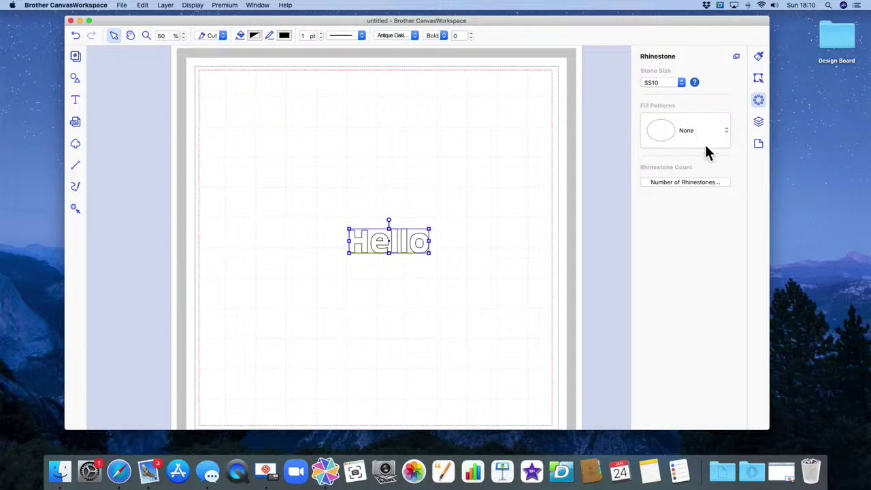
click(729, 133)
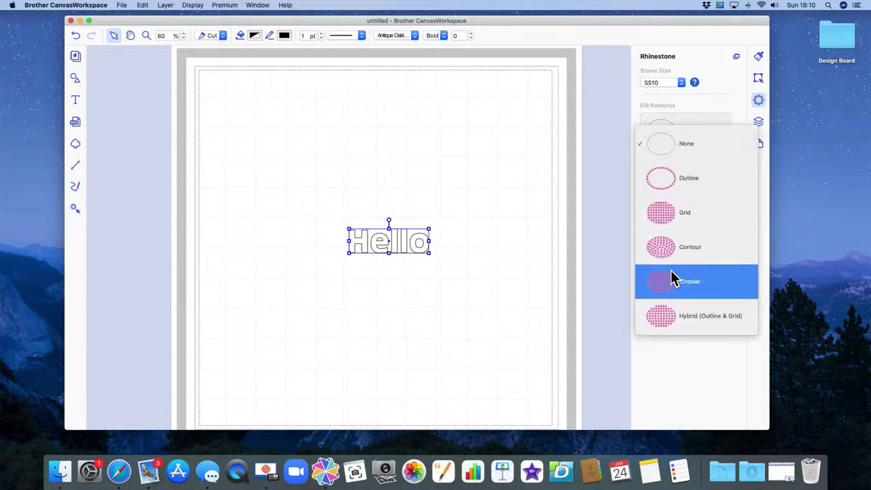
click(674, 185)
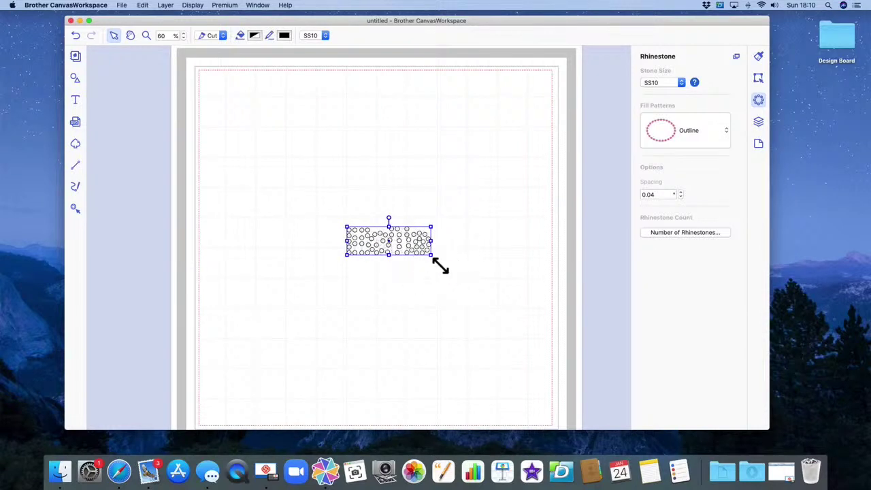
Enlarge the rhinestone Hello to about 9.5 by 3 inches and move it to the mat's upper left.
drag(431, 255, 647, 401)
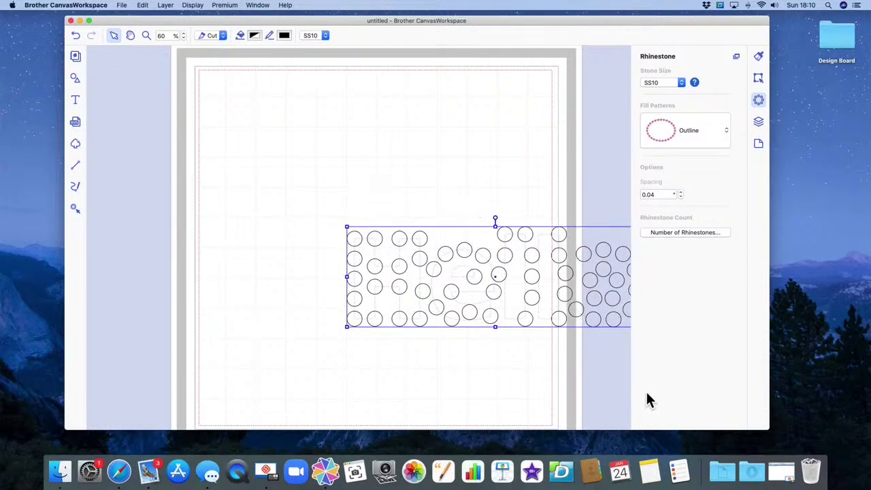
drag(569, 259, 420, 105)
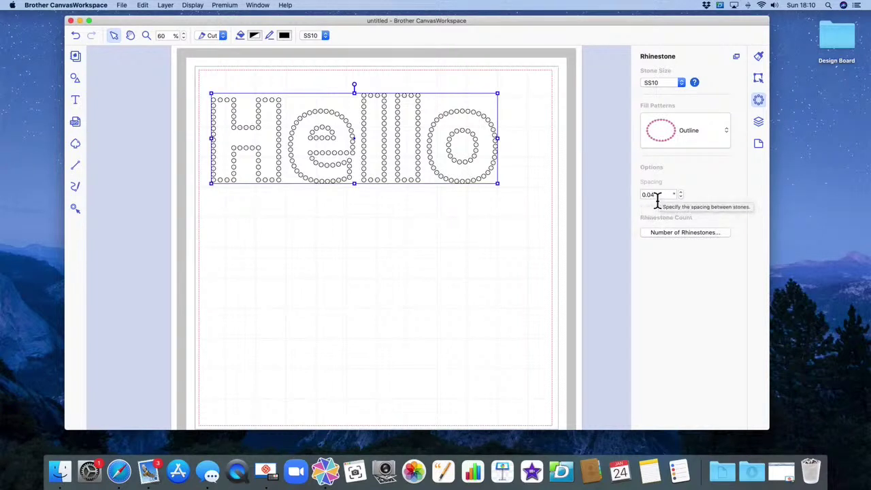
Check how many rhinestones the enlarged Hello needs.
click(674, 232)
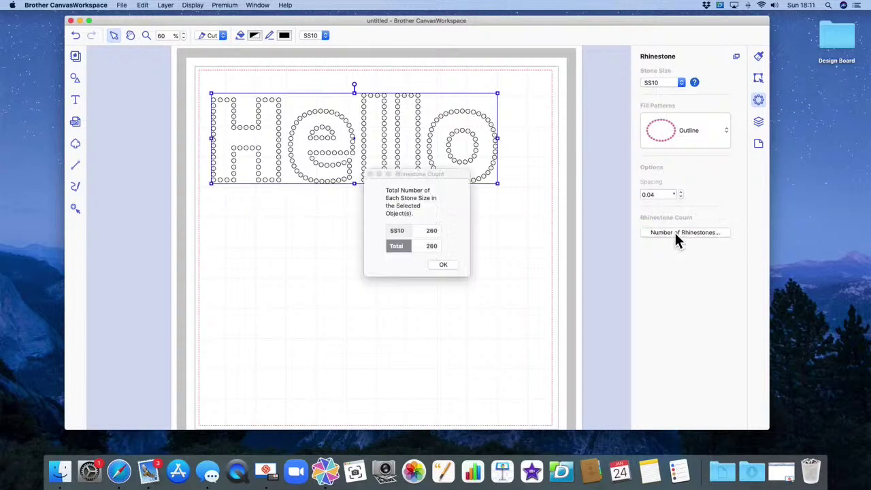
drag(465, 175, 544, 221)
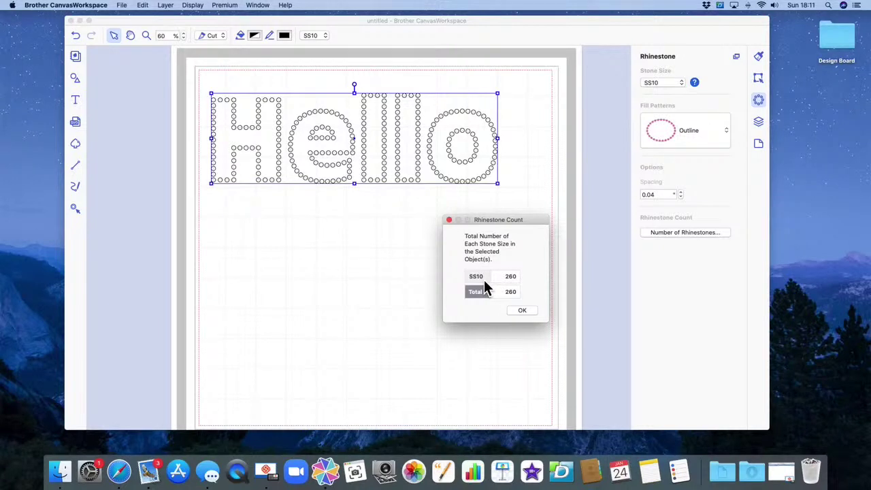
click(529, 311)
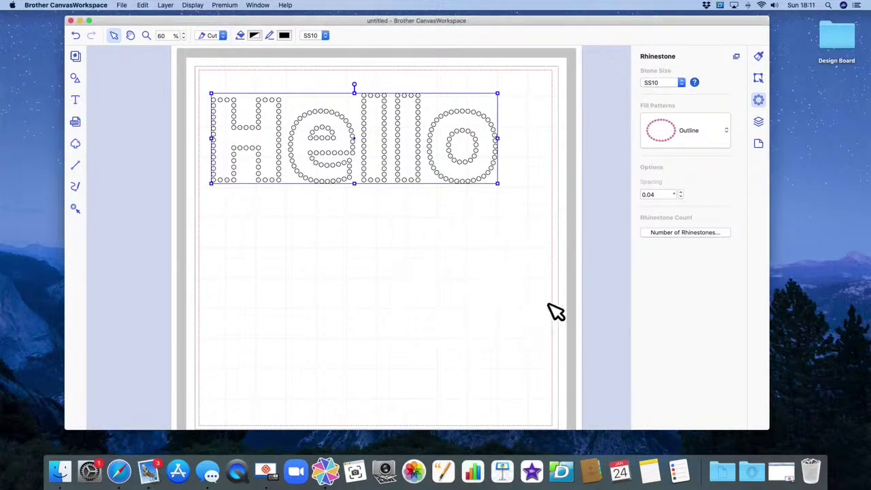
Set the rhinestone Hello's width to 11 inches with the aspect ratio maintained.
click(759, 78)
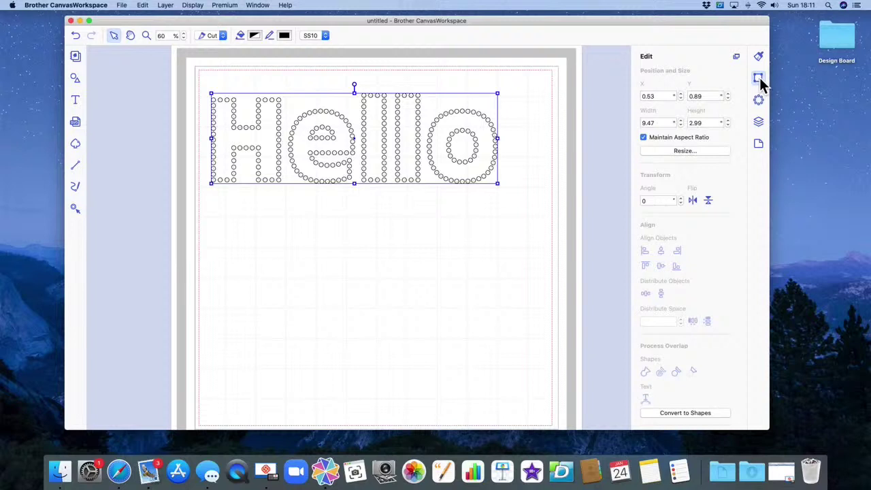
click(668, 127)
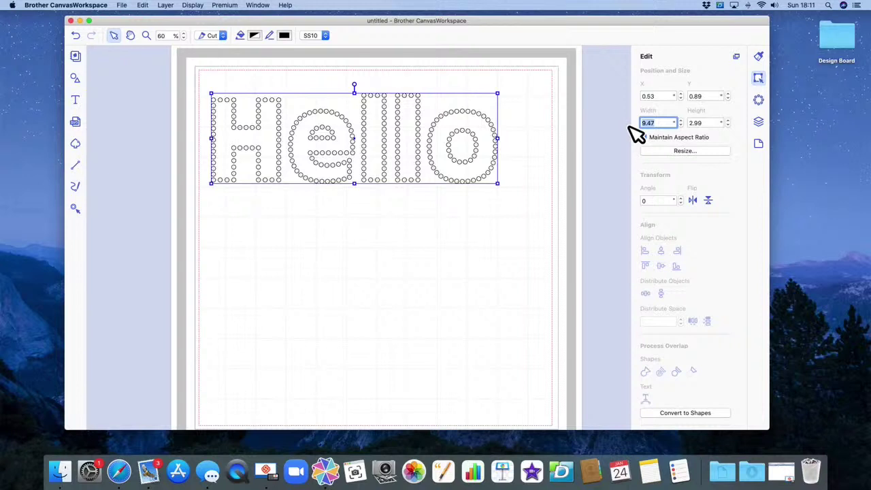
text(11)
key(Return)
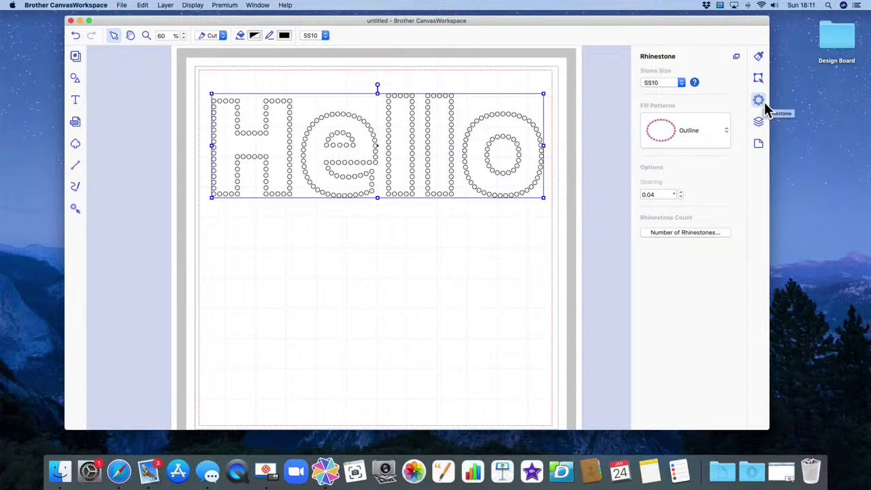
Check the rhinestone count and the dimensions of the resized Hello.
click(697, 233)
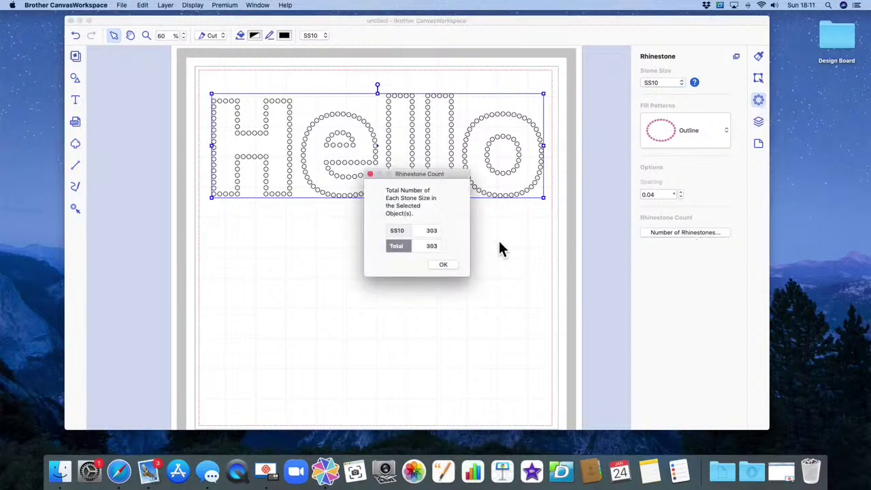
click(450, 268)
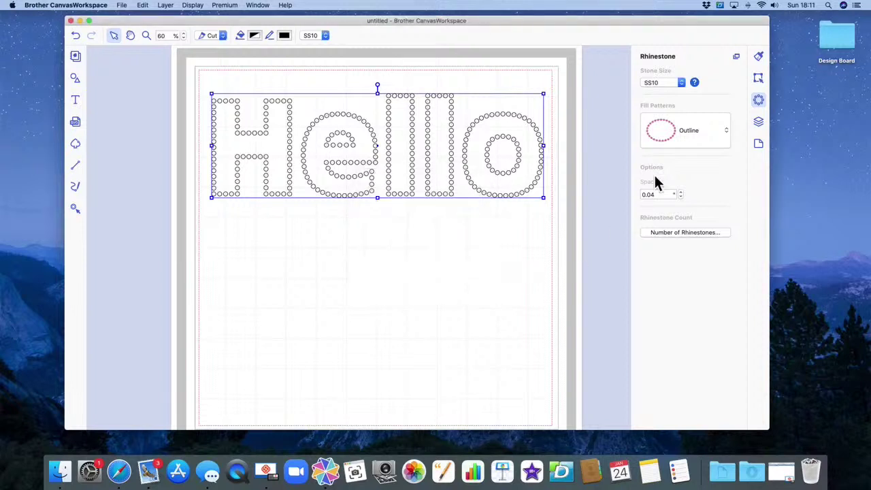
click(759, 78)
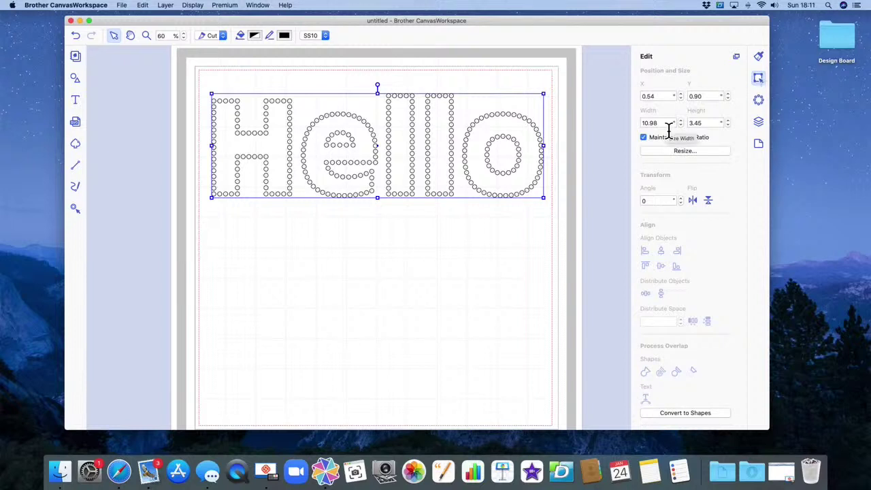
click(461, 311)
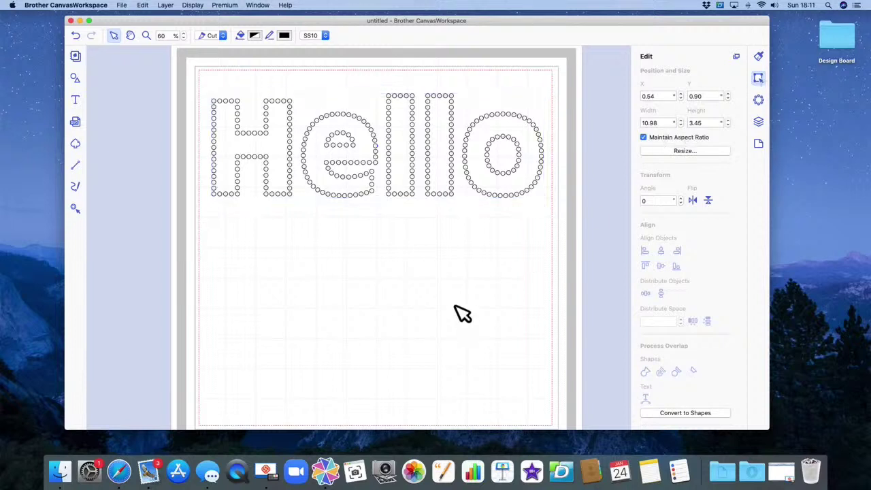
click(518, 175)
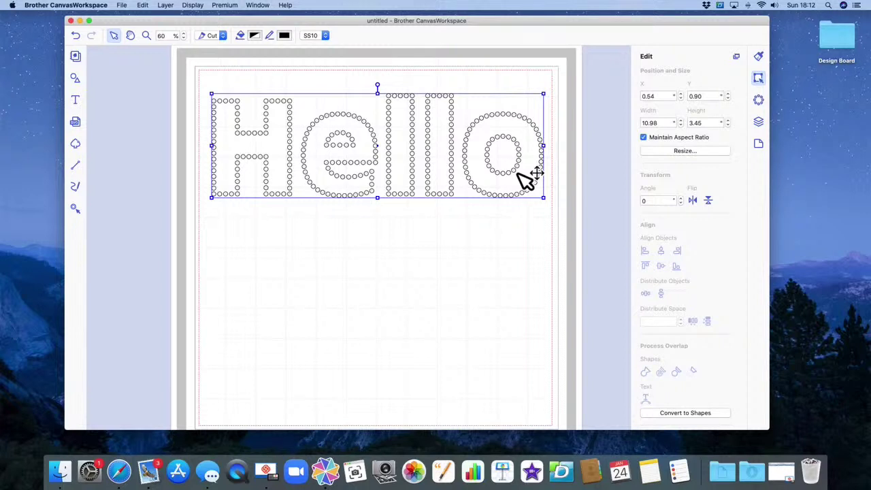
Add a second "Hello" text below the rhinestone word and enlarge it to about 9.1 inches wide.
click(75, 100)
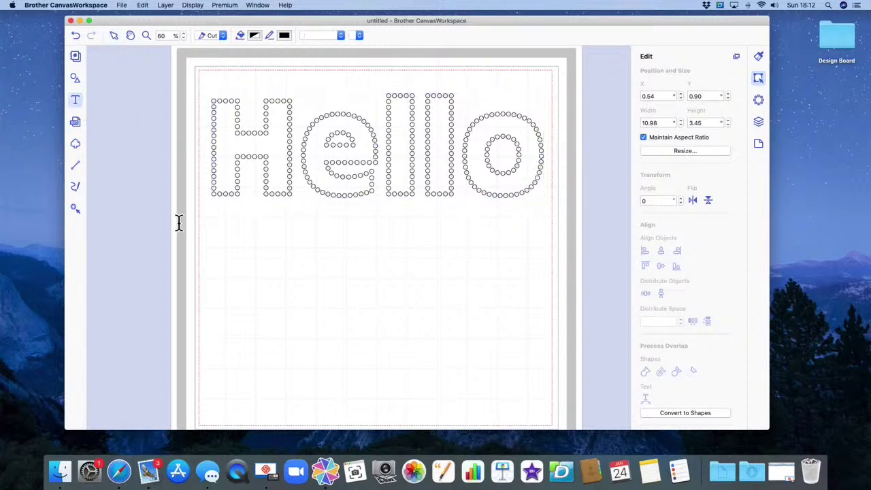
click(319, 291)
text(He)
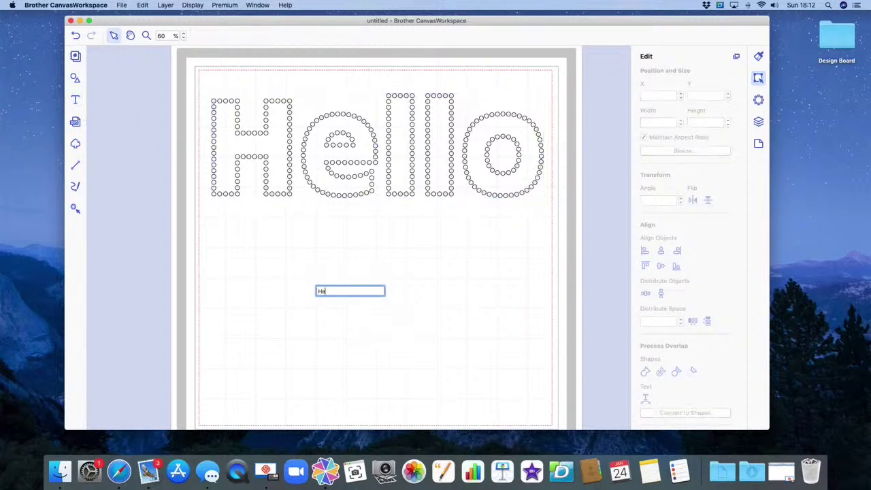
text(llo)
key(Escape)
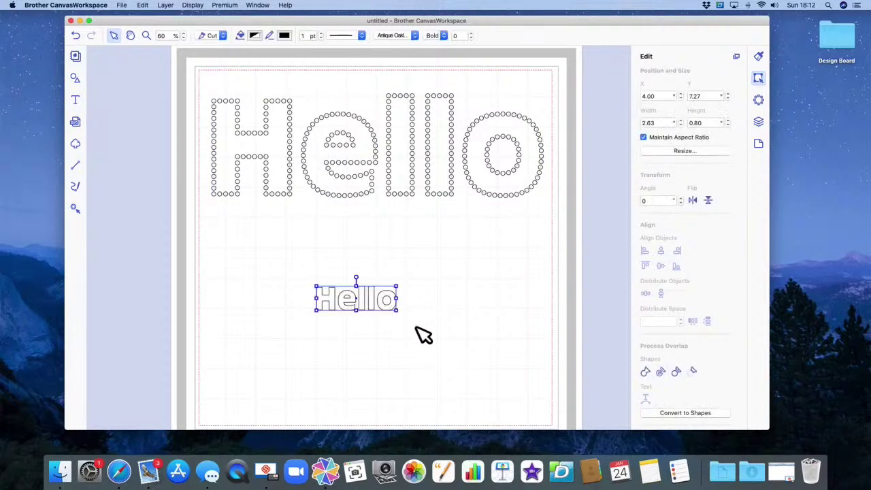
drag(402, 315, 596, 386)
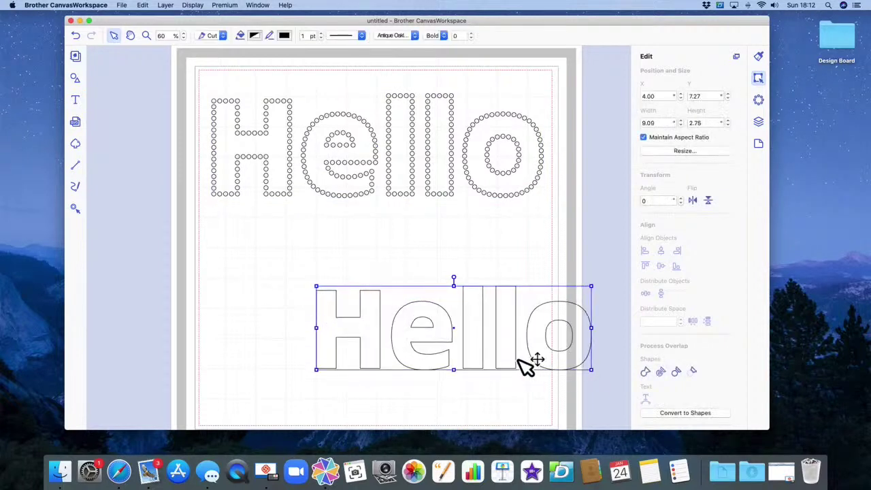
Move the plain Hello text up beneath the rhinestone word and fill it with the Grid rhinestone pattern.
drag(520, 360, 408, 300)
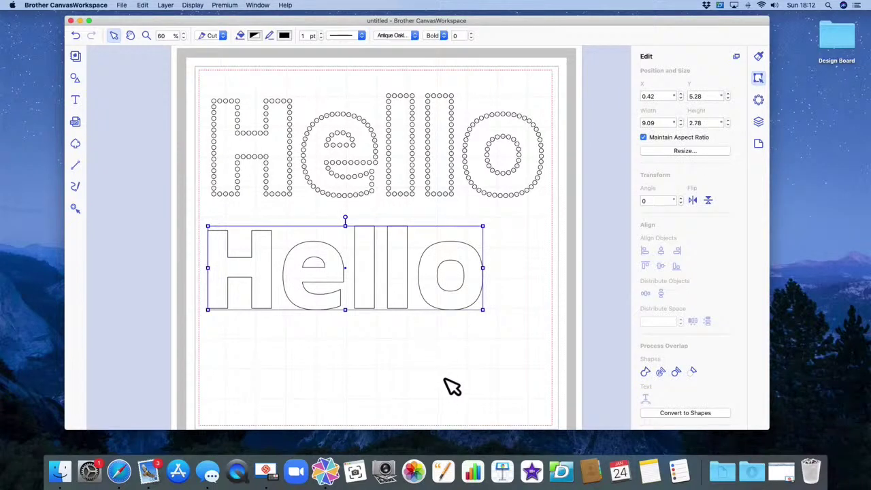
click(758, 100)
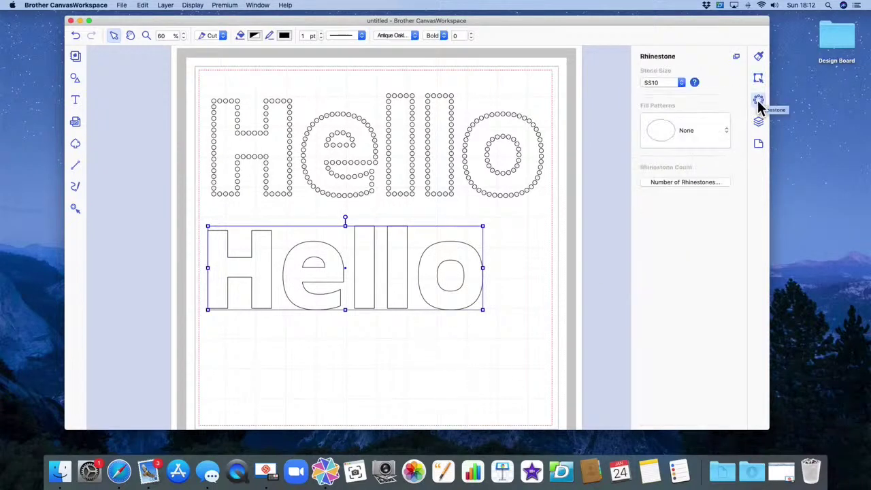
click(691, 134)
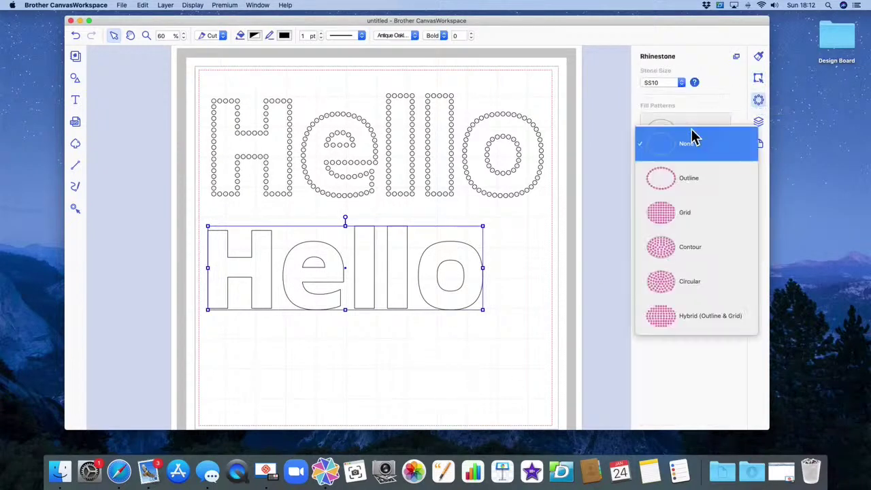
click(666, 217)
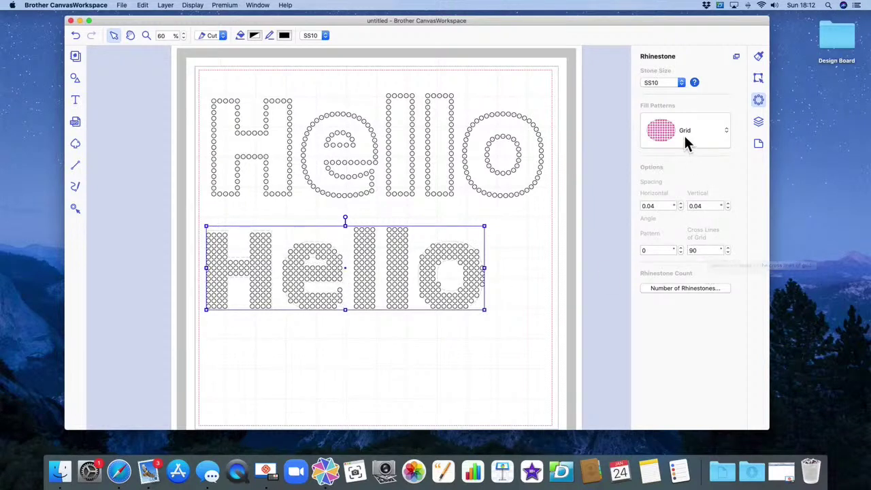
Try the Contour, Circular and Hybrid (Outline & Grid) fill patterns on the lower Hello.
click(727, 139)
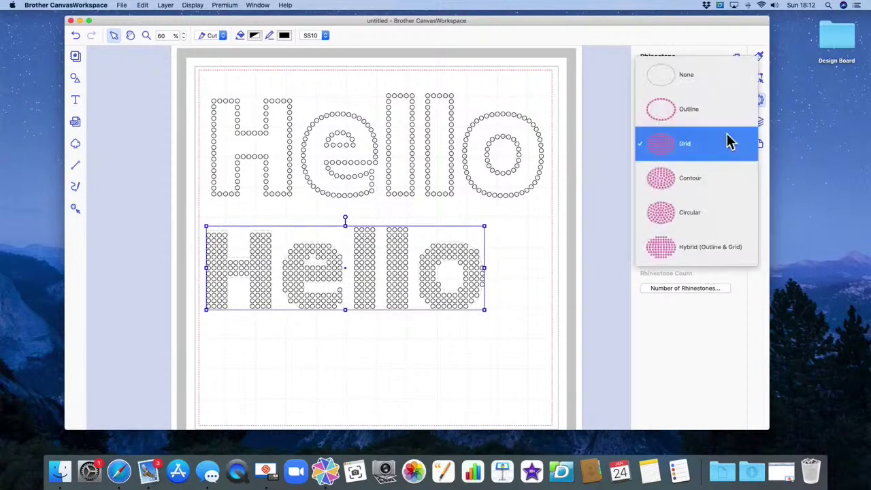
click(664, 179)
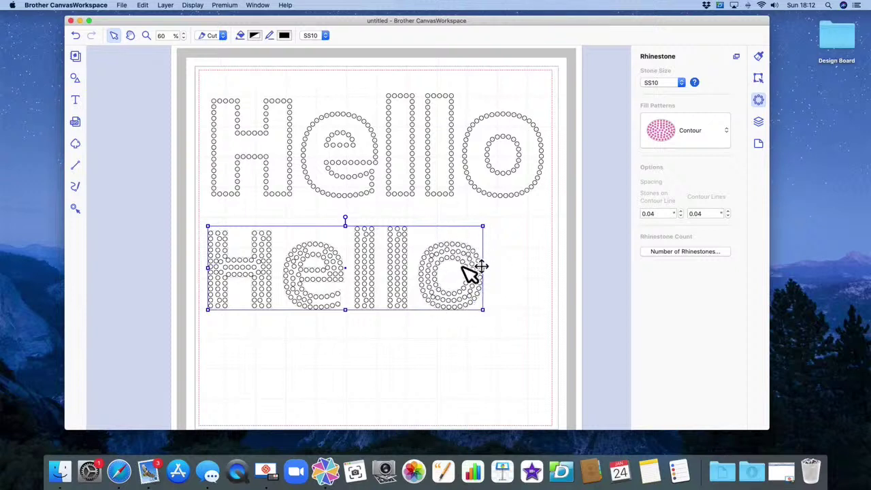
click(691, 146)
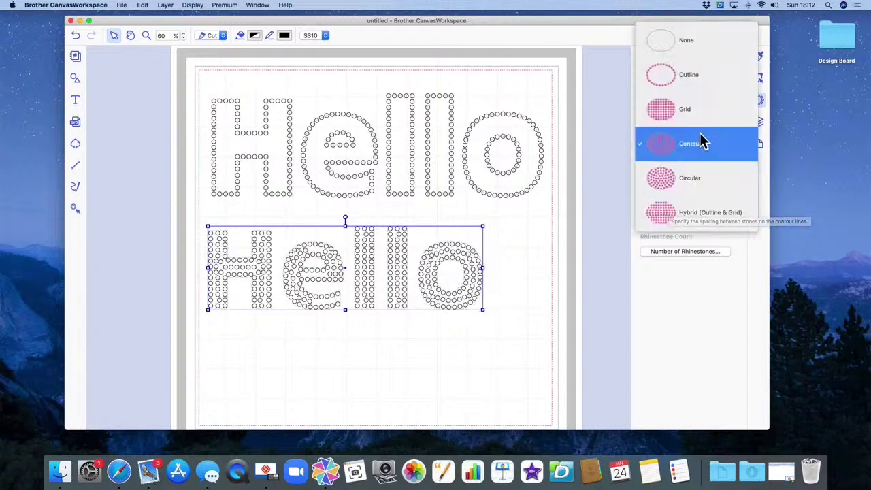
click(667, 185)
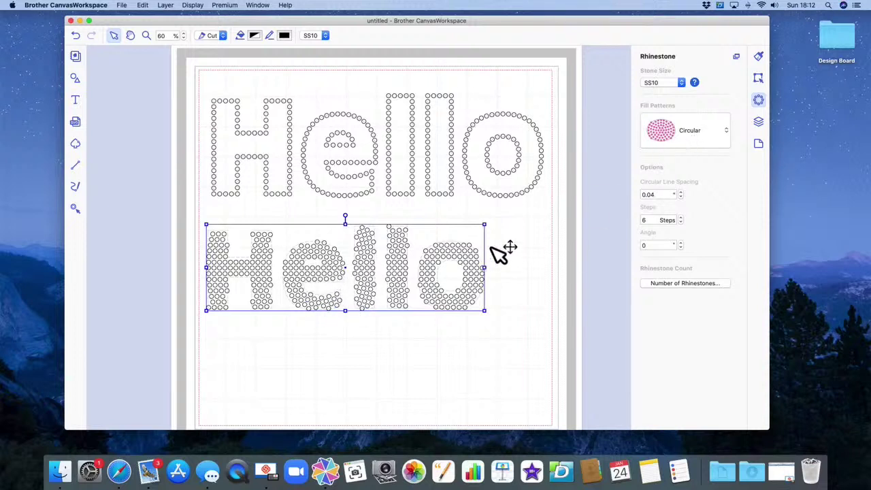
click(696, 138)
click(670, 182)
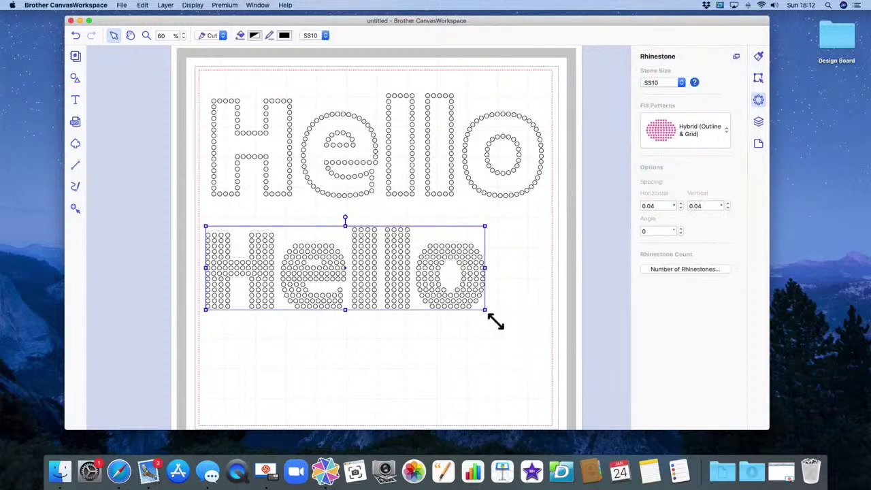
Enlarge the lower Hello to about the width of the upper word and set its fill pattern to Grid.
drag(485, 312, 551, 363)
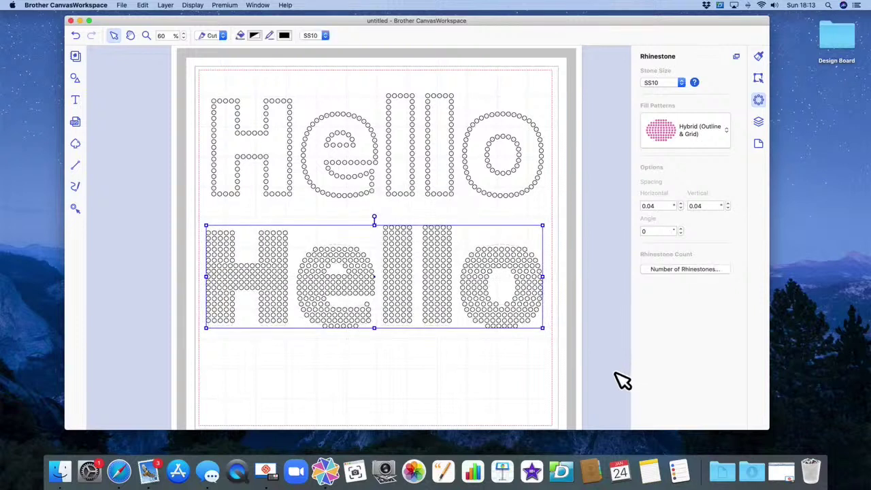
click(514, 382)
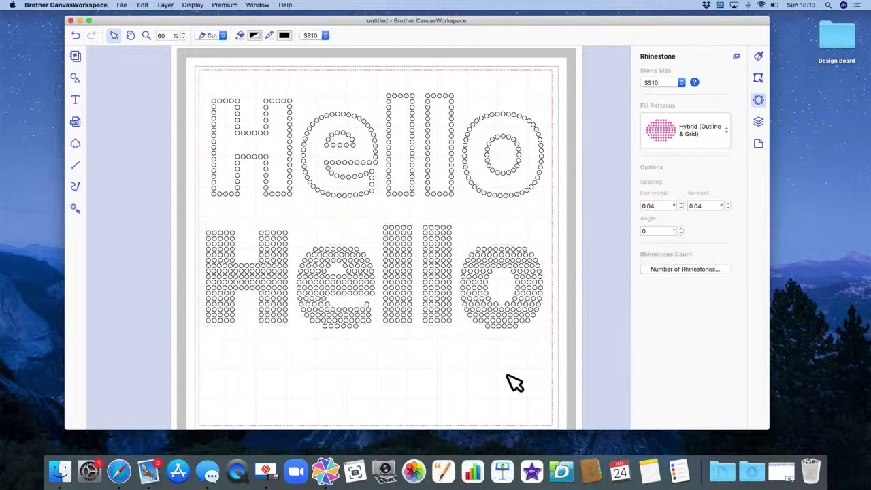
click(538, 272)
click(689, 134)
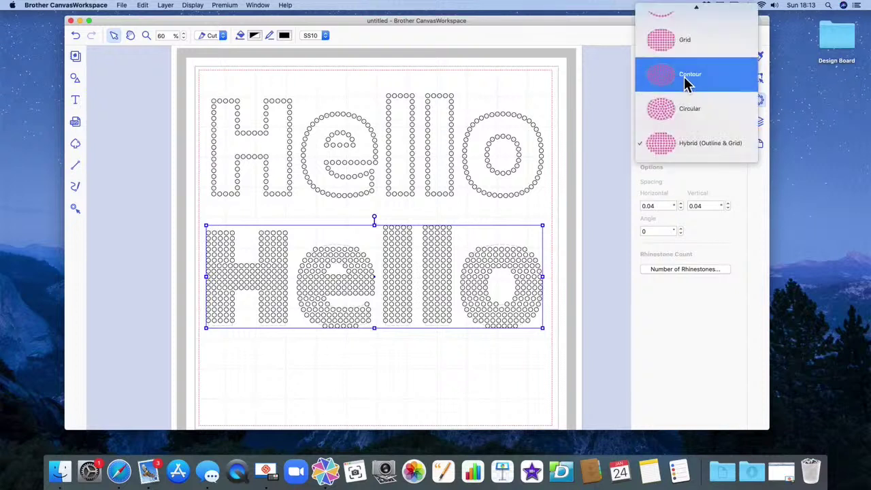
click(665, 42)
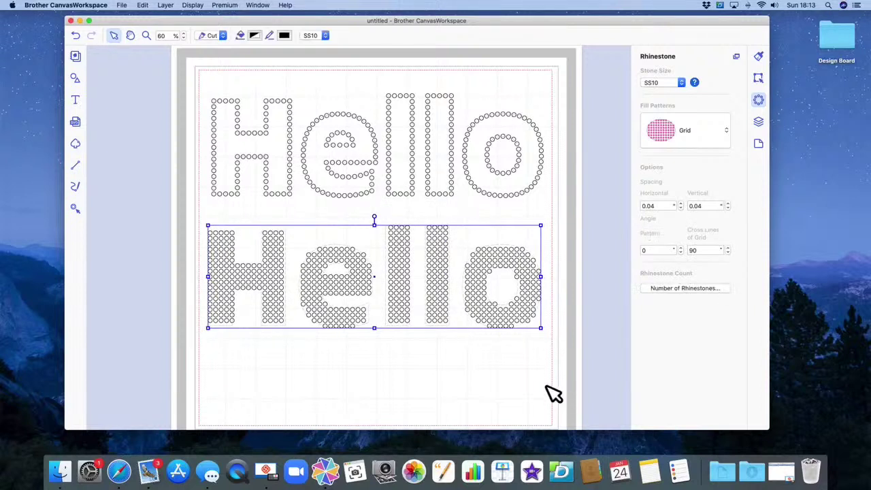
click(484, 382)
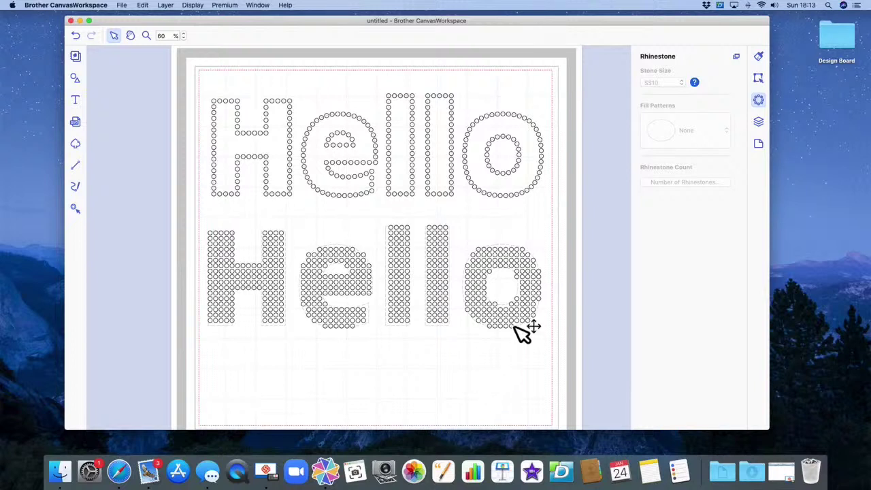
click(515, 326)
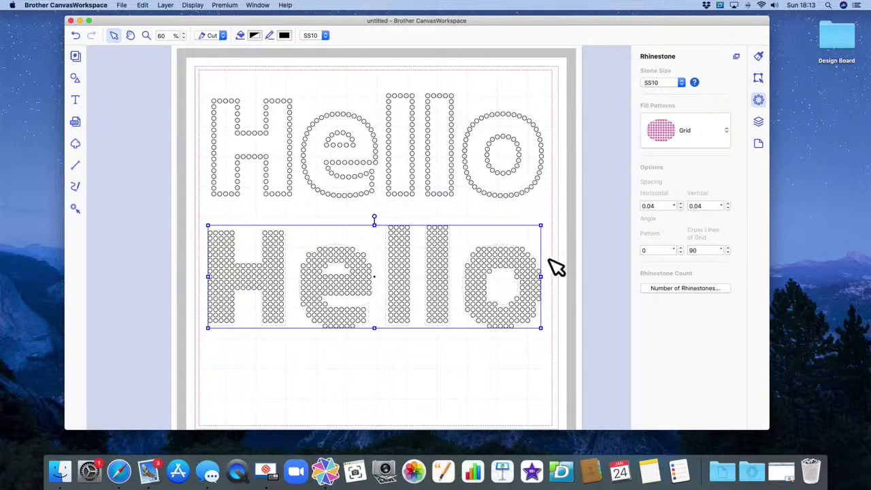
Try SS14 stones on the upper outlined Hello, and set its stone size to SS6.
click(519, 174)
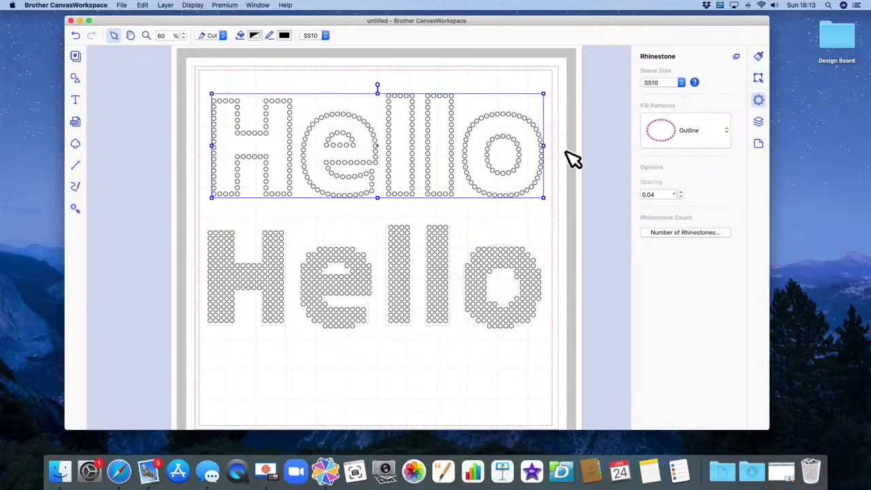
click(683, 87)
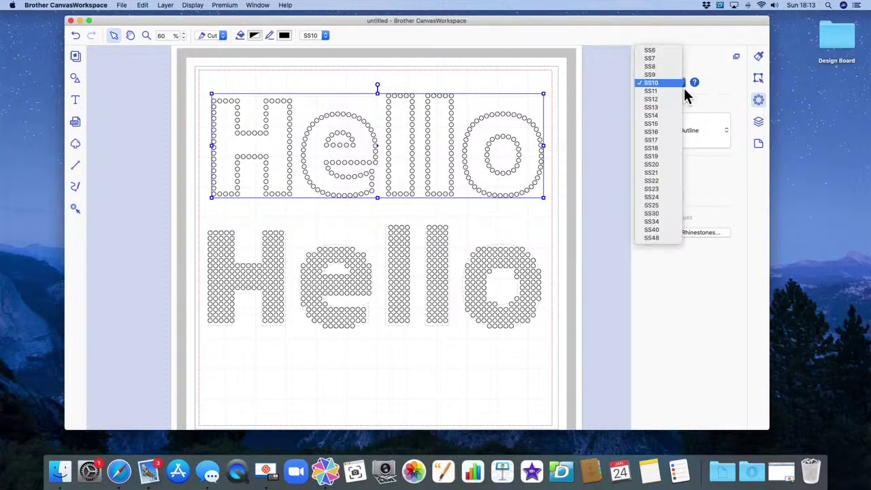
click(657, 119)
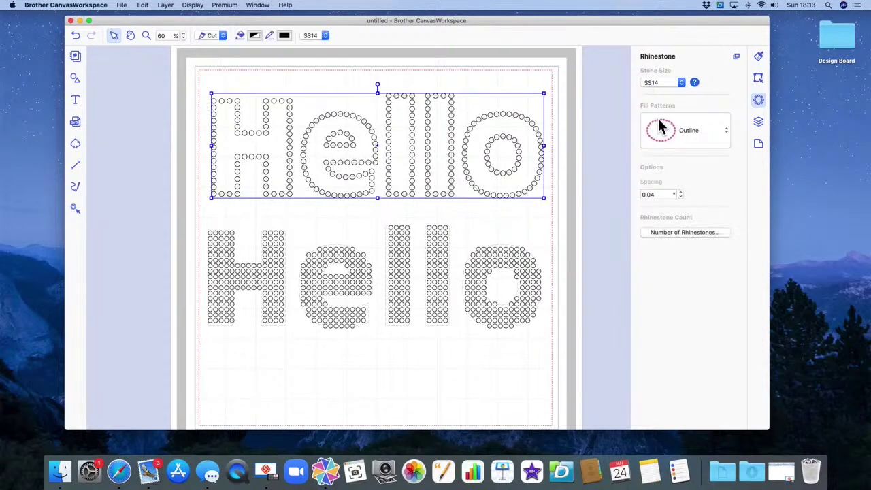
click(681, 84)
click(656, 21)
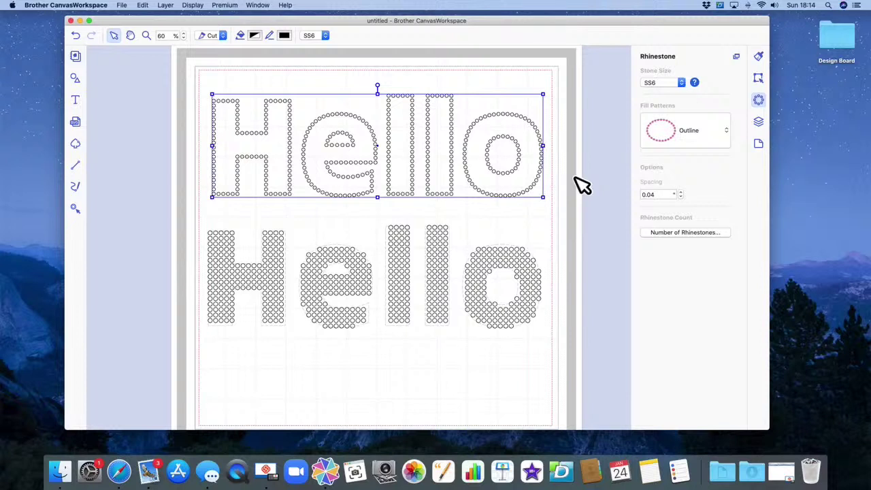
click(549, 256)
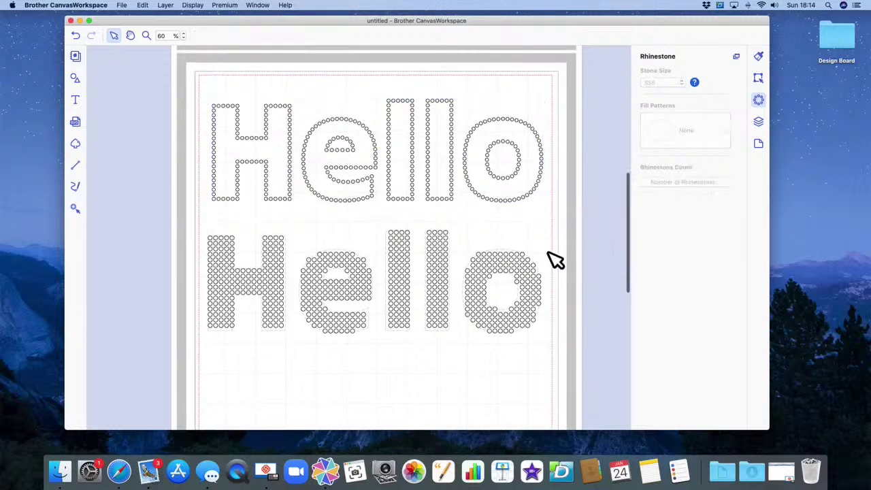
Change the lower Hello's fill pattern to Contour and its stone size to SS6.
click(345, 297)
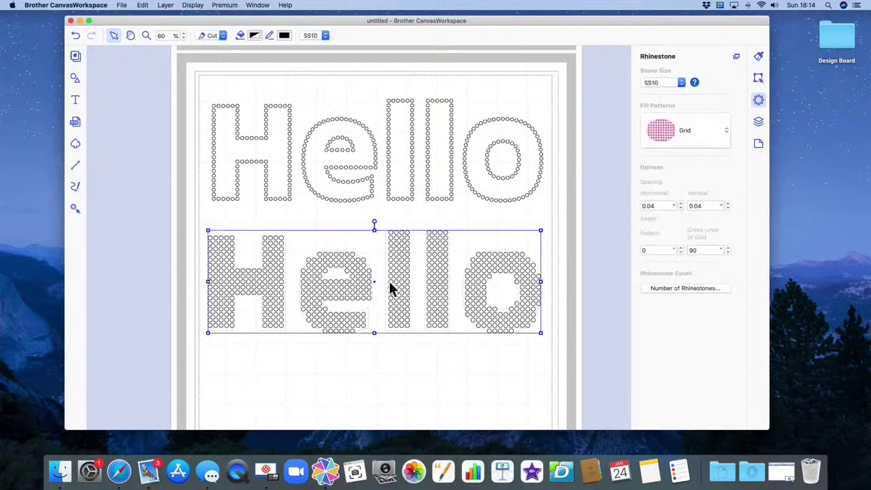
click(695, 145)
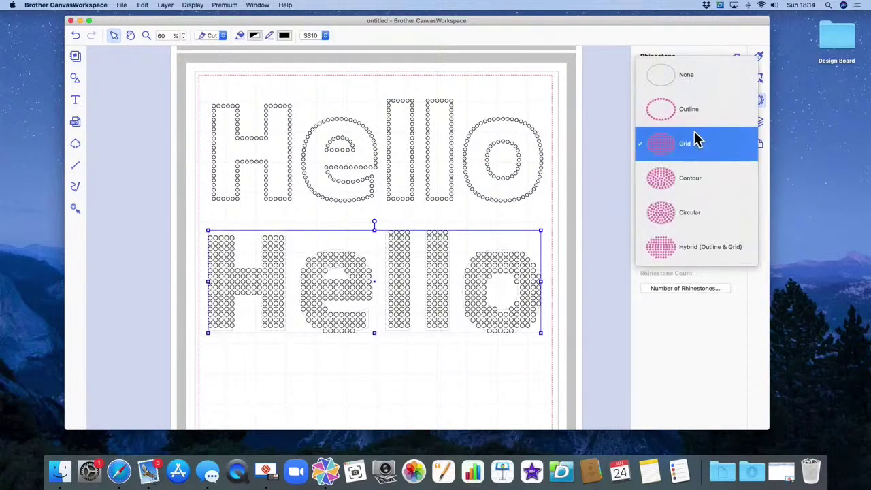
click(665, 183)
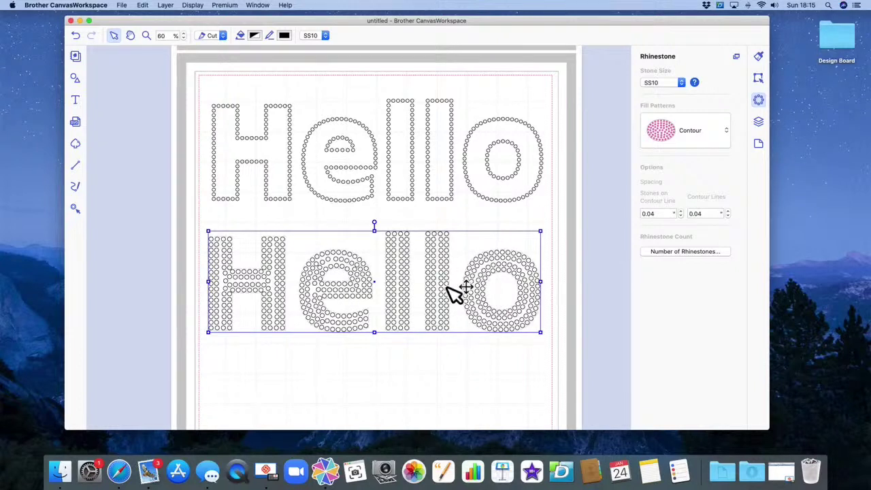
click(682, 85)
click(658, 52)
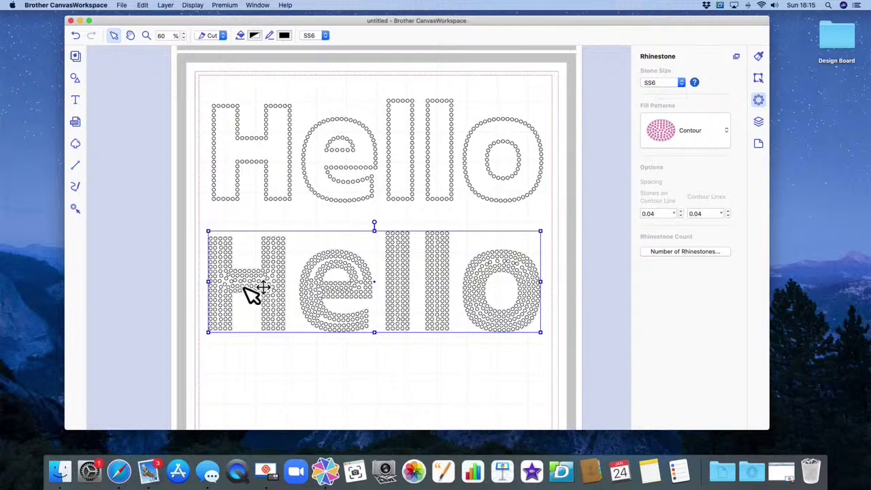
Break the lower Hello's contour fill apart into separate letter outlines and individually movable rhinestones.
click(147, 36)
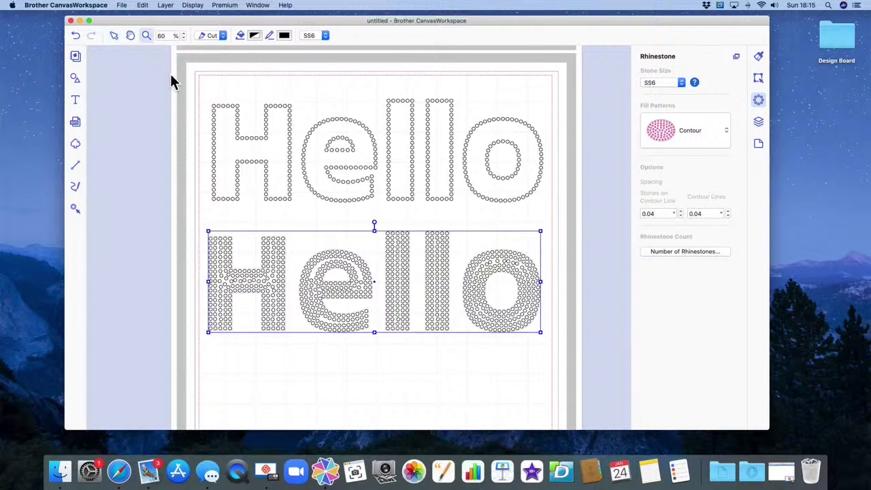
drag(195, 260, 310, 317)
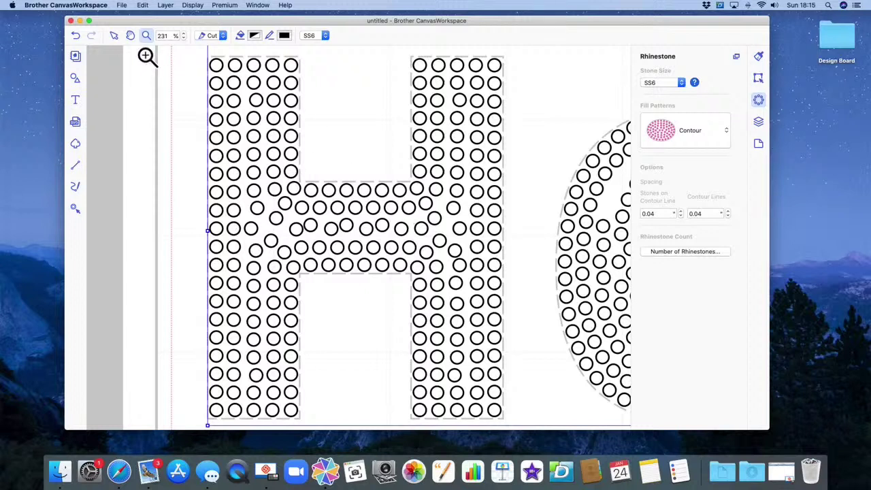
click(116, 36)
right_click(309, 222)
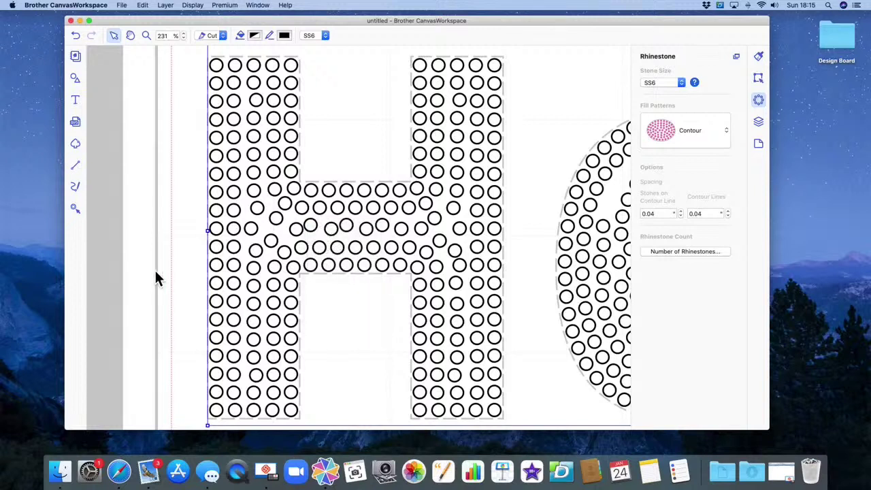
Reposition individual stones in the middle row of the H's crossbar so that they form an even line.
click(338, 207)
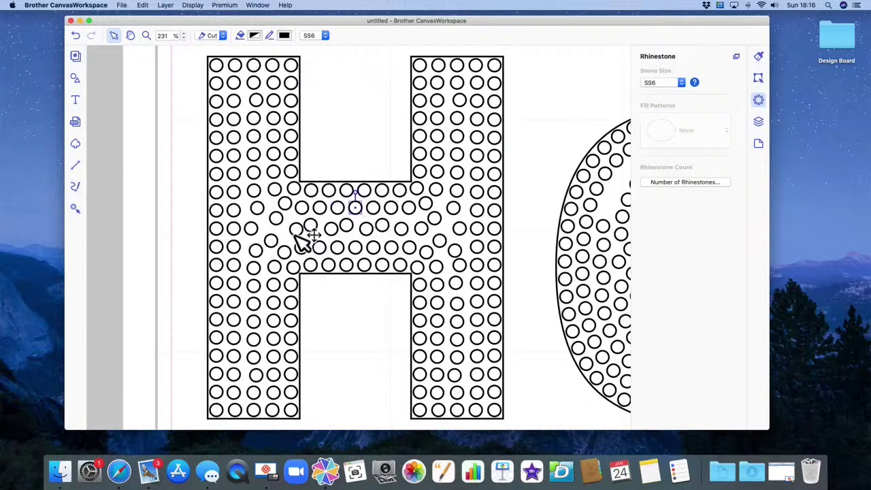
click(274, 222)
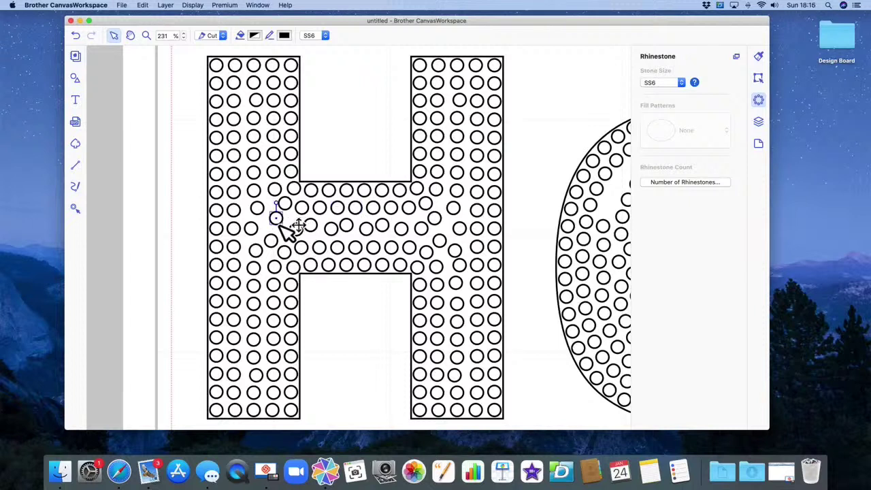
mouse_move(278, 224)
mouse_down()
mouse_move(299, 233)
mouse_move(289, 229)
mouse_up()
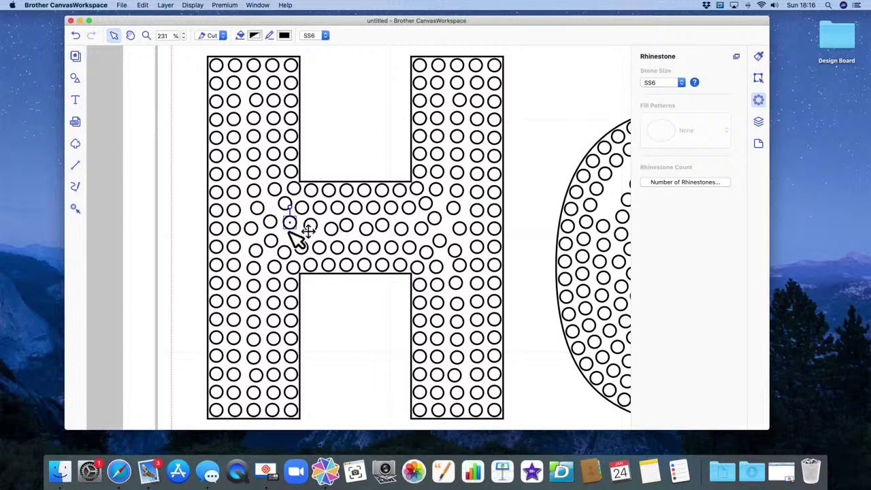
click(330, 236)
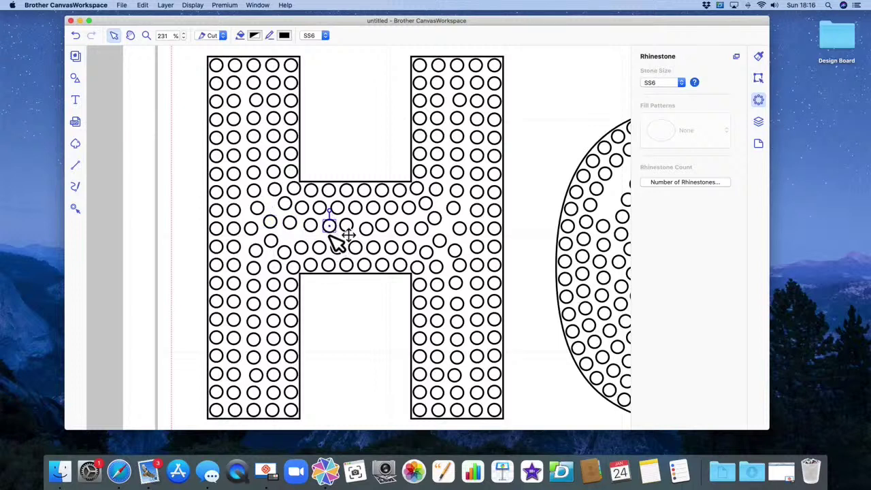
drag(331, 235, 367, 234)
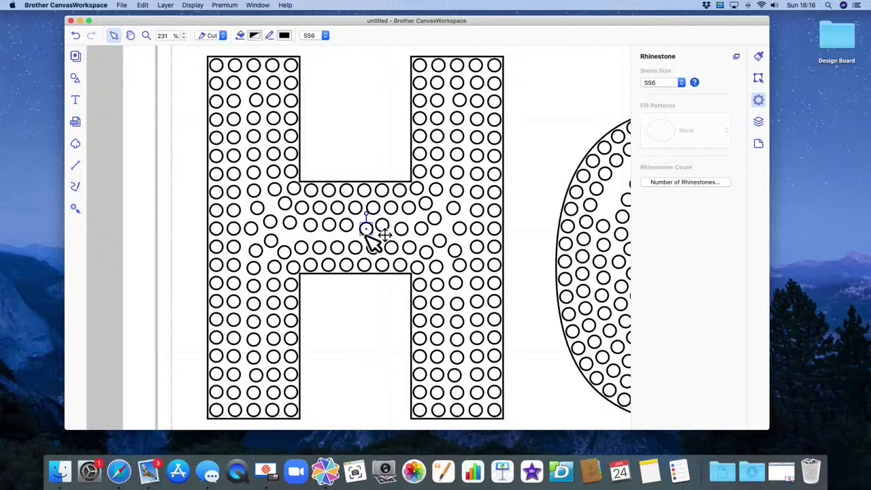
click(441, 224)
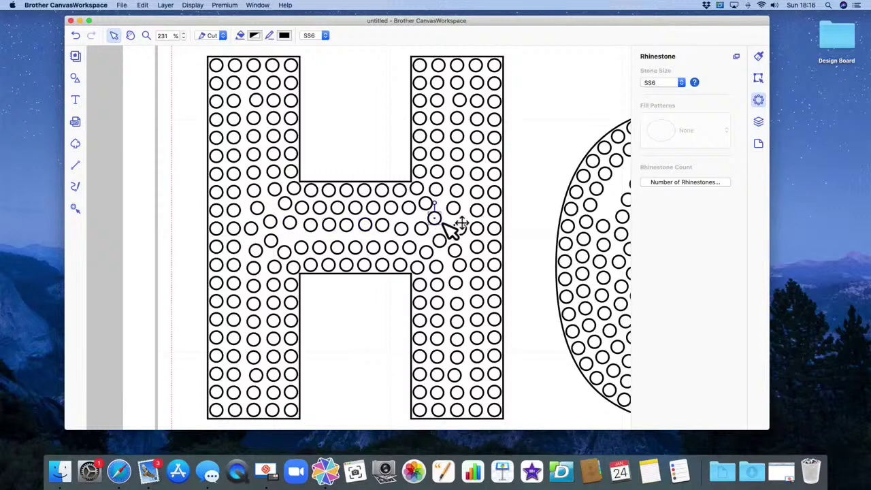
click(402, 225)
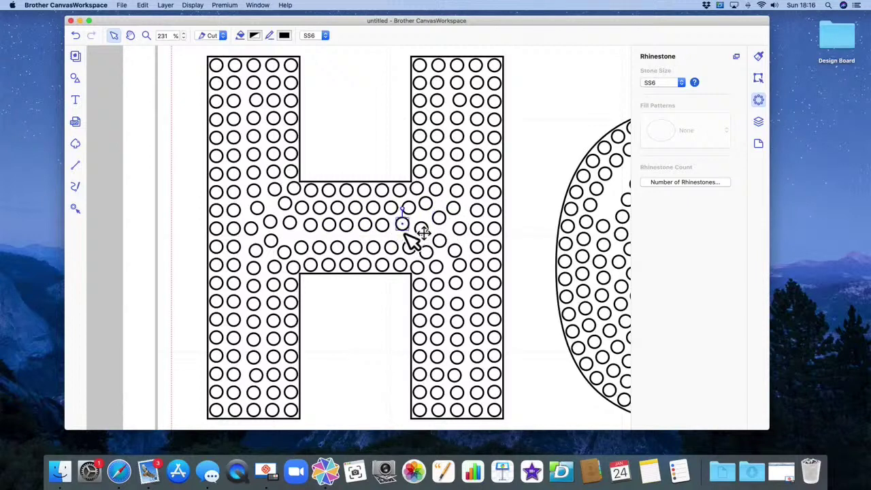
click(421, 226)
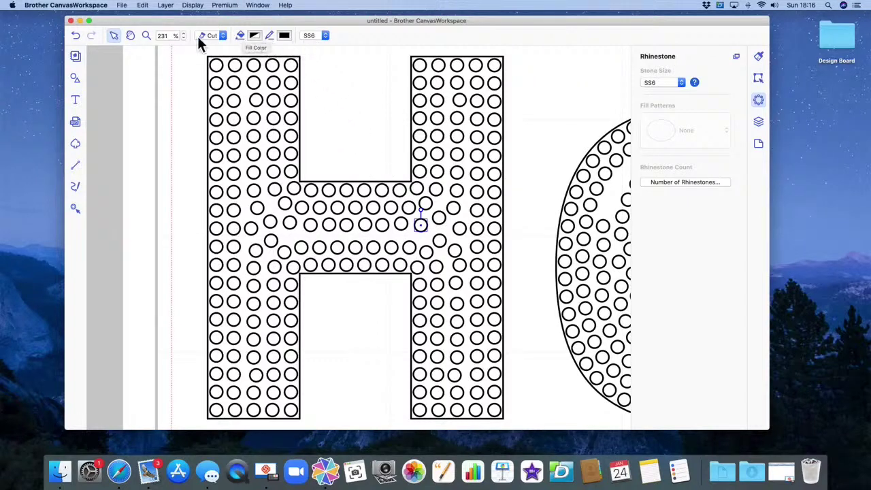
Examine the layer list to see how the lower Hello's separate stones, the grouped upper Hello and its text outline are listed.
click(152, 38)
text(100)
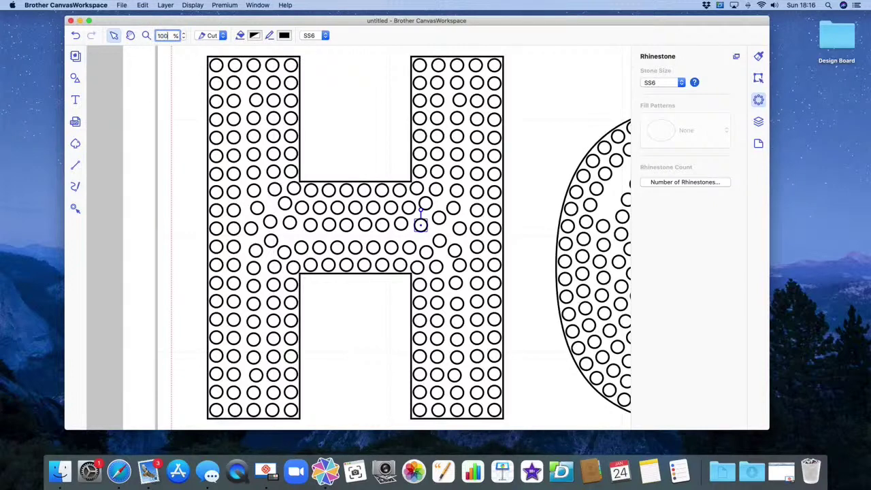
key(Return)
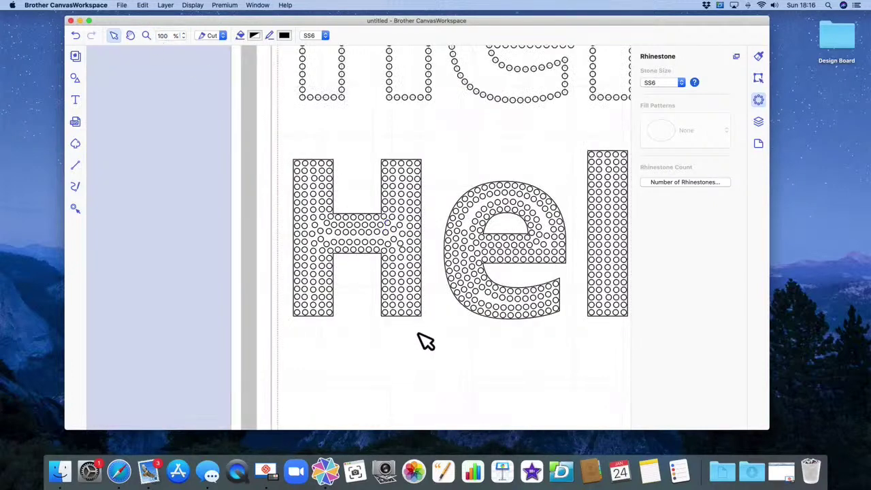
click(425, 340)
scroll(425, 340, right, 3)
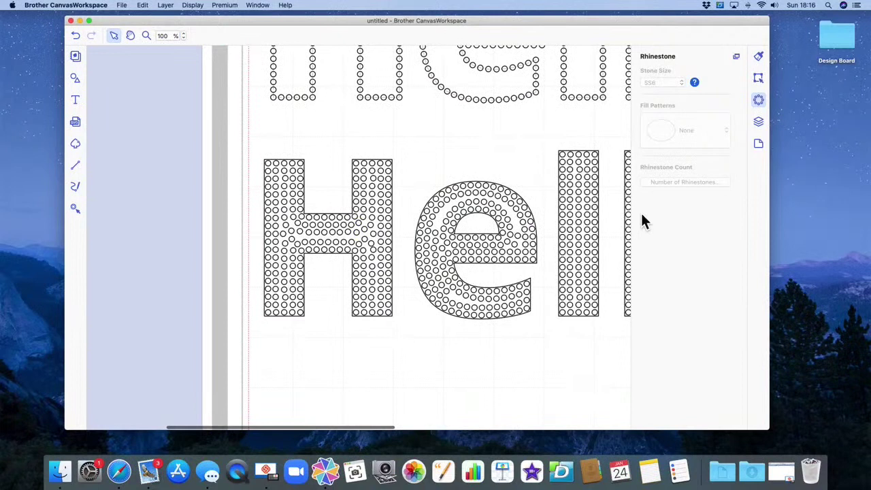
click(758, 123)
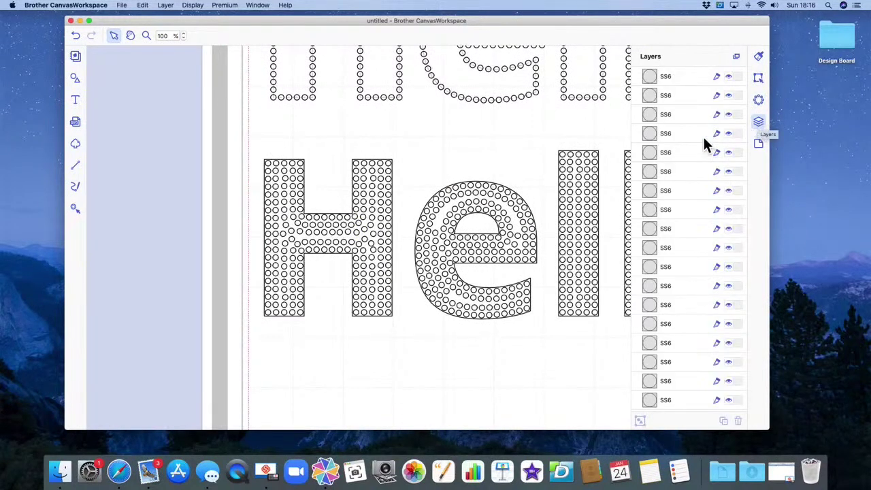
scroll(704, 143, down, 2)
scroll(704, 140, down, 5)
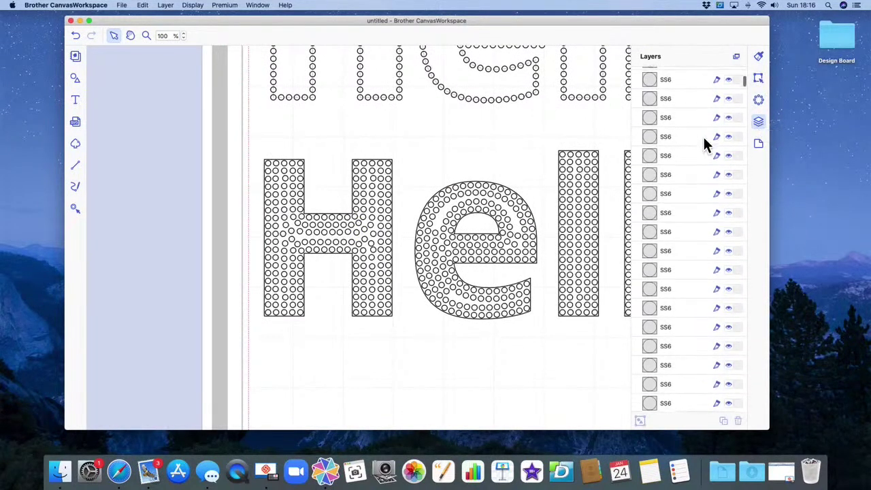
scroll(704, 142, down, 15)
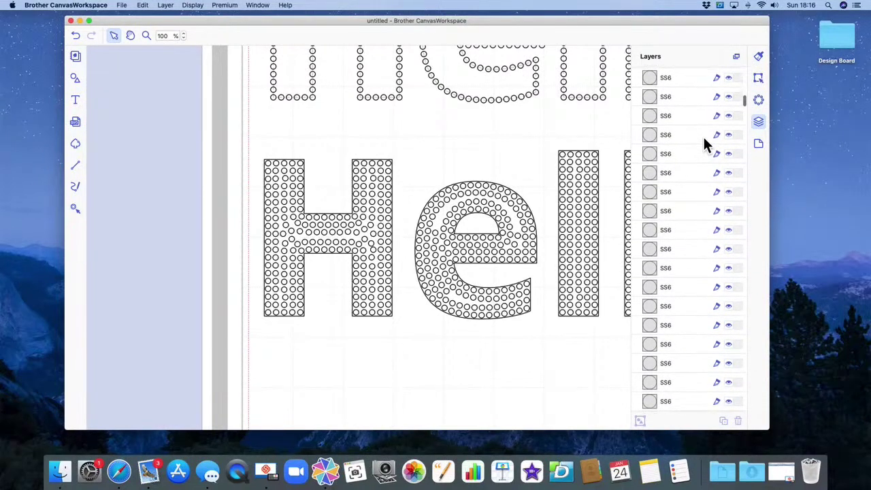
scroll(704, 139, down, 20)
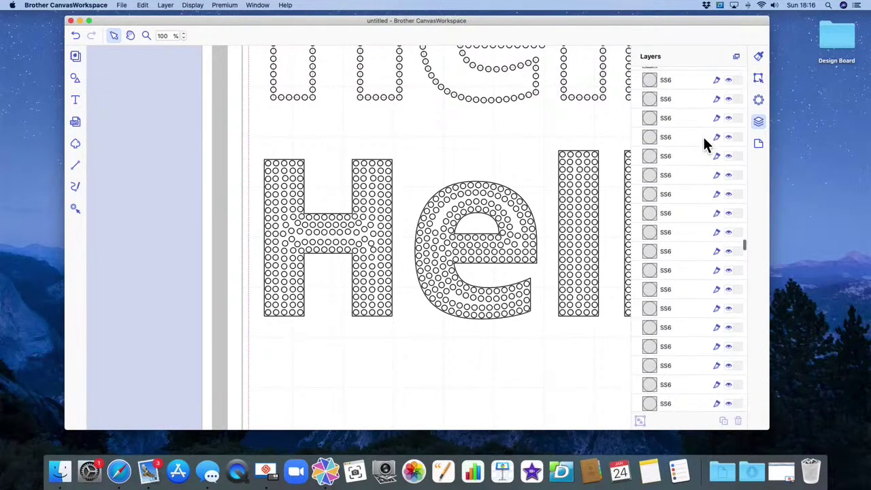
scroll(702, 143, down, 3)
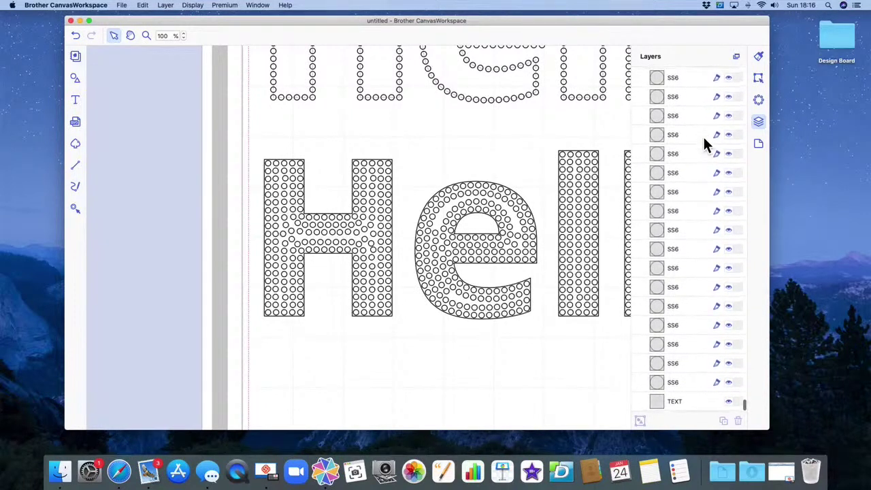
click(675, 403)
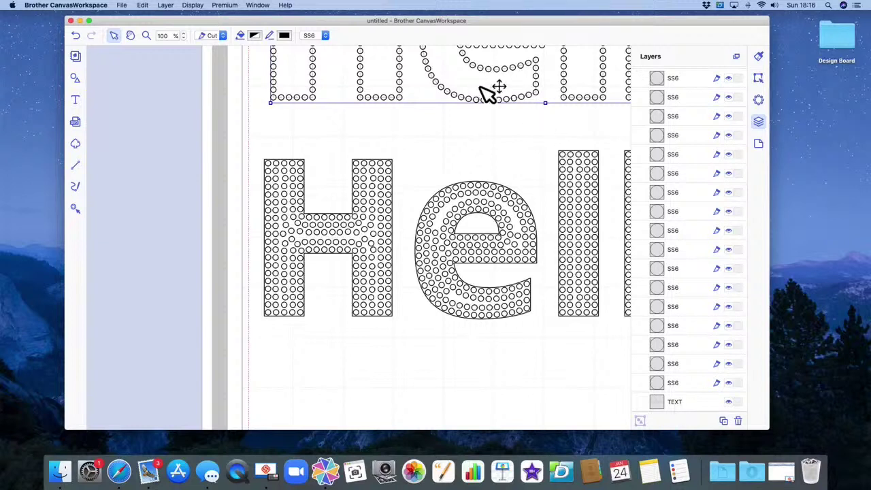
scroll(702, 321, up, 5)
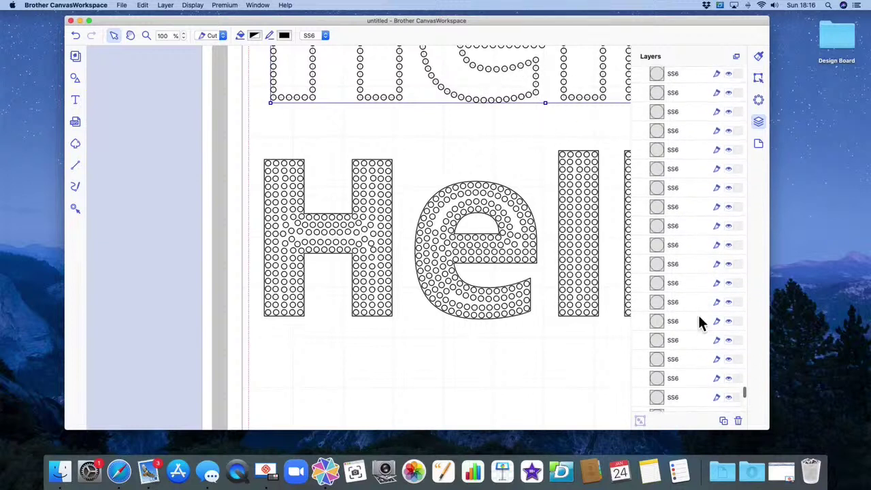
scroll(700, 323, up, 8)
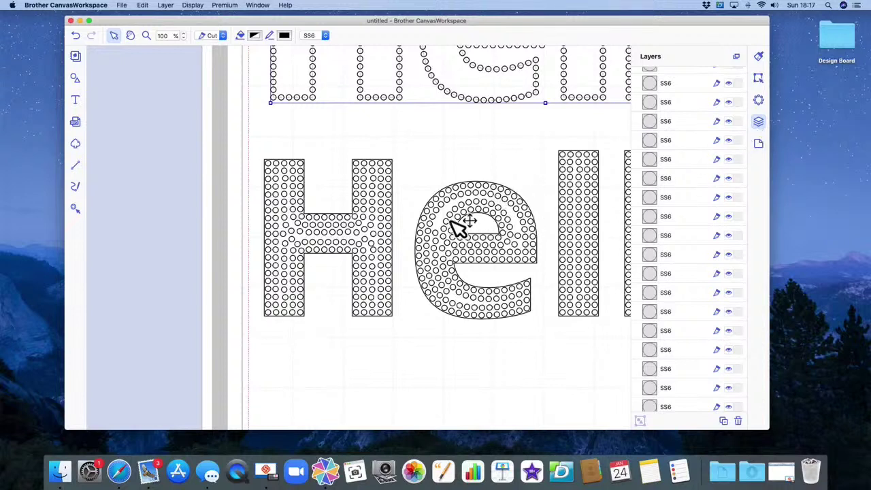
Move the lower Hello's text outline down off its stones and delete it, keeping only the rhinestones.
drag(396, 181, 363, 367)
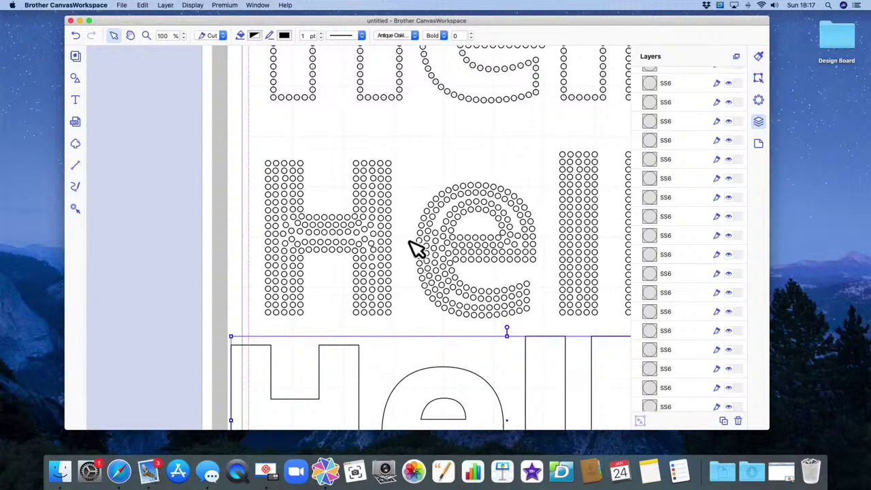
key(Delete)
click(172, 36)
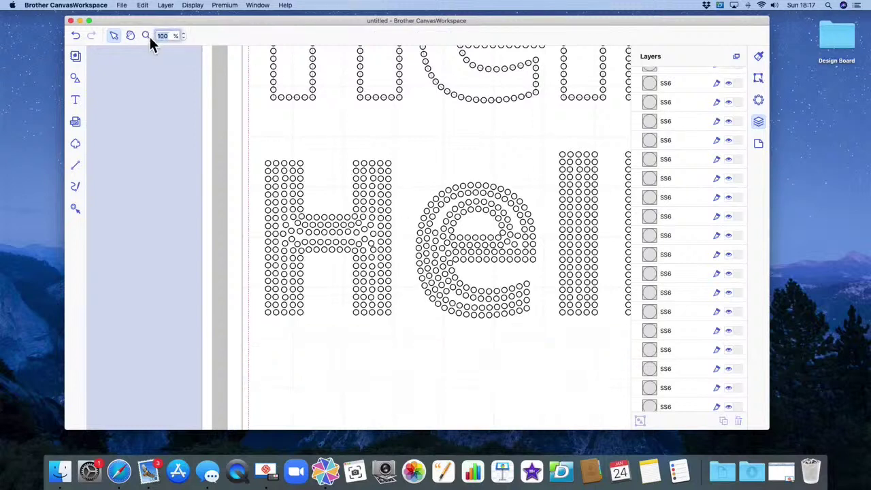
text(50)
key(Return)
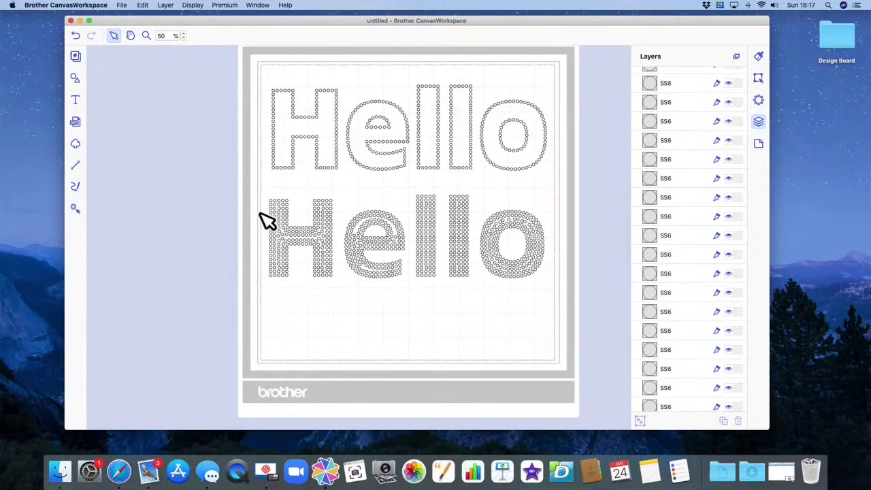
drag(256, 195, 494, 237)
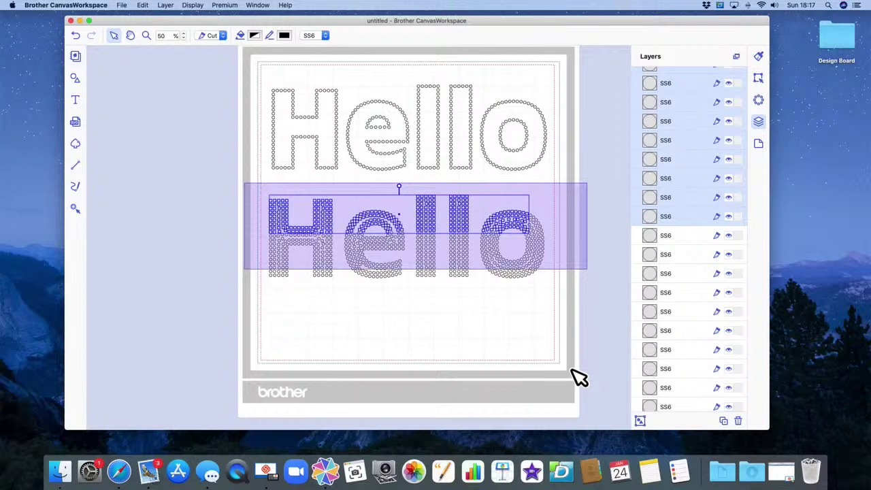
drag(578, 378, 576, 375)
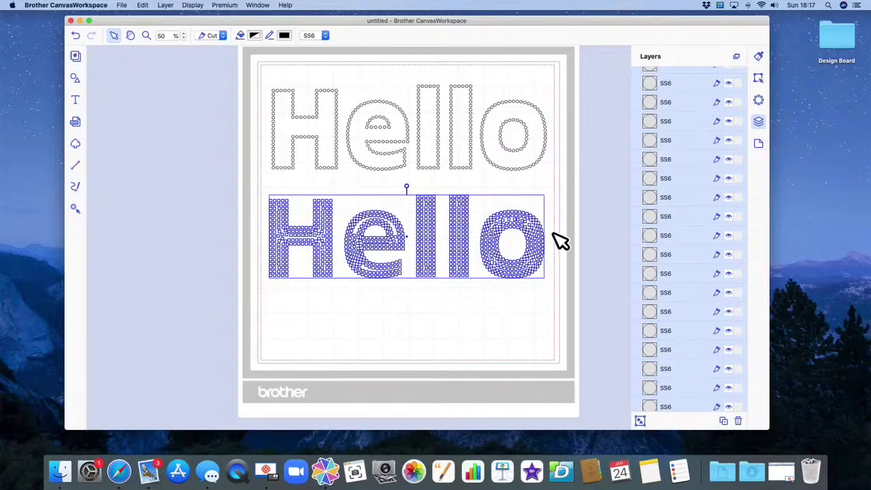
click(558, 239)
scroll(555, 239, down, 2)
right_click(553, 239)
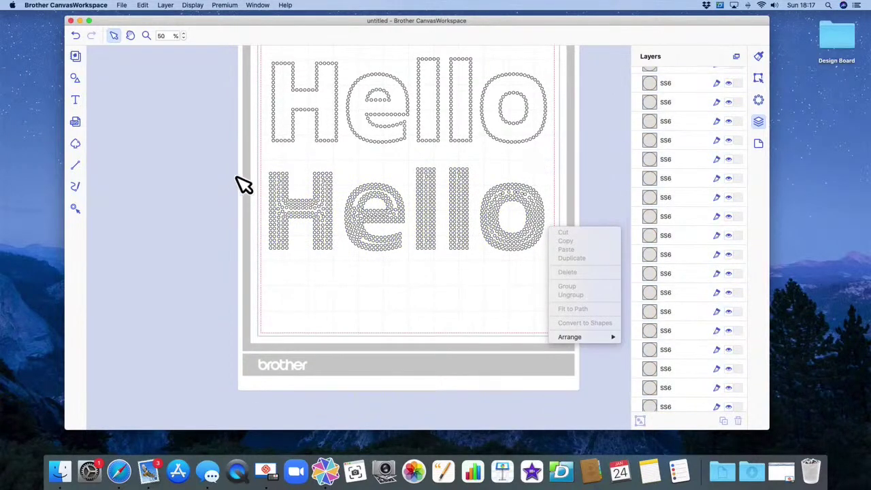
click(347, 201)
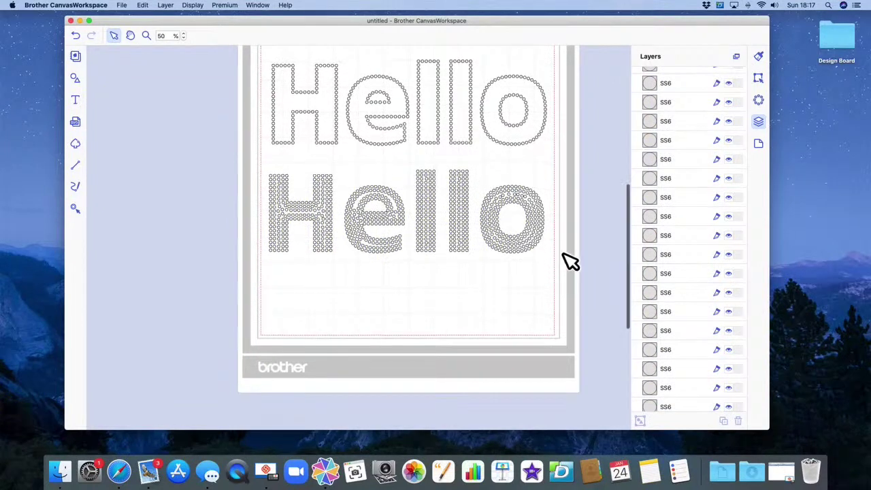
scroll(570, 260, up, 5)
scroll(570, 261, down, 2)
scroll(570, 260, down, 2)
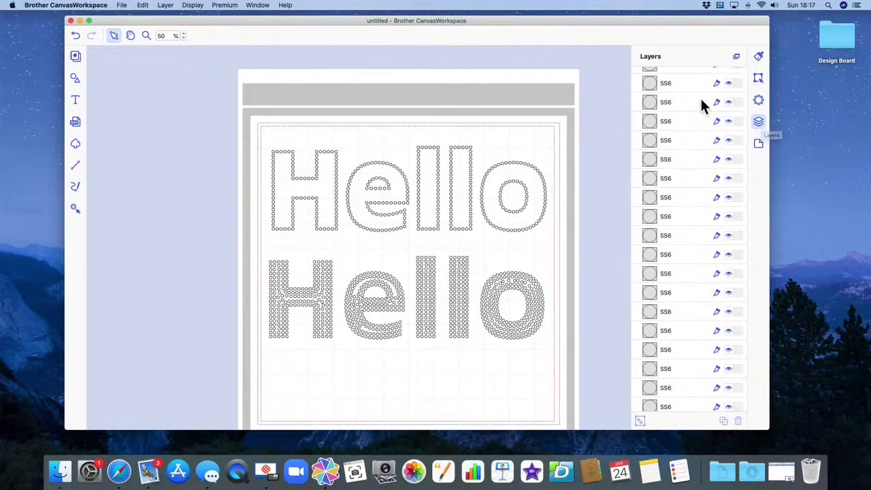
scroll(715, 129, down, 3)
scroll(716, 136, up, 10)
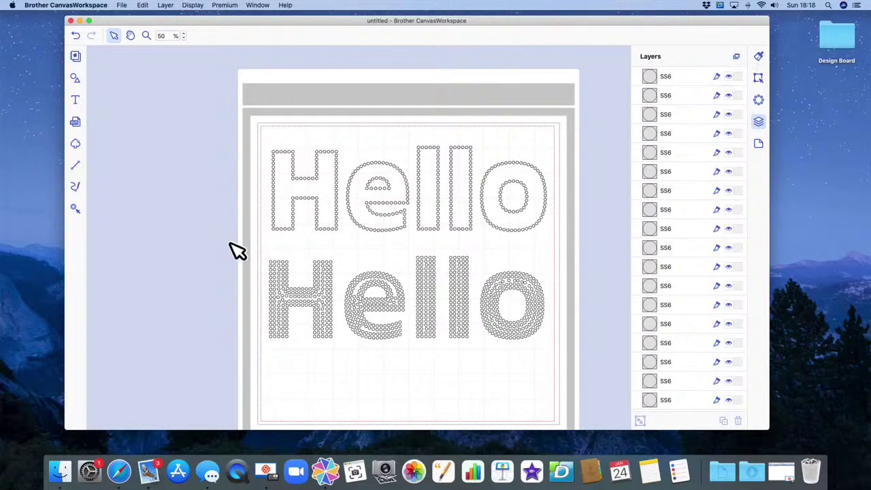
drag(233, 241, 300, 264)
drag(409, 303, 543, 371)
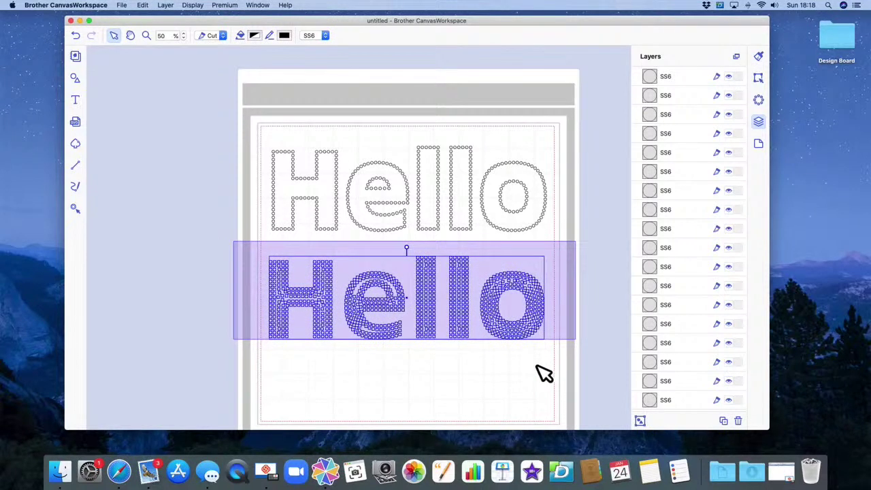
click(531, 293)
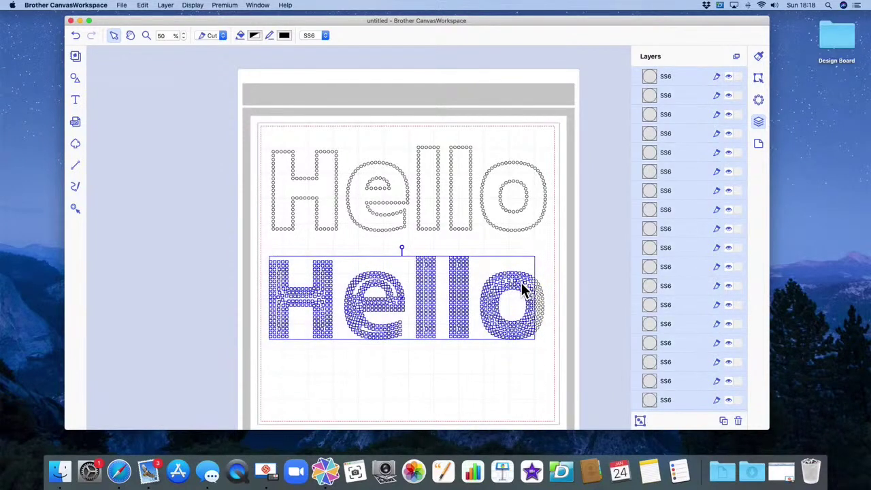
click(262, 253)
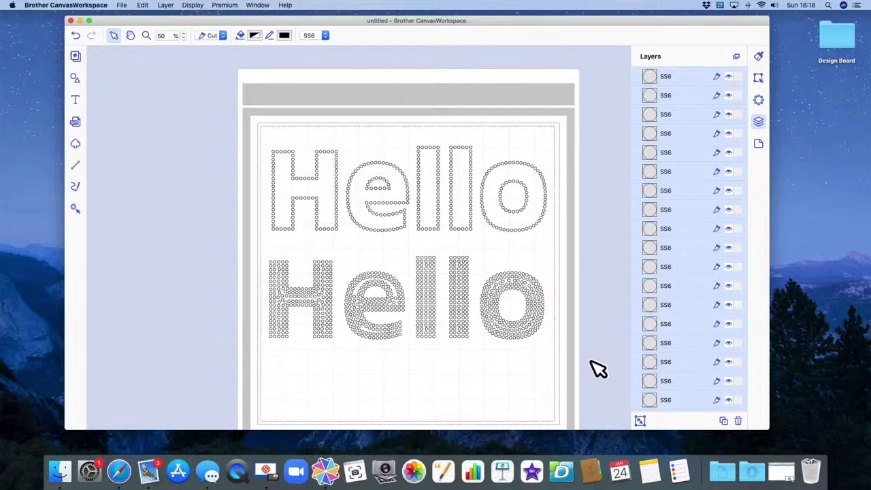
Select every loose stone of the lower Hello and group them into one object.
drag(254, 244, 596, 366)
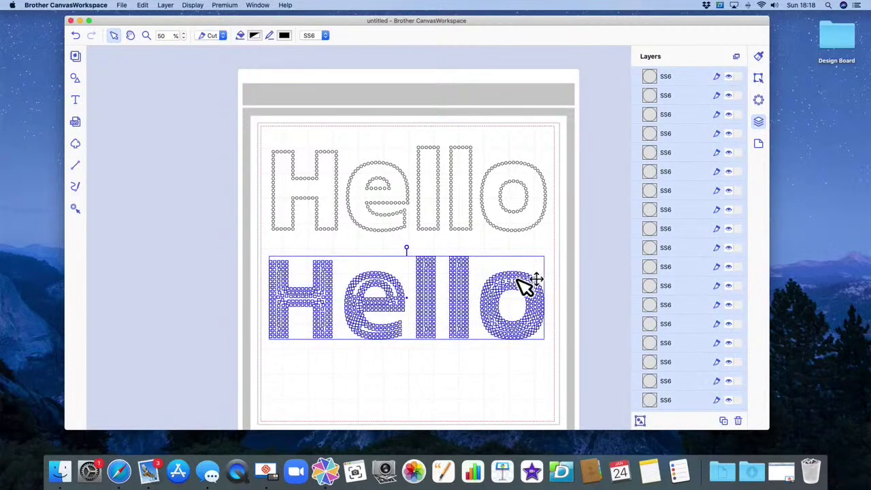
right_click(523, 285)
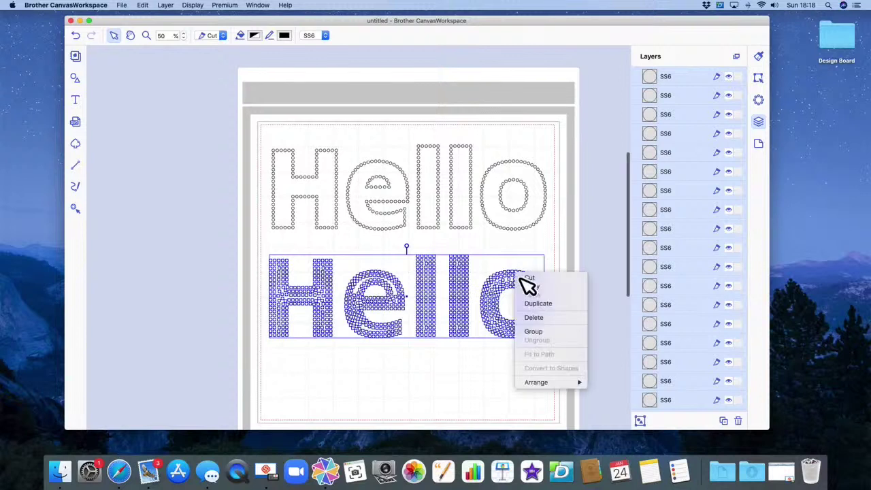
click(535, 332)
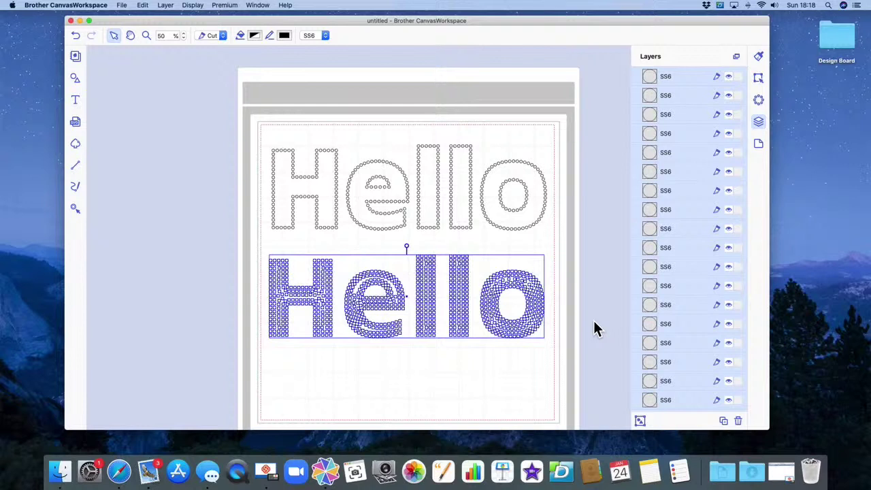
key(super+g)
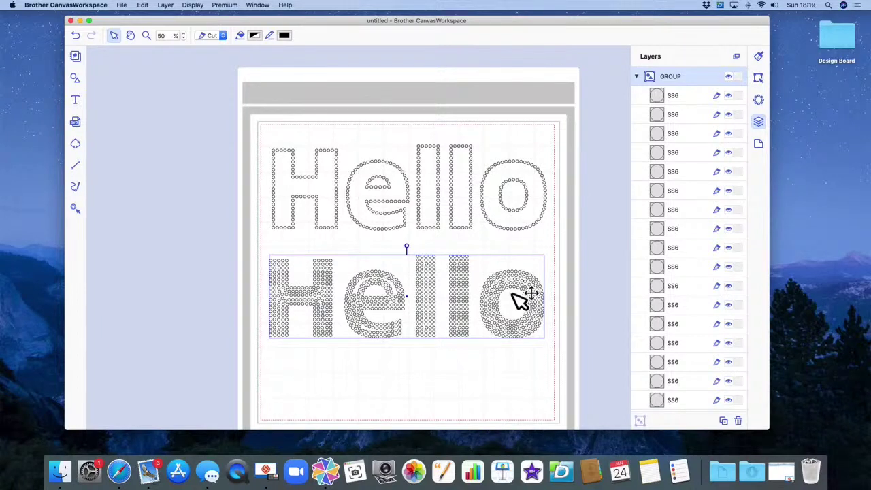
key(super+g)
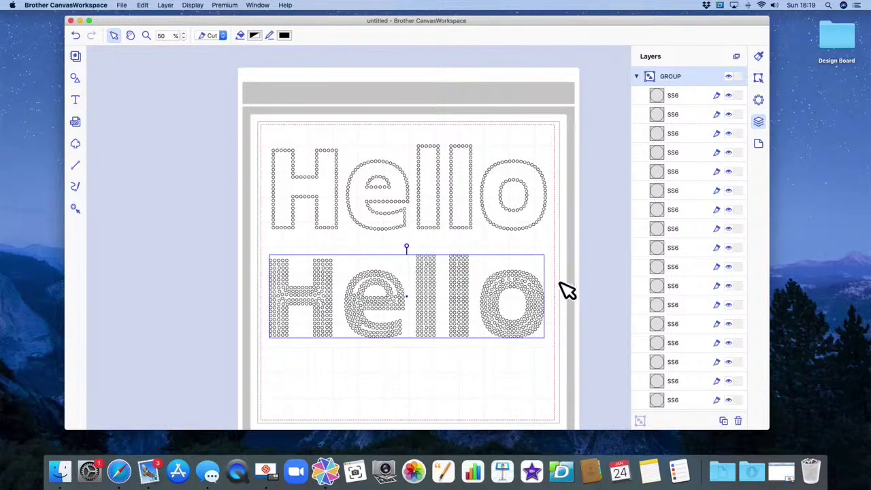
Delete the grouped lower Hello and the outlined upper Hello to clear the mat.
key(Delete)
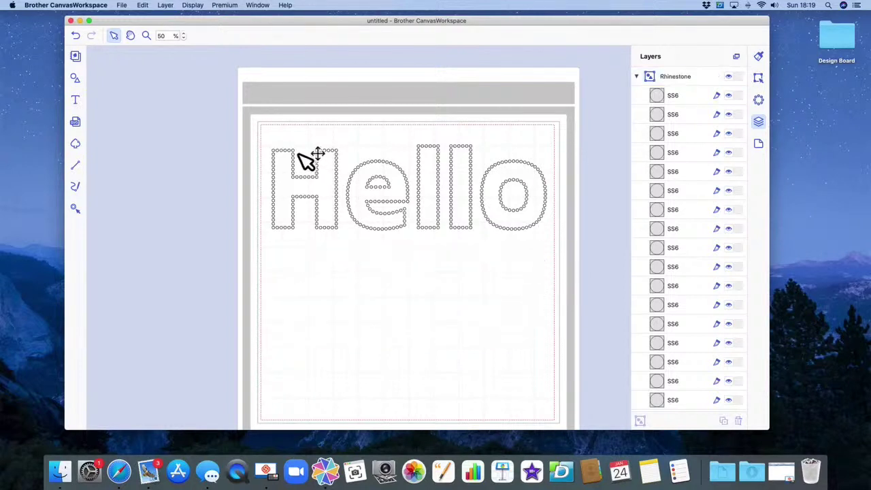
click(548, 231)
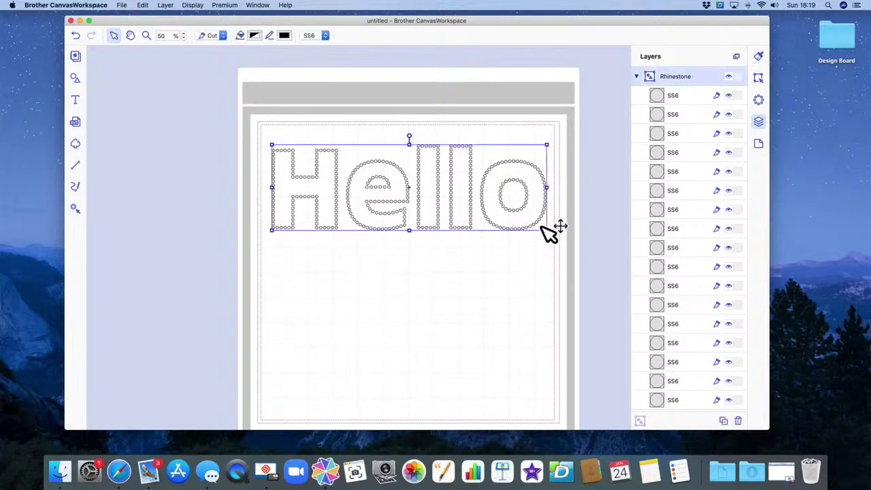
key(Delete)
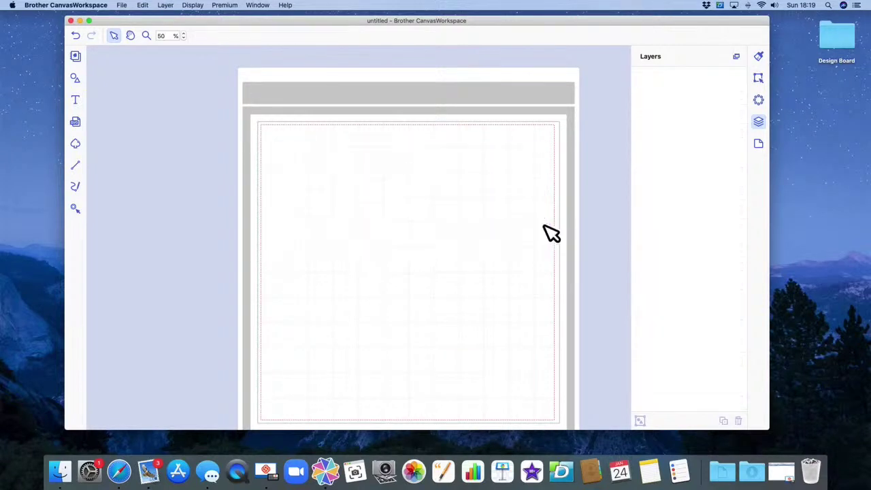
Add the text "Hello" in the upper half of the mat and enlarge it to nearly three times its original size.
click(79, 102)
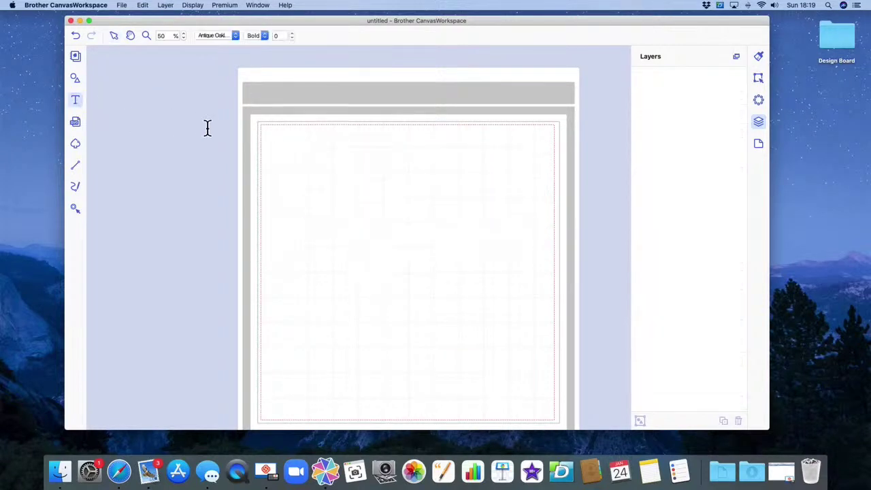
click(377, 198)
text(Hello)
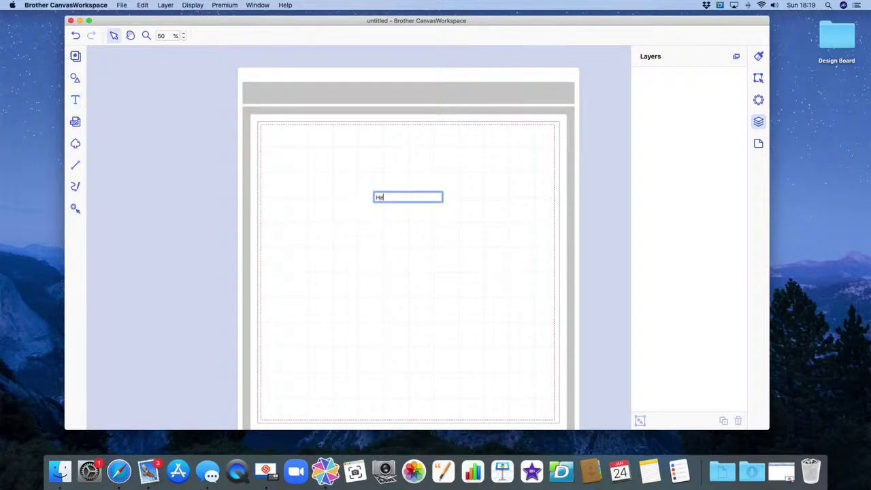
key(Return)
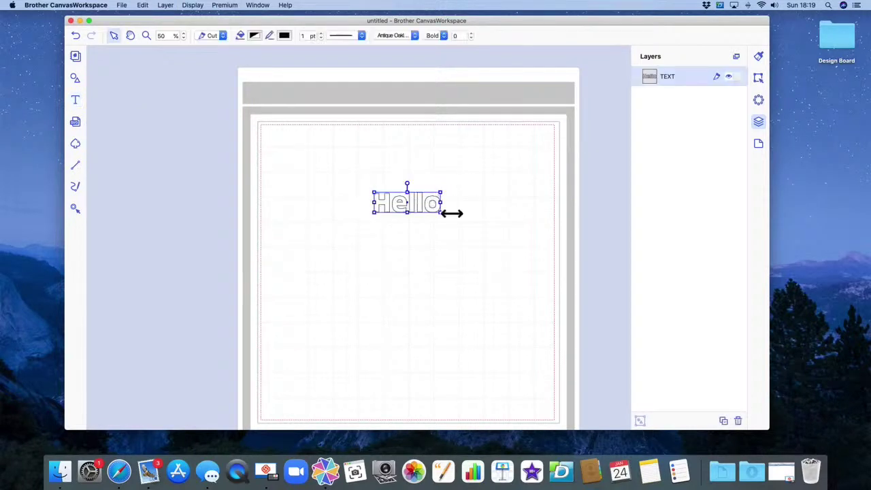
drag(442, 213, 567, 268)
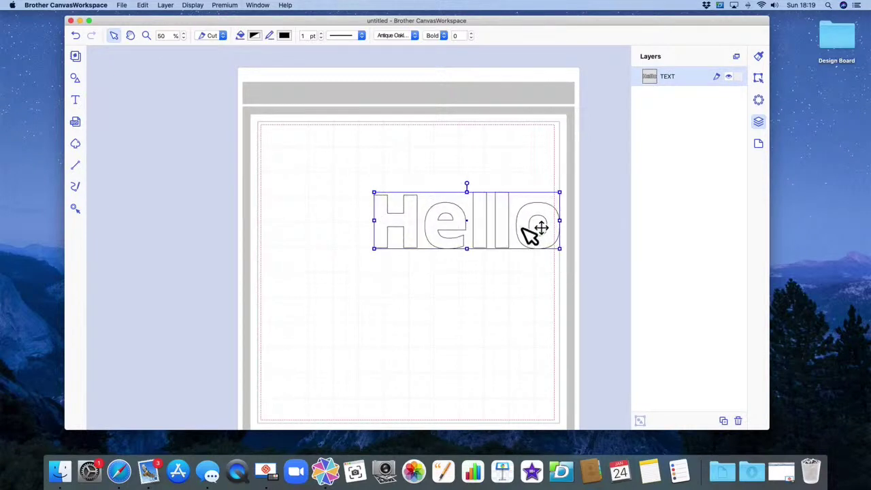
Move the Hello text toward the mat's upper-left area and change its font to Atype 1.
drag(527, 234, 442, 196)
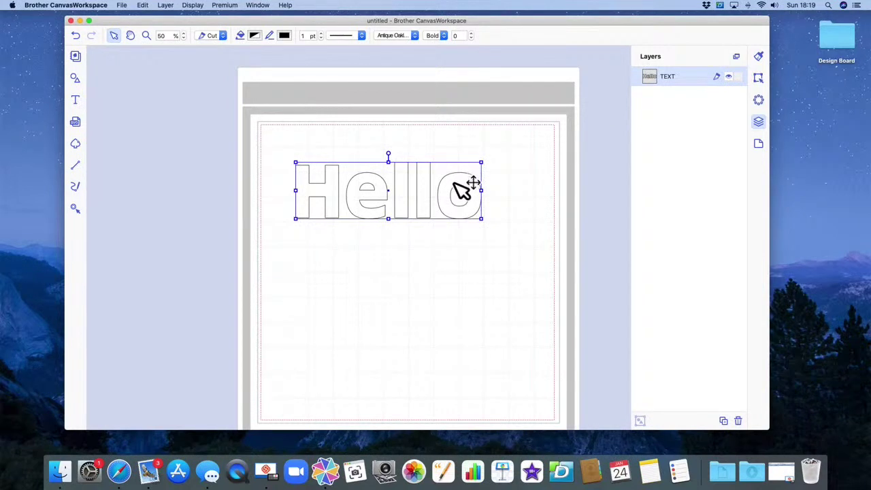
click(415, 37)
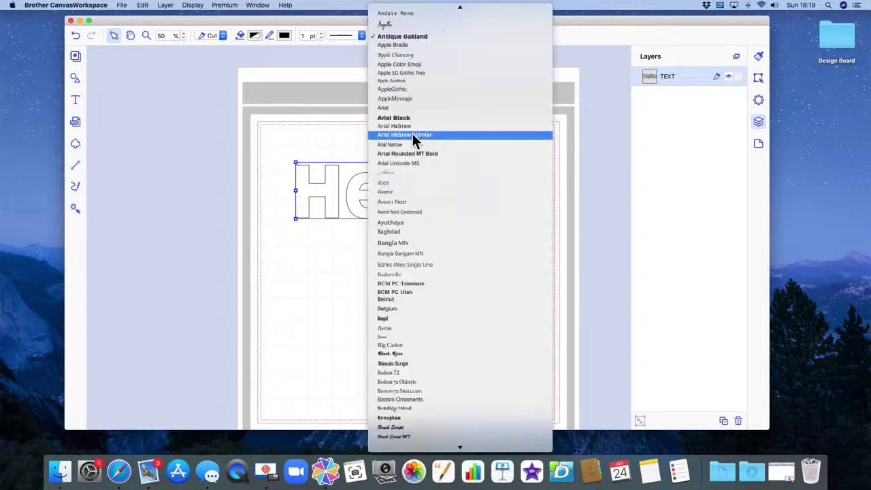
click(396, 184)
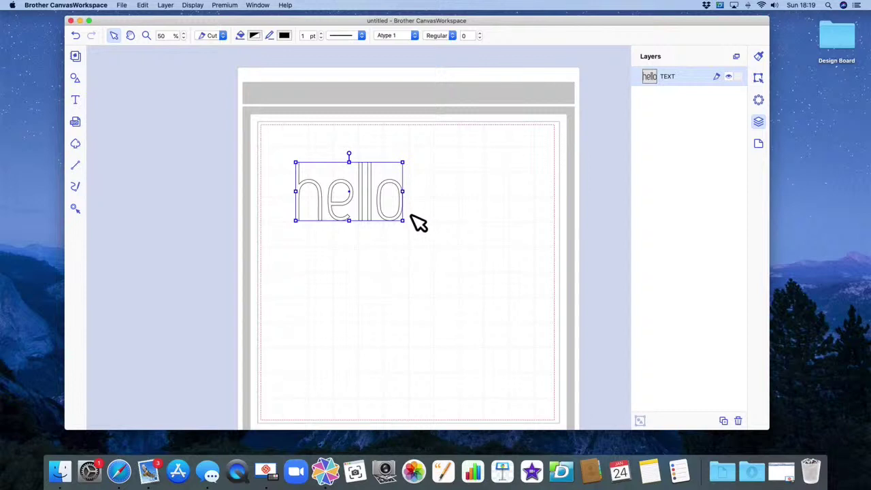
Try the Banks Miles Single Line font on the Hello text.
click(415, 36)
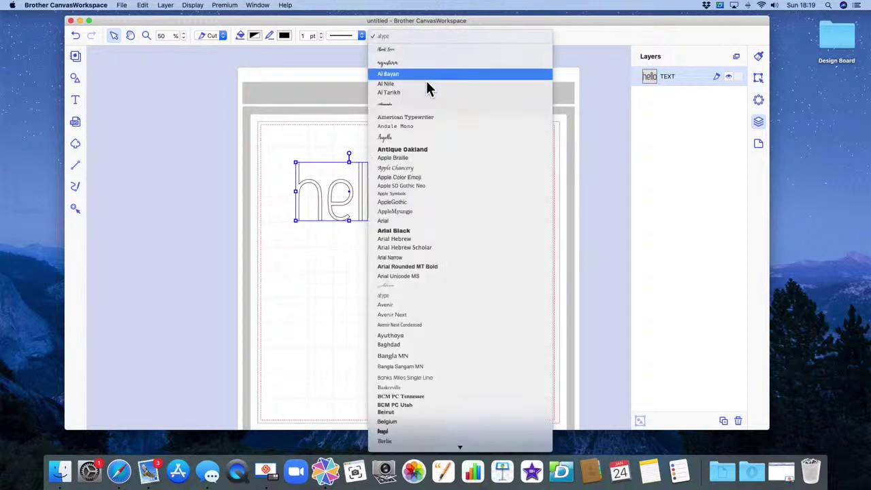
scroll(426, 80, down, 10)
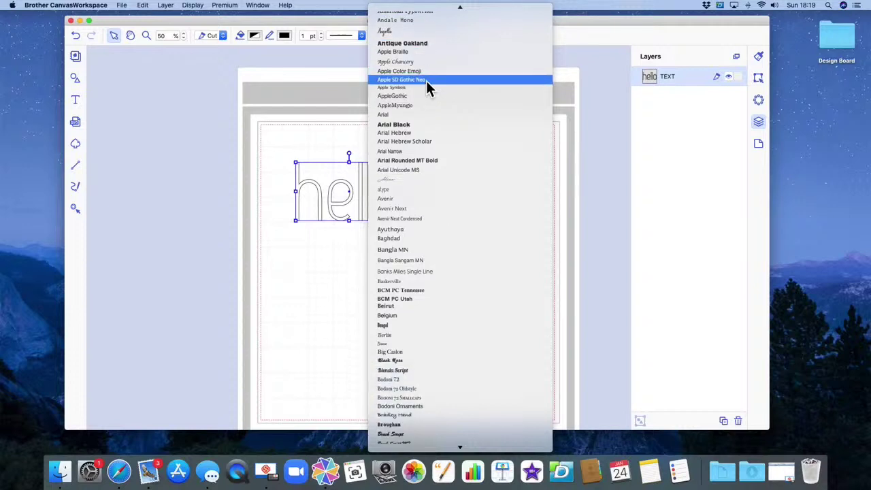
scroll(426, 80, down, 3)
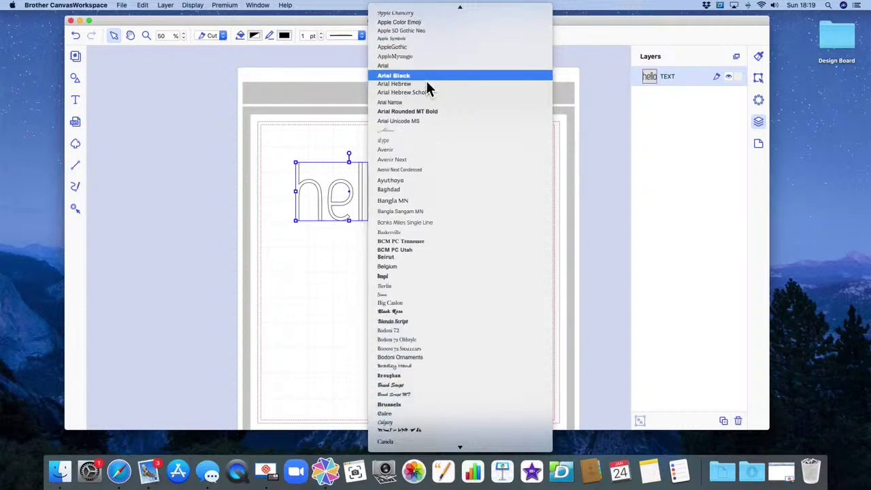
click(429, 225)
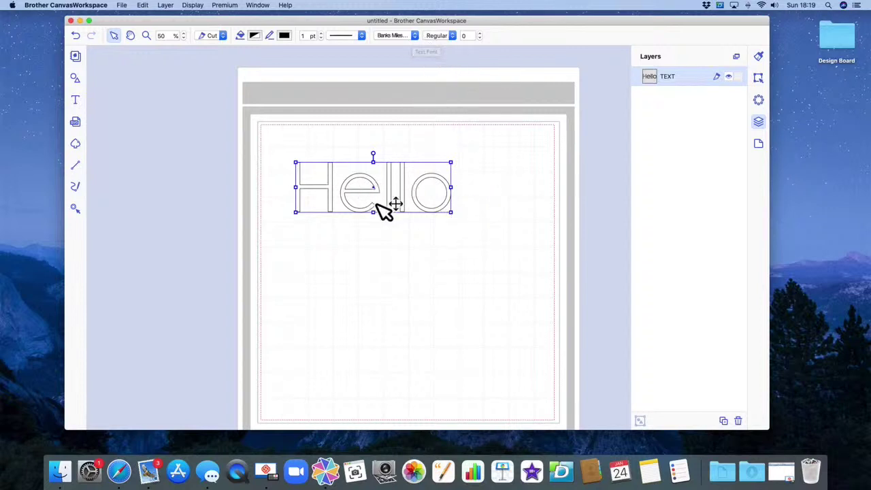
Set the Hello text's font to KL SEEKout and enlarge it proportionally to a little over twice its size.
click(417, 36)
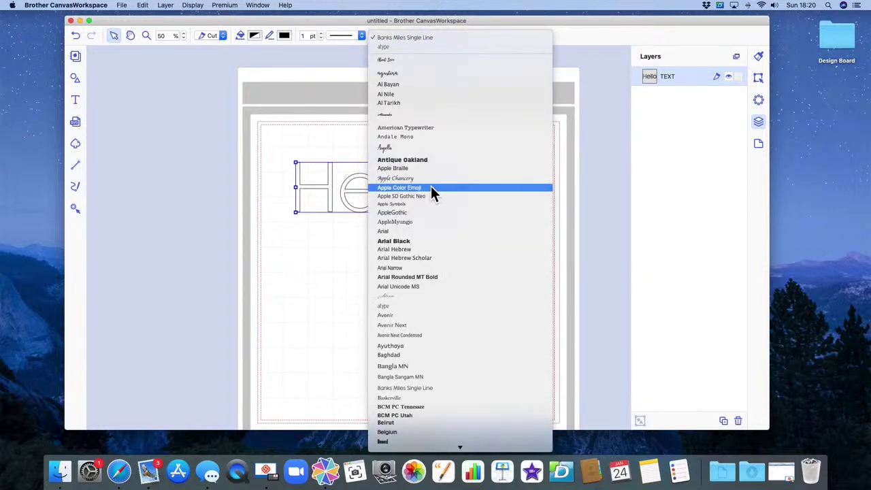
scroll(431, 185, down, 10)
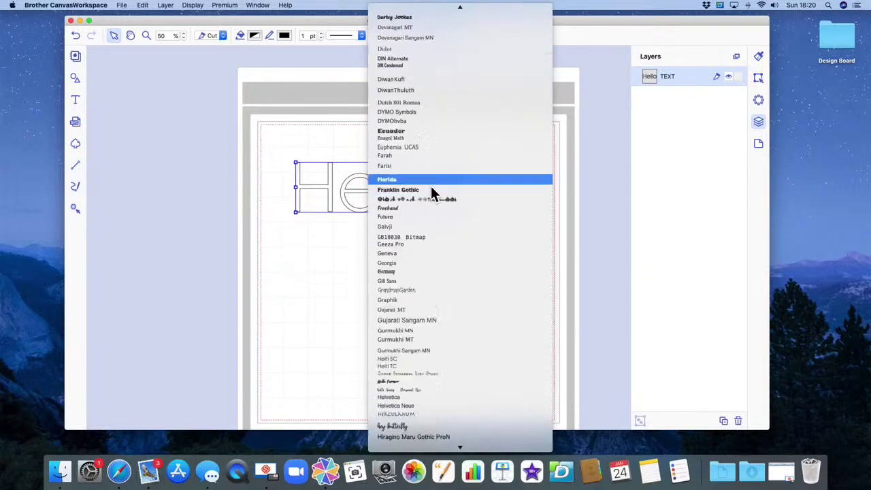
scroll(430, 193, down, 10)
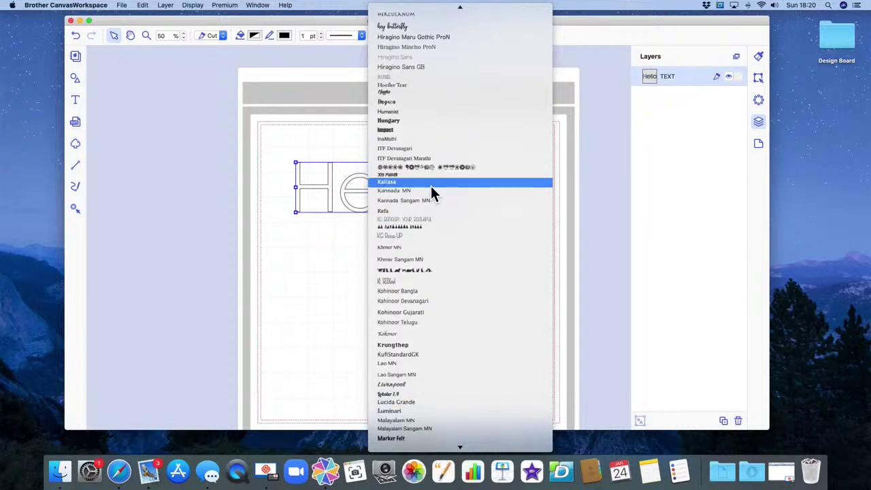
click(398, 282)
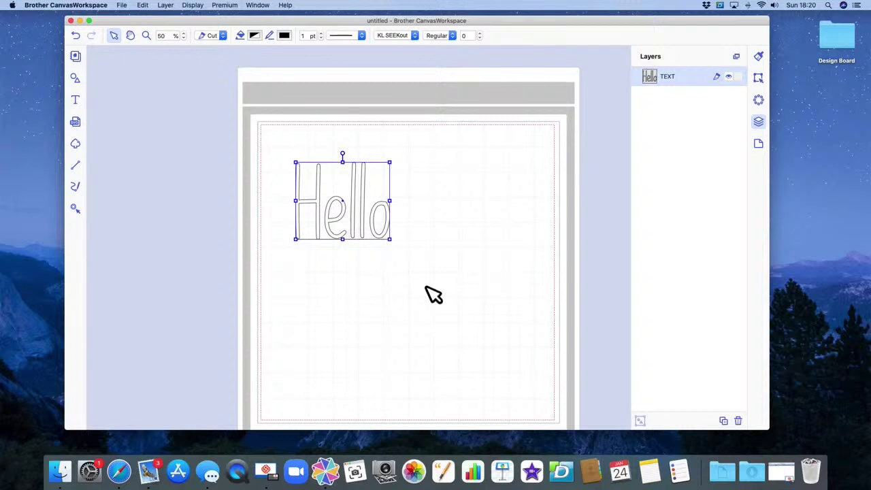
drag(410, 251, 511, 281)
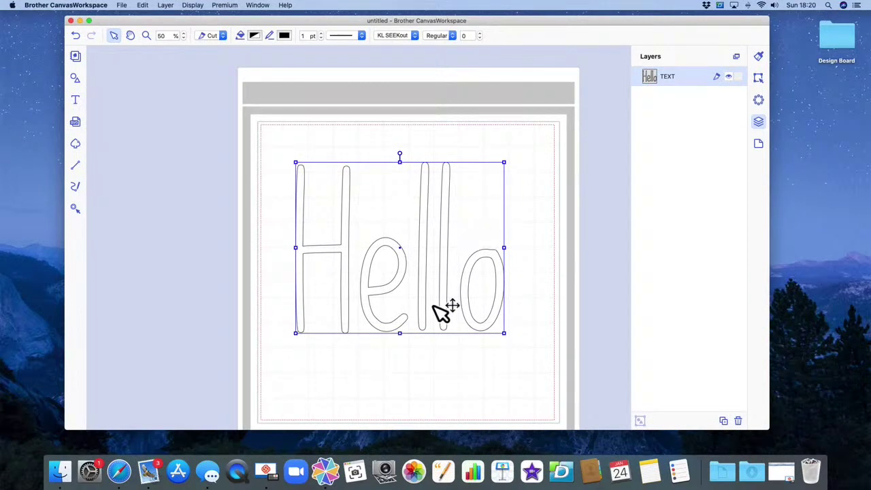
Convert the Hello text to rhinestones with the Outline fill pattern.
click(759, 99)
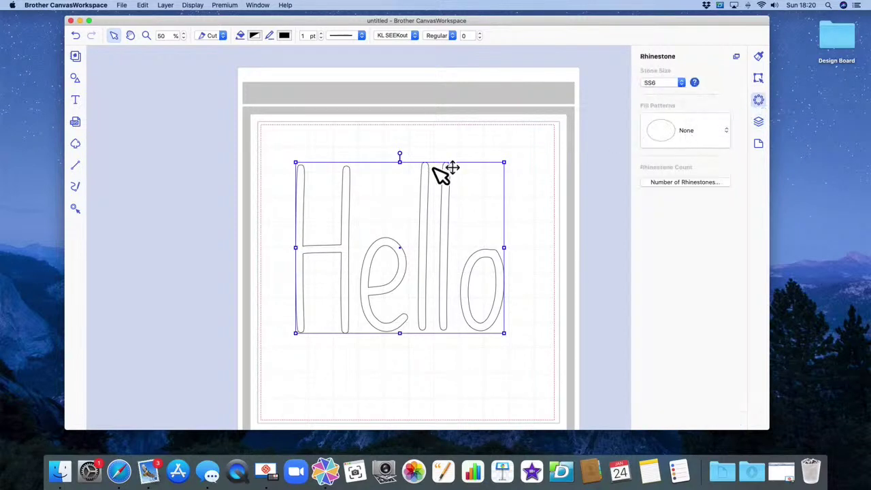
click(693, 135)
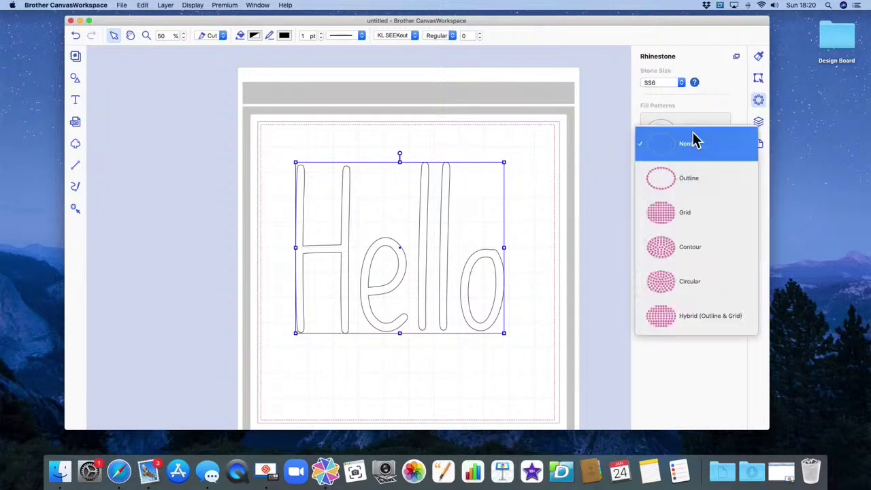
click(683, 184)
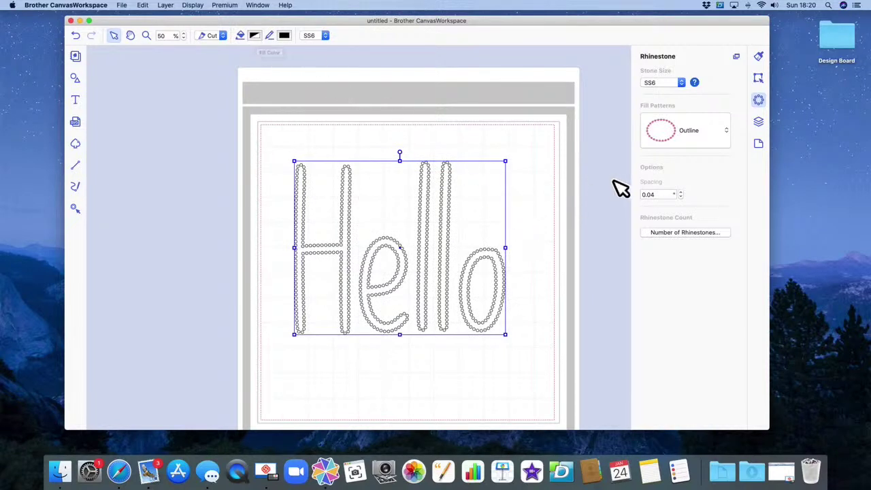
Try stone size SS10 on the Hello design, then set the stone size to SS20.
click(682, 82)
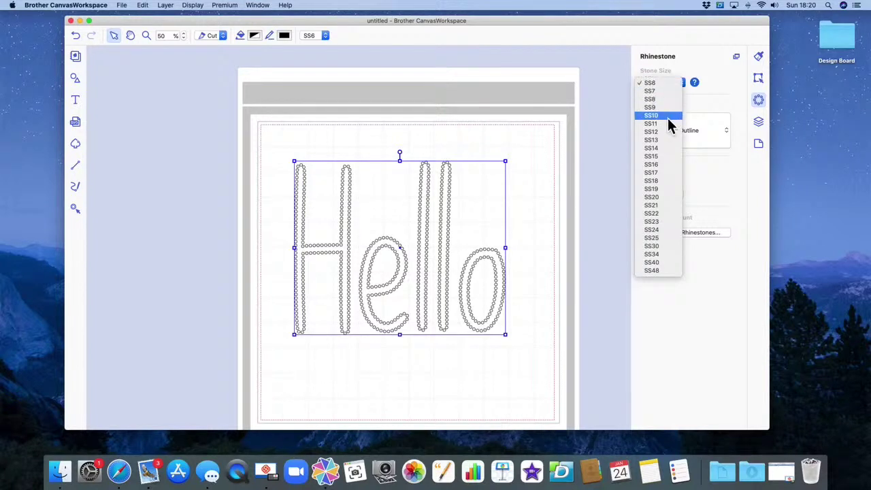
click(670, 116)
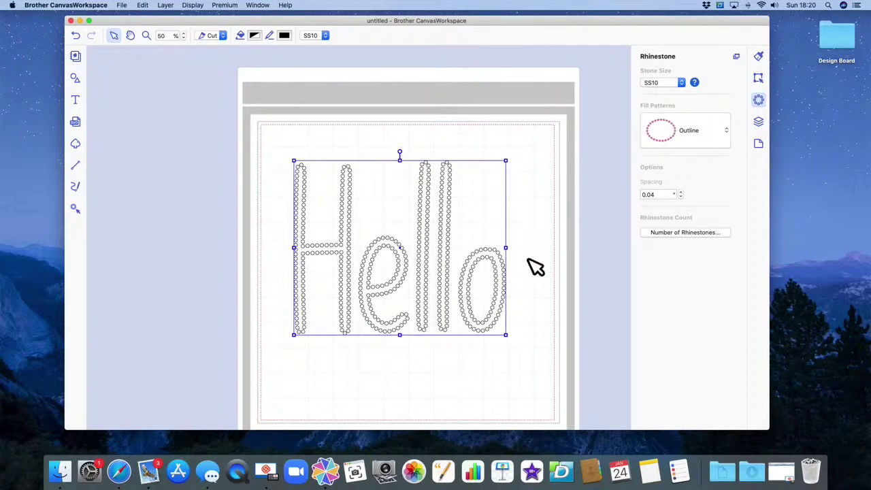
click(682, 83)
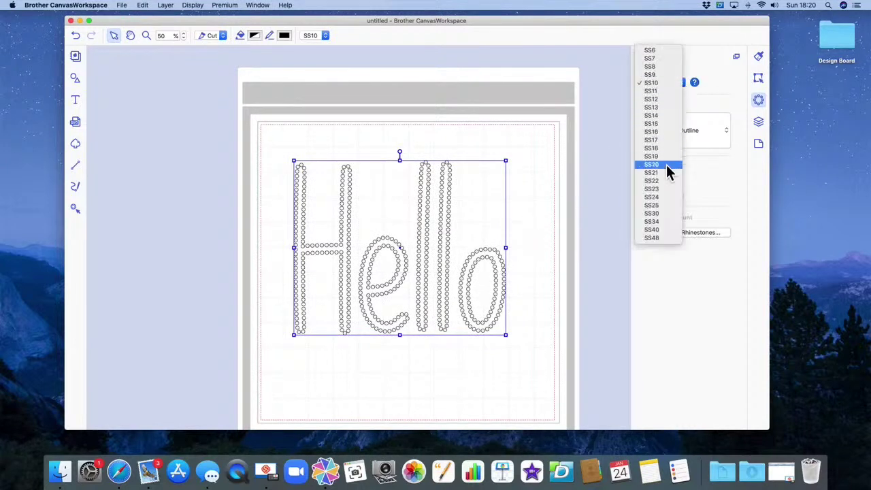
click(539, 183)
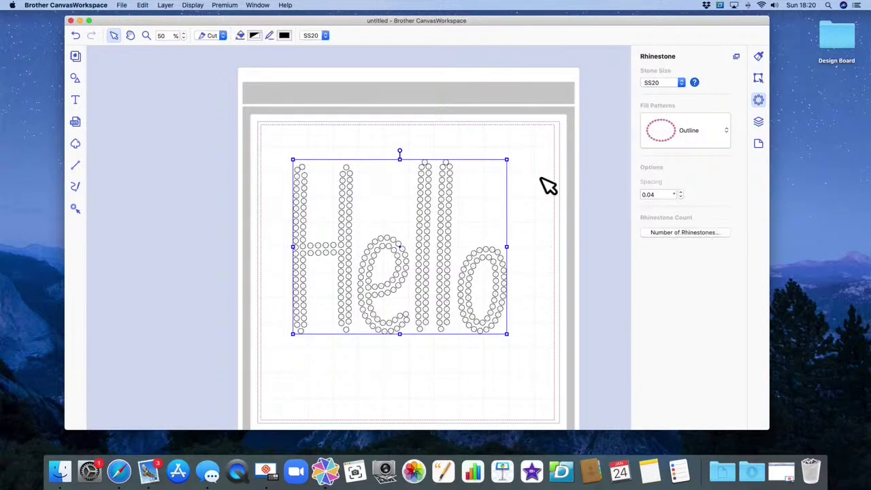
Color both the fill and the outline of the Hello stones Strawberry pink, close the color picker and deselect the design.
click(256, 35)
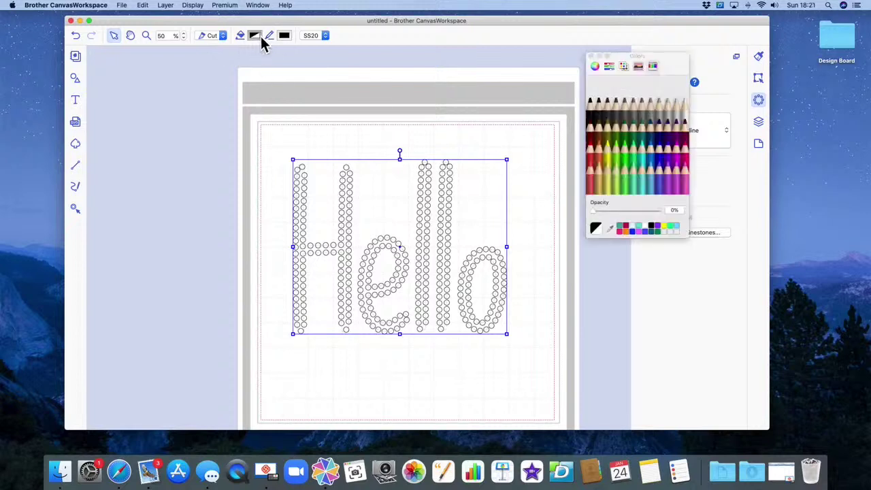
click(685, 159)
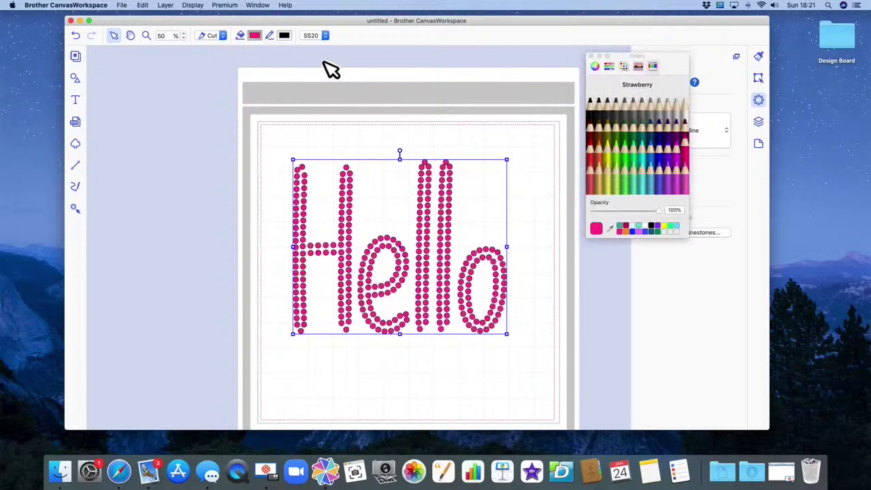
click(284, 37)
click(687, 158)
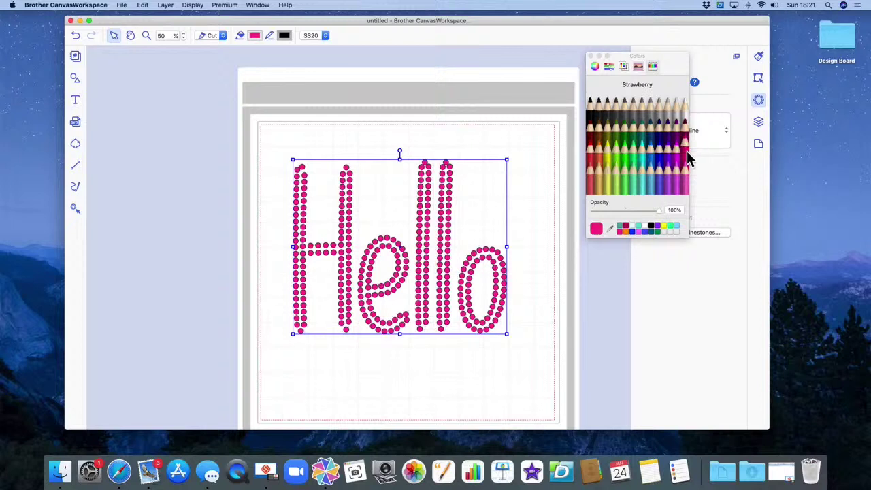
click(590, 56)
click(534, 197)
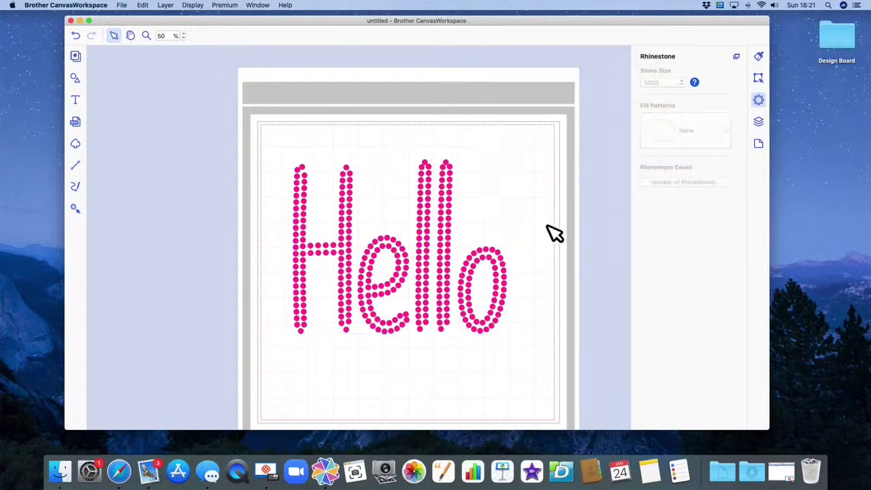
Enlarge the rhinestone Hello, reduce its height to about two-thirds, and move it to the upper part of the mat.
click(455, 232)
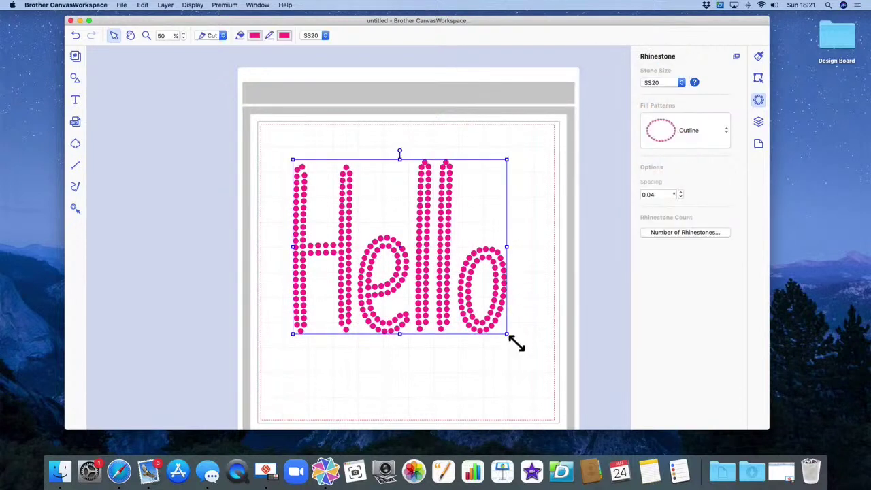
drag(516, 344, 562, 360)
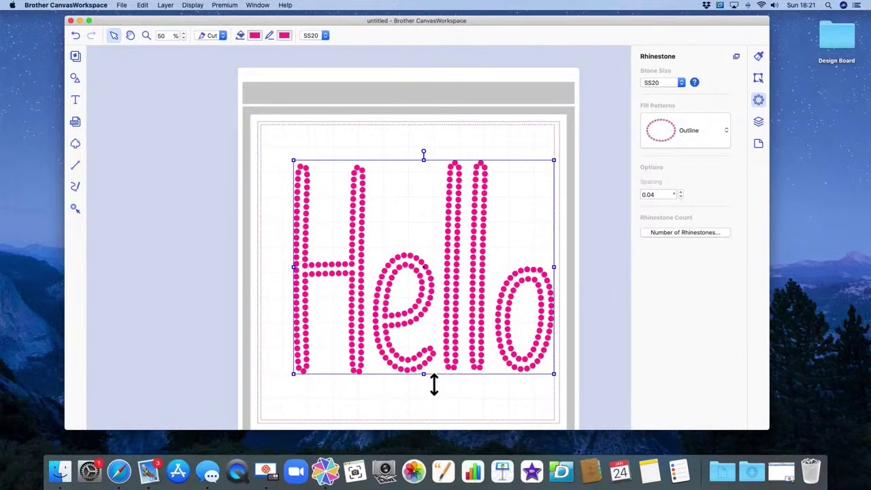
drag(434, 309, 436, 301)
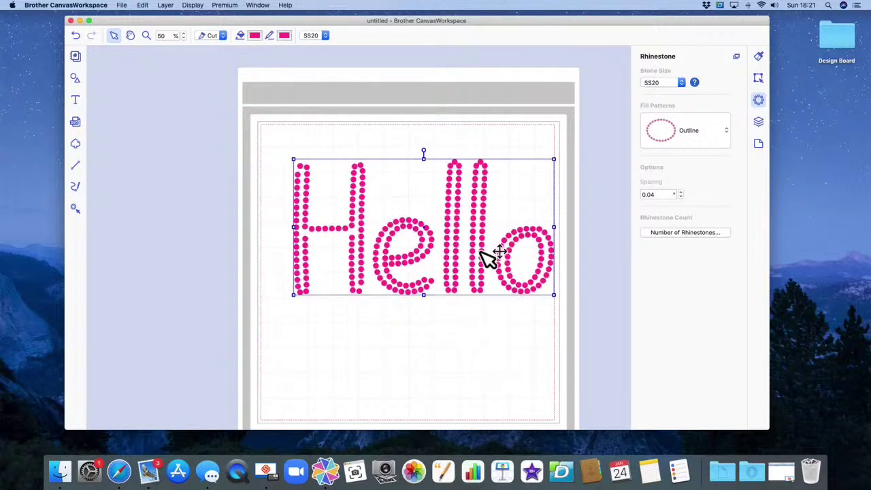
drag(484, 248, 465, 220)
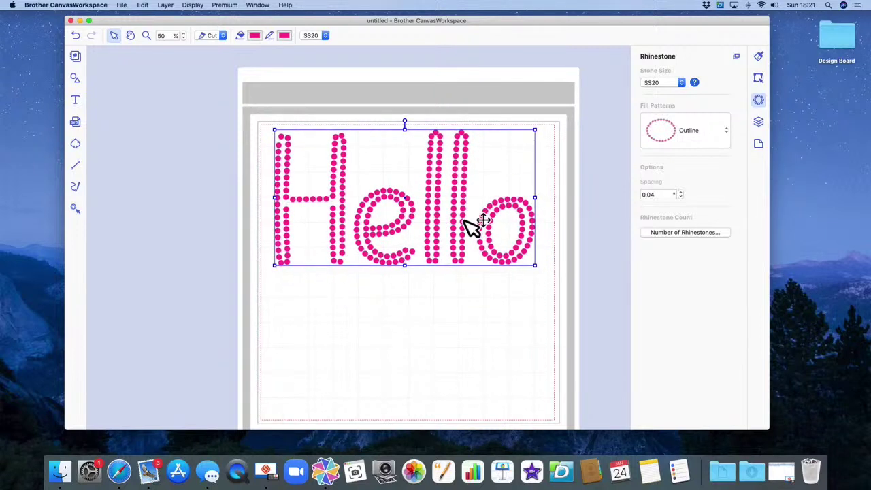
click(487, 333)
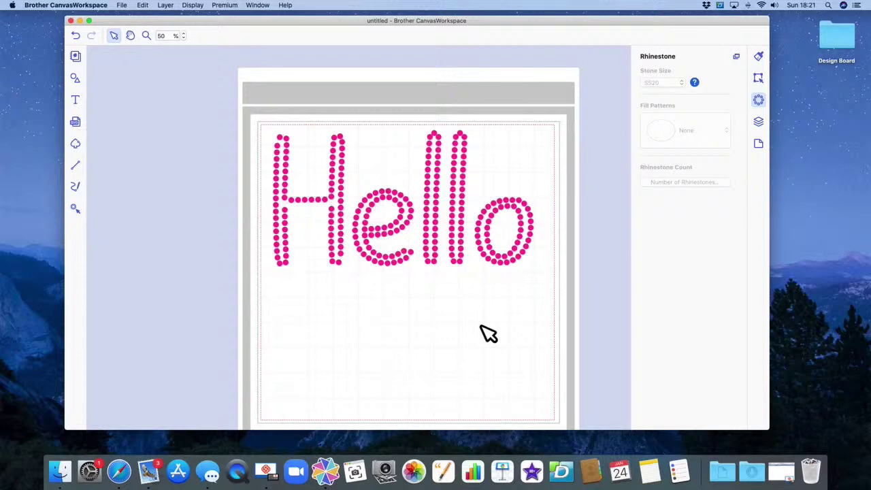
Try the Grid fill pattern on the rhinestone Hello.
scroll(487, 333, right, 2)
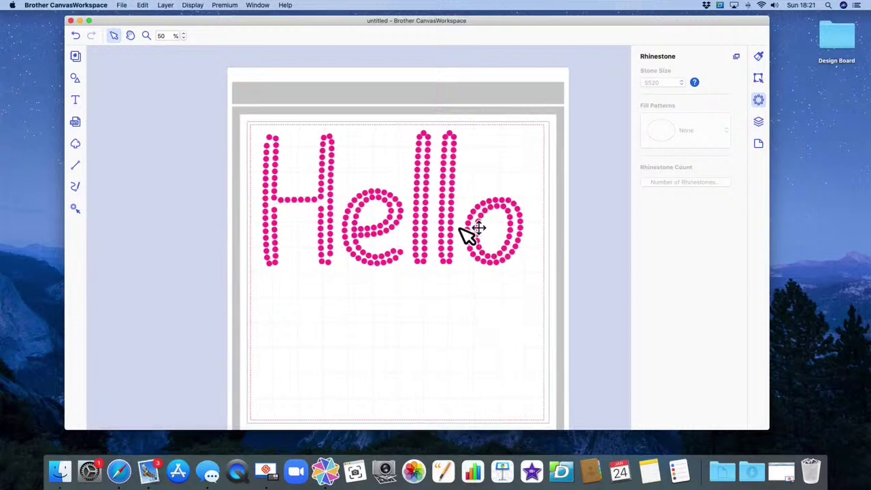
click(501, 211)
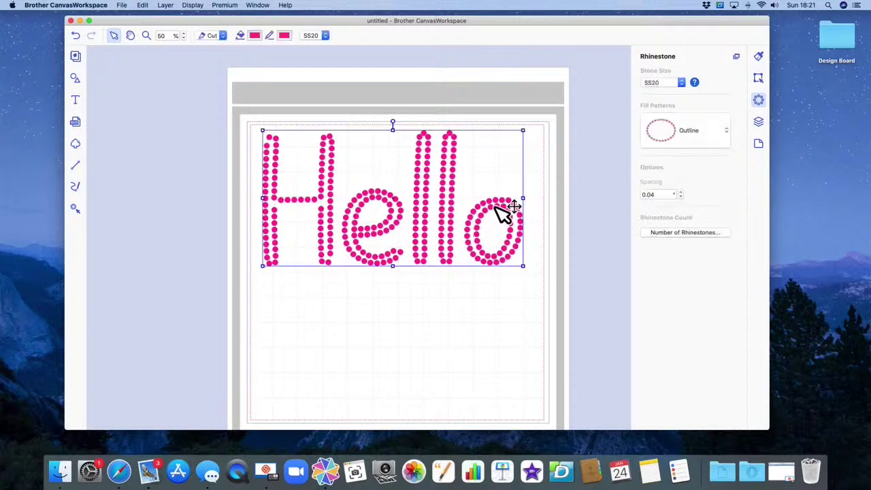
click(694, 142)
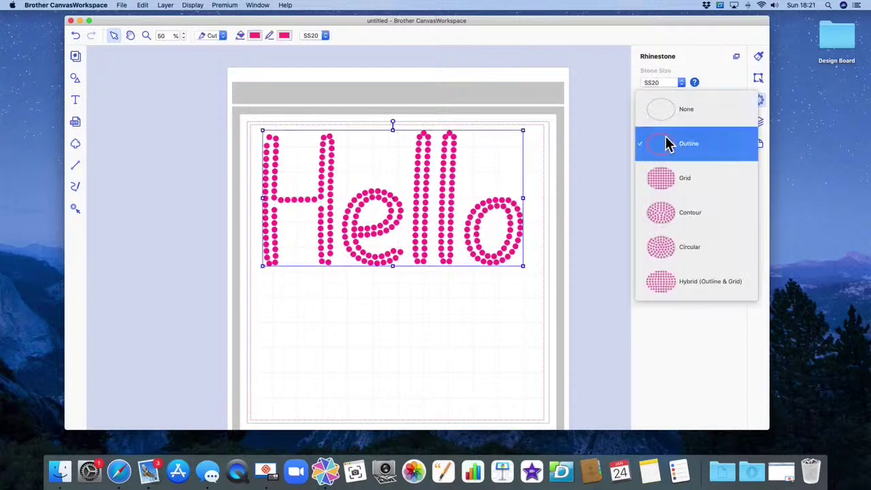
click(684, 184)
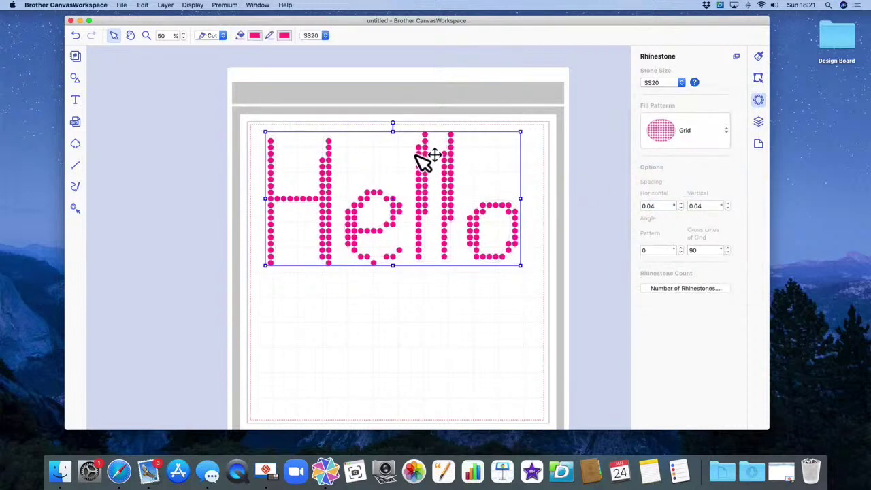
Try the Contour fill pattern and the Circular fill pattern on the rhinestone Hello.
click(687, 140)
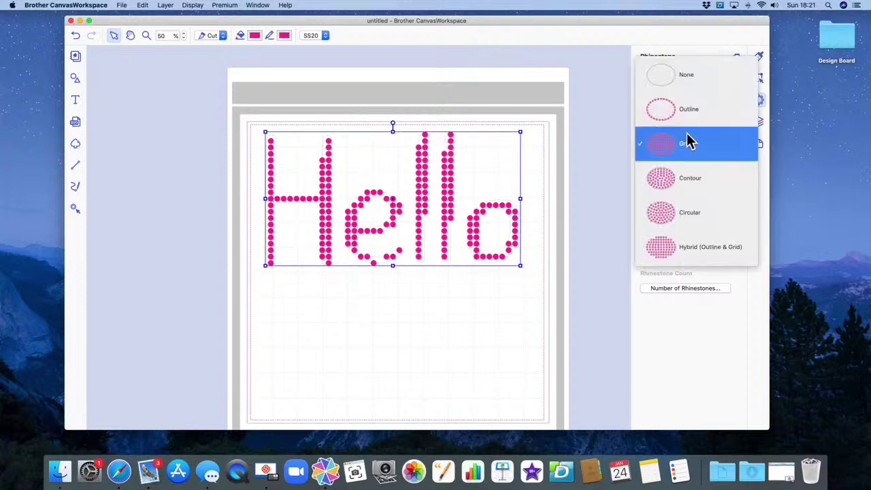
click(689, 182)
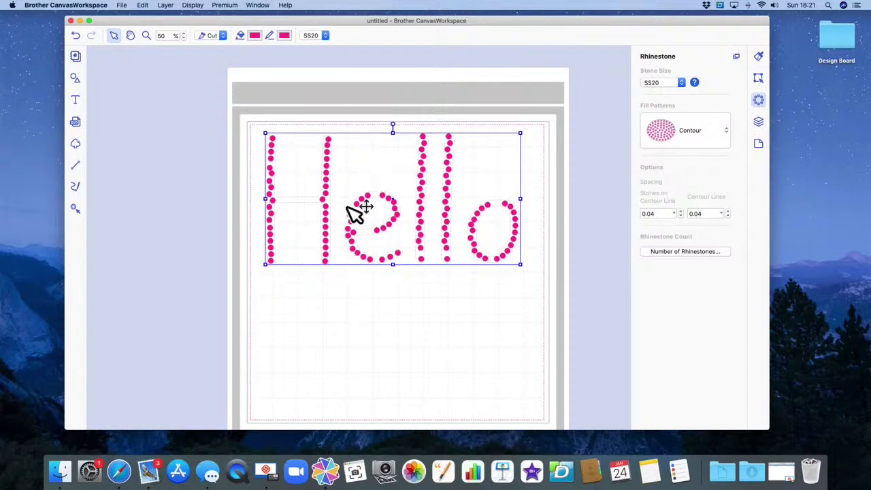
click(690, 134)
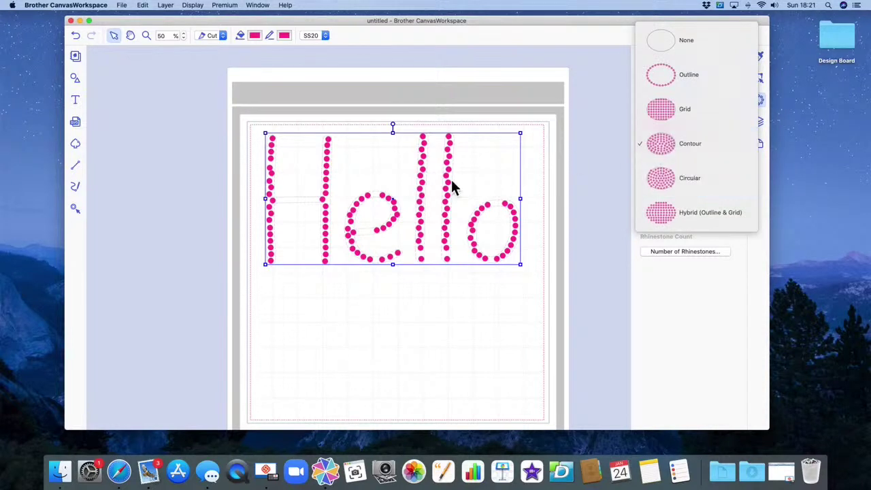
click(668, 181)
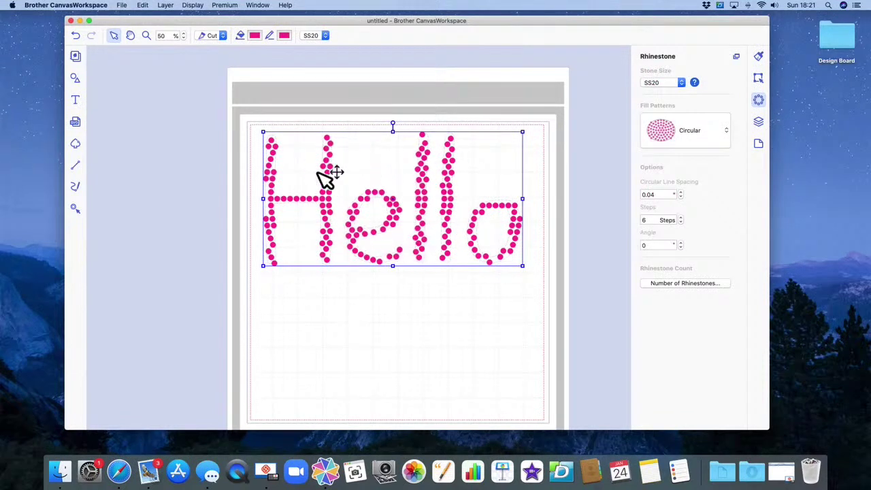
Try the Hybrid (Outline & Grid) fill pattern on the Hello, then set its fill pattern to None.
click(725, 137)
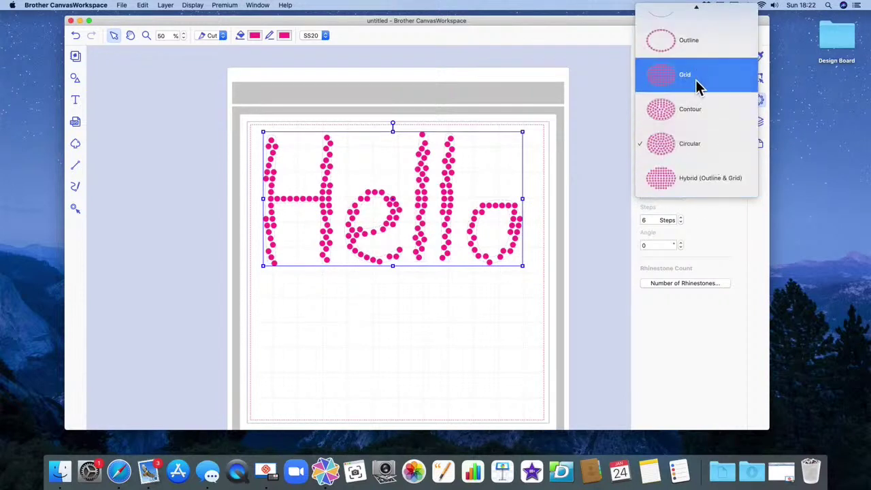
click(671, 181)
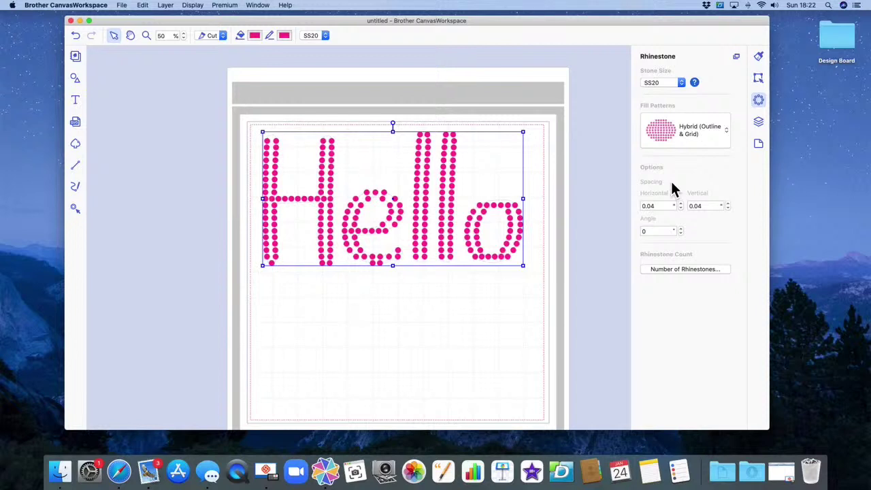
scroll(528, 101, up, 2)
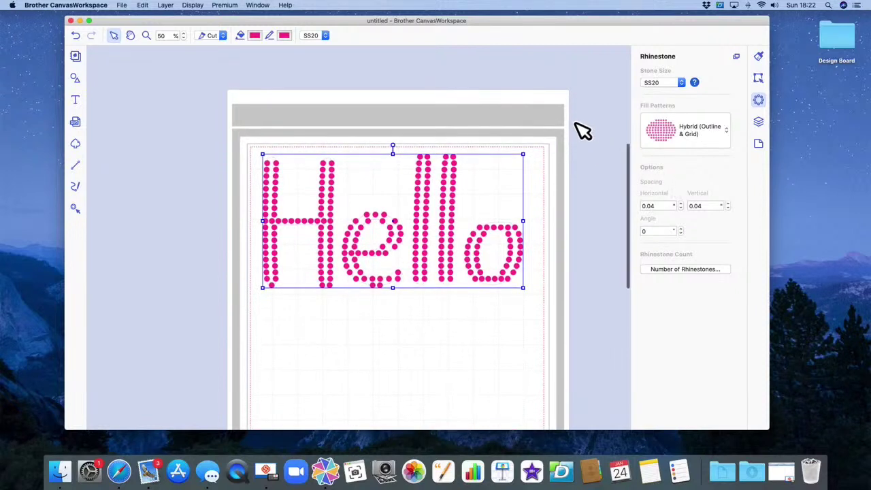
click(706, 129)
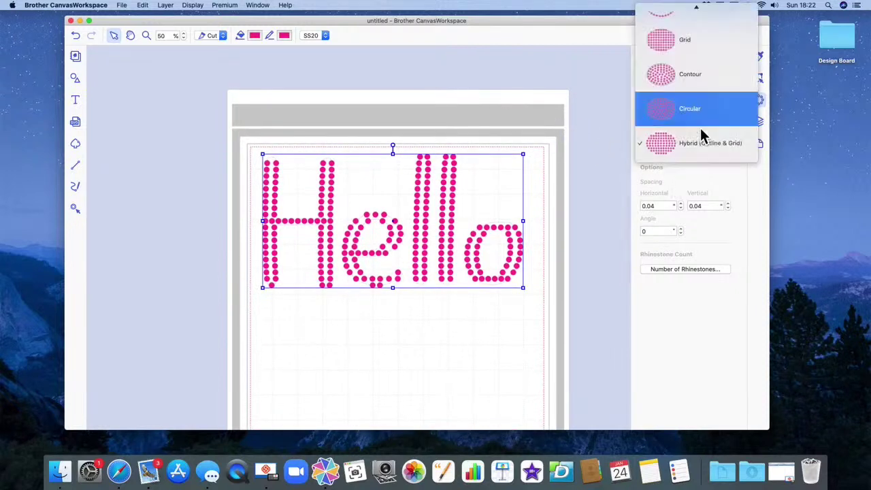
scroll(683, 95, up, 2)
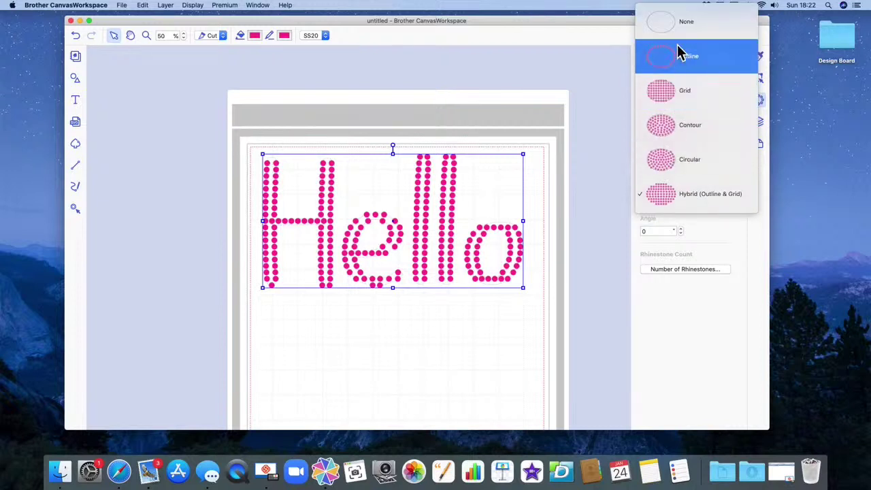
click(669, 32)
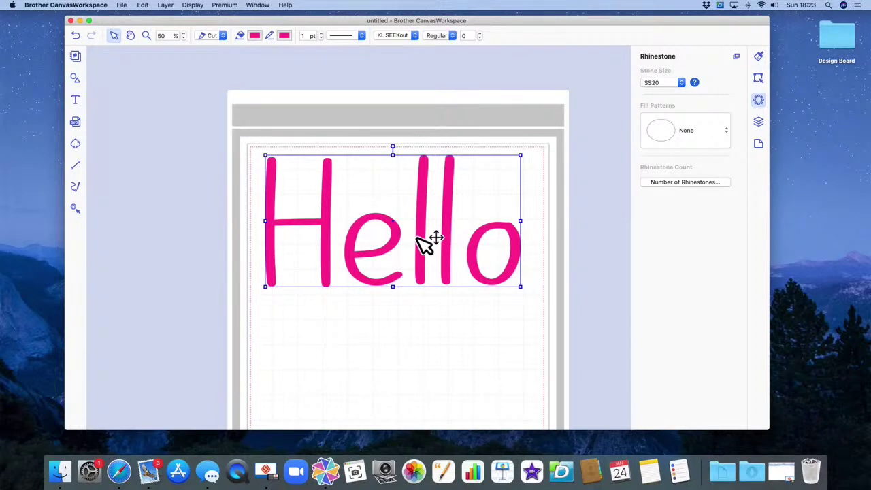
scroll(428, 241, up, 1)
Apply the Outline rhinestone pattern to the Hello text, then try the Grid pattern.
click(690, 139)
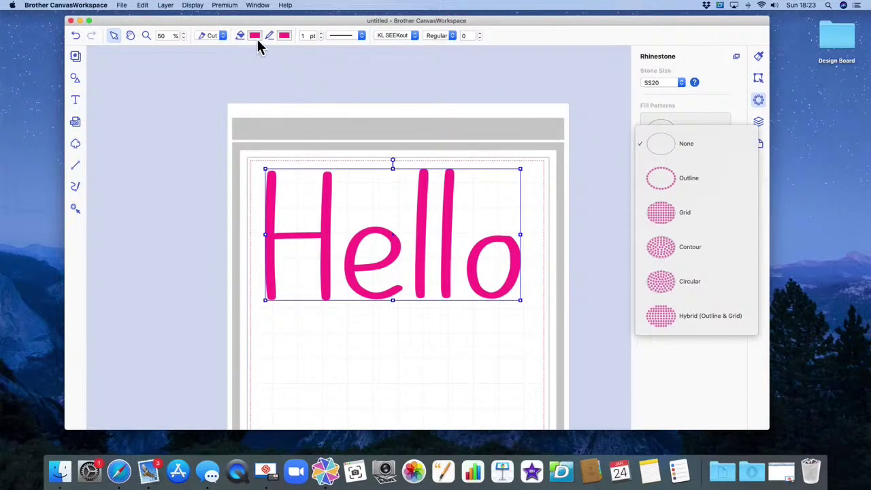
click(666, 191)
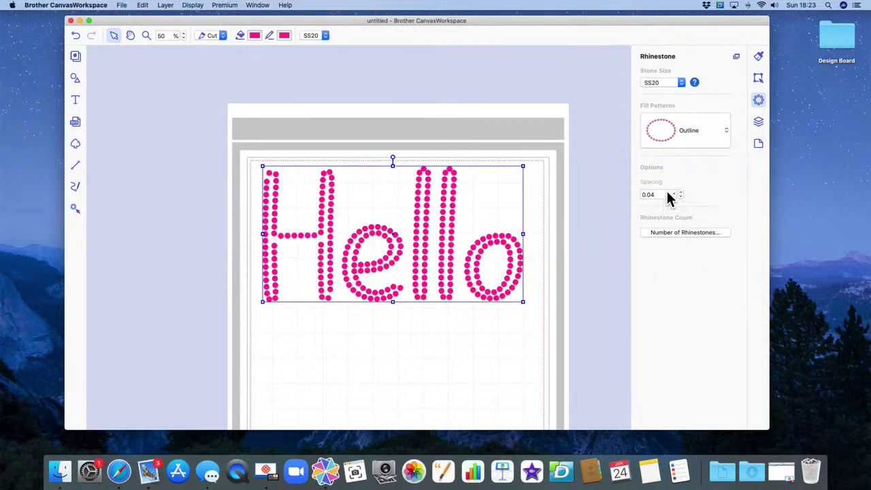
click(691, 137)
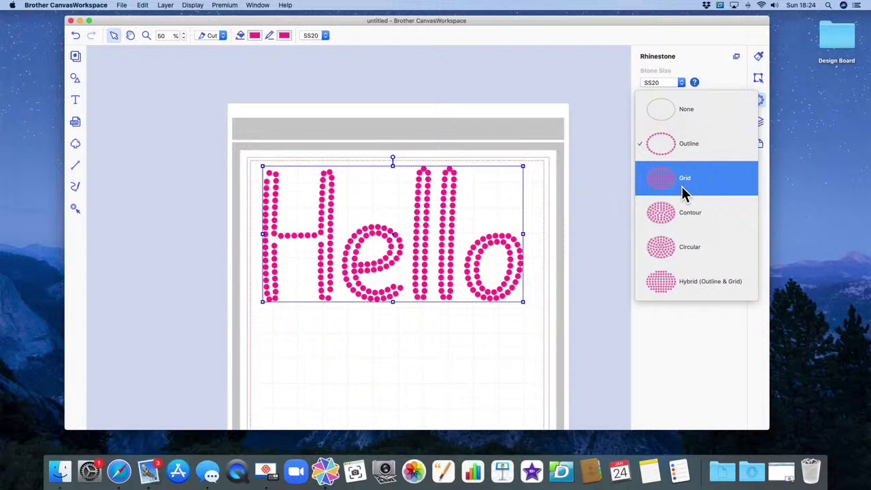
click(669, 182)
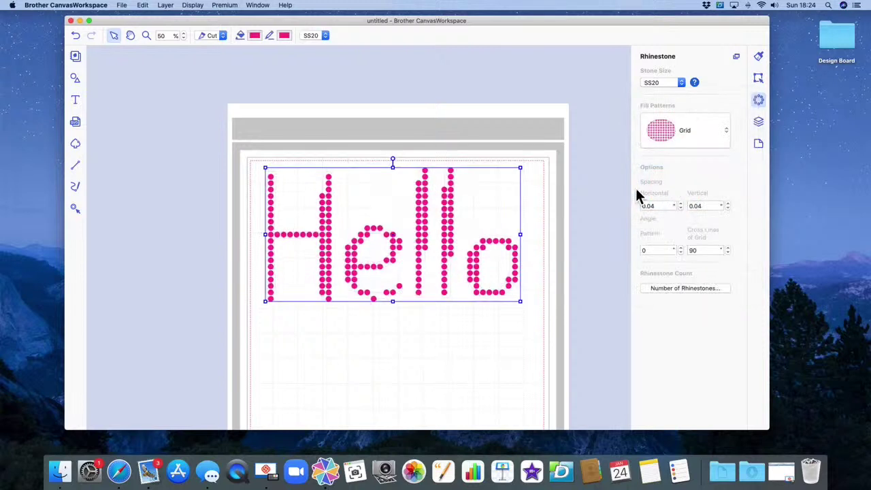
Compare the Contour and Circular rhinestone patterns on the Hello design.
click(675, 136)
click(667, 185)
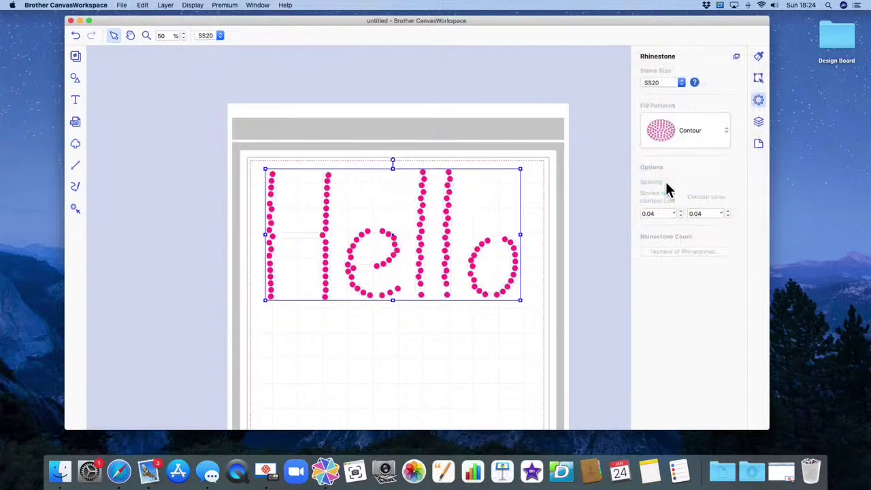
click(665, 143)
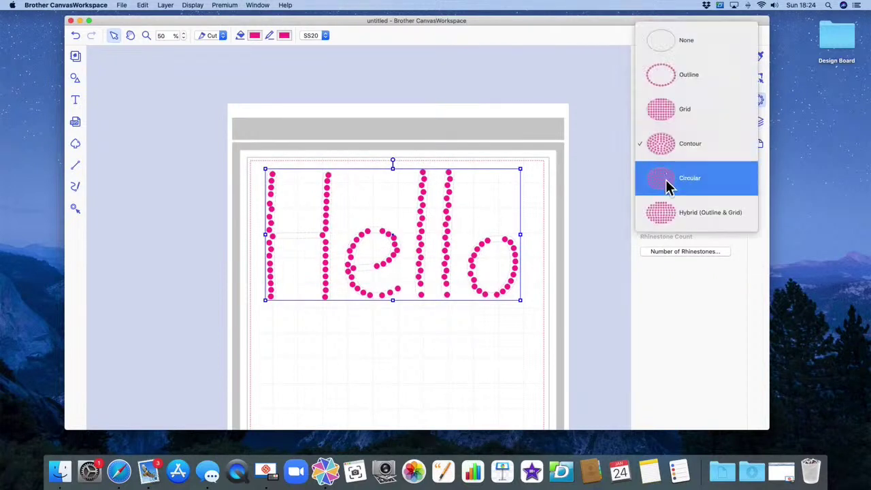
click(667, 184)
Try the Hybrid (Outline & Grid) pattern once more, then return the Hello to plain text with the None fill pattern.
click(666, 137)
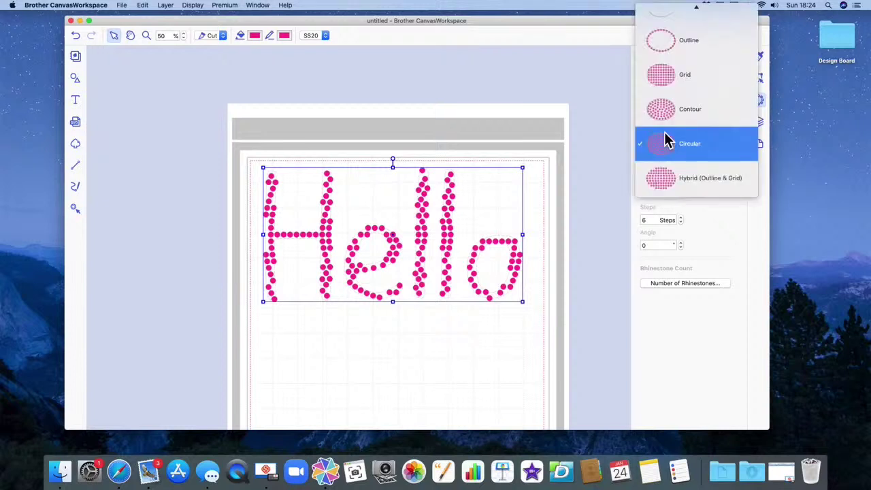
click(667, 189)
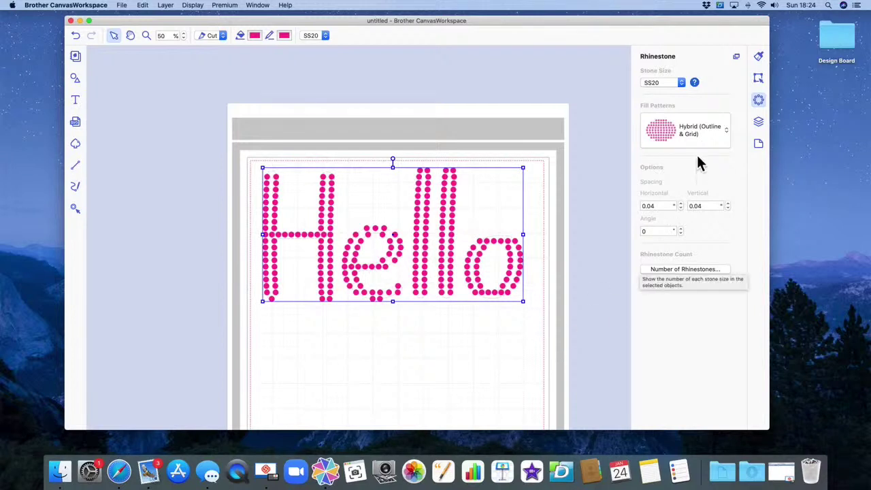
click(694, 134)
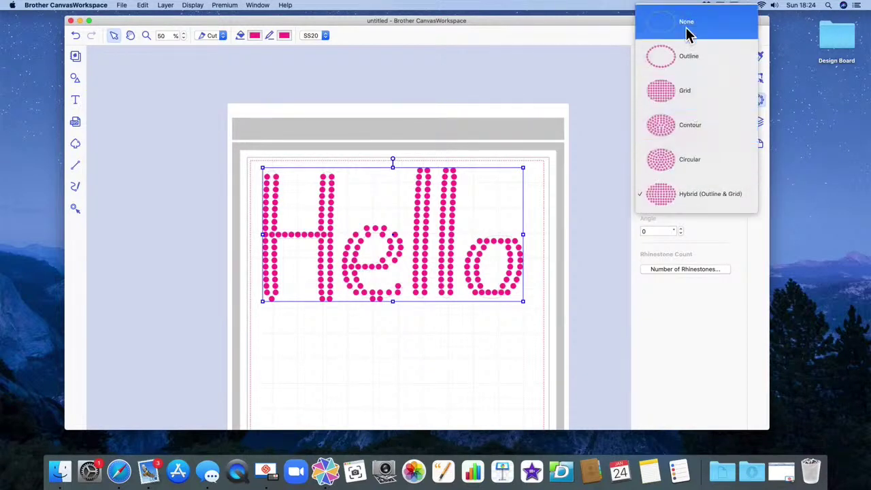
click(678, 30)
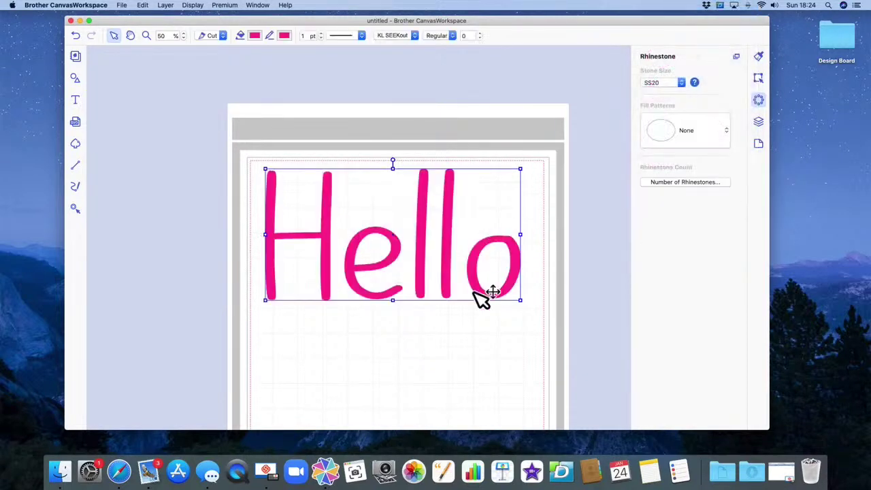
Remove the fill color from the Hello text so only its pink outline remains, and deselect it.
double_click(458, 249)
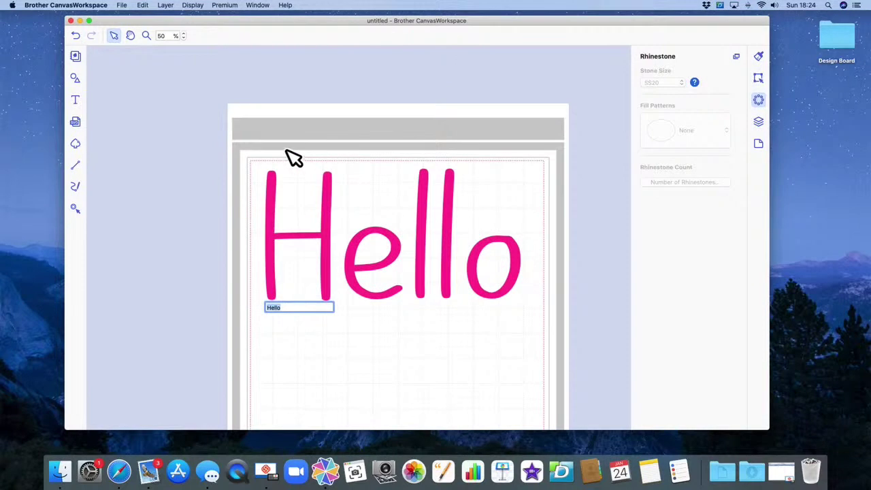
click(334, 186)
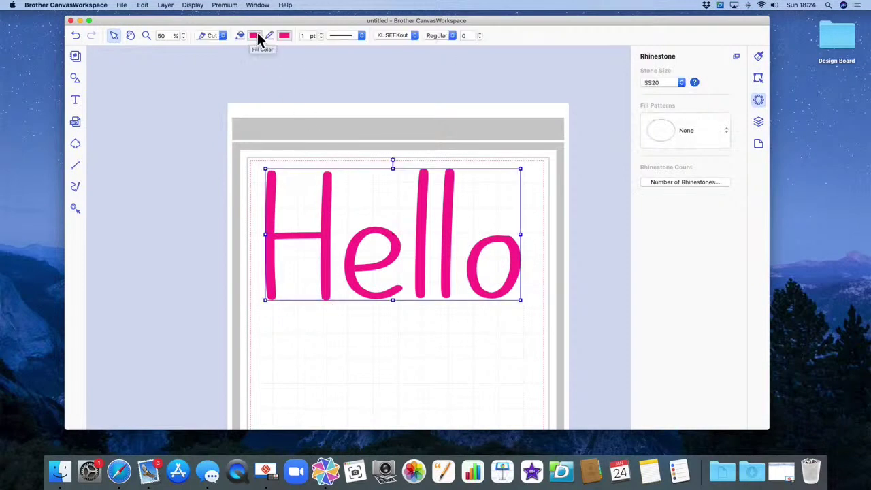
click(256, 35)
drag(660, 212, 593, 215)
click(591, 56)
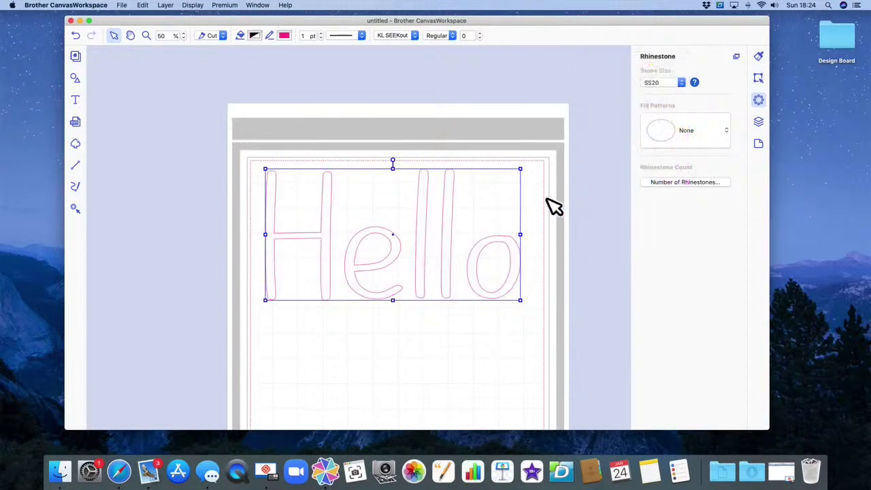
click(487, 341)
Convert the outlined Hello text to shapes and deselect it.
click(486, 252)
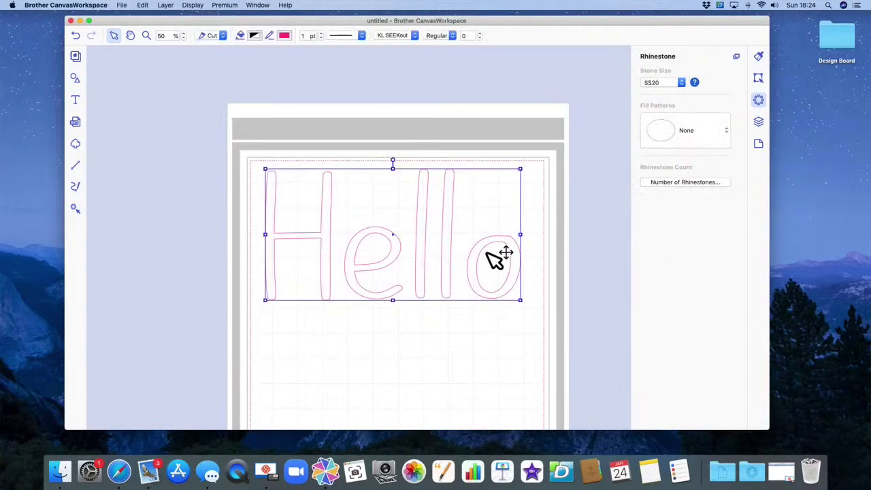
right_click(486, 247)
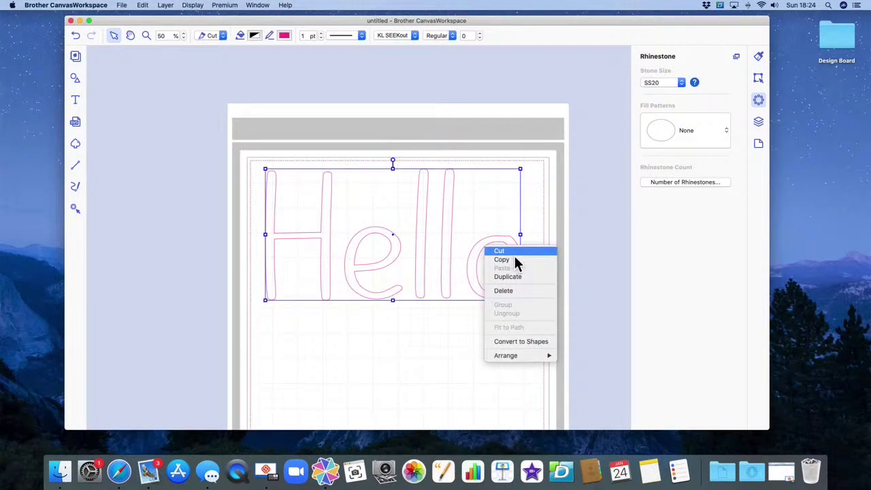
click(373, 332)
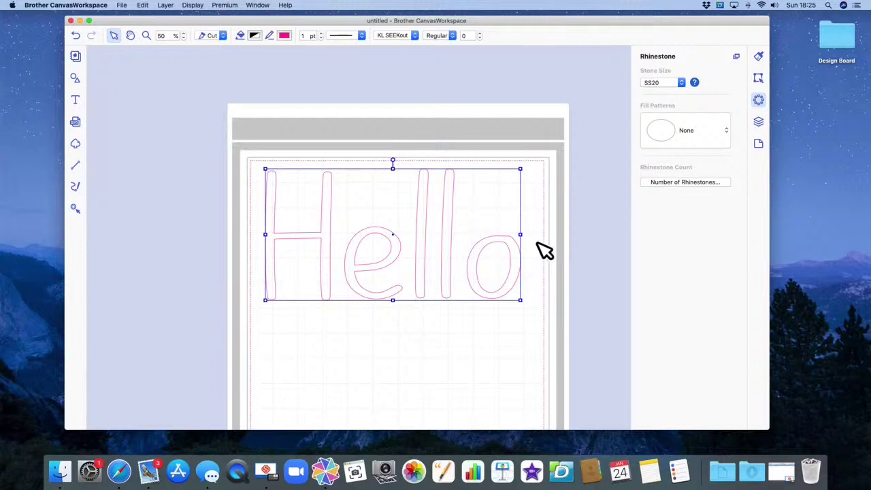
right_click(485, 253)
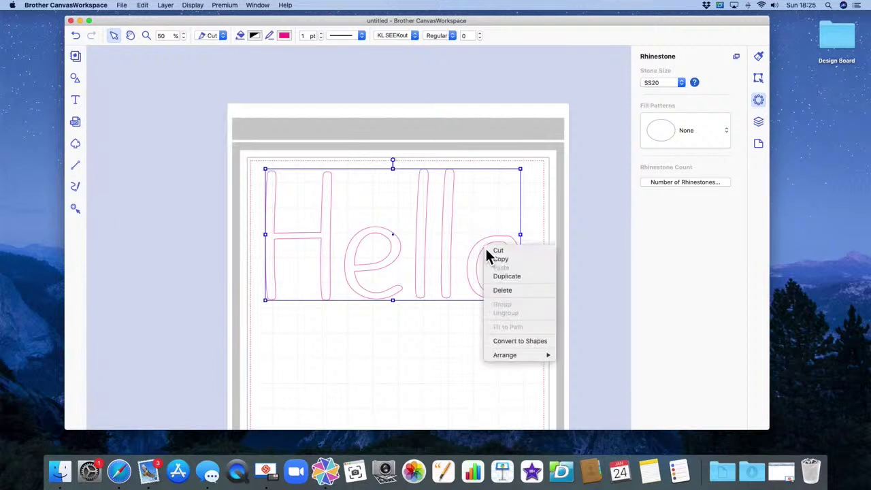
click(539, 232)
click(760, 79)
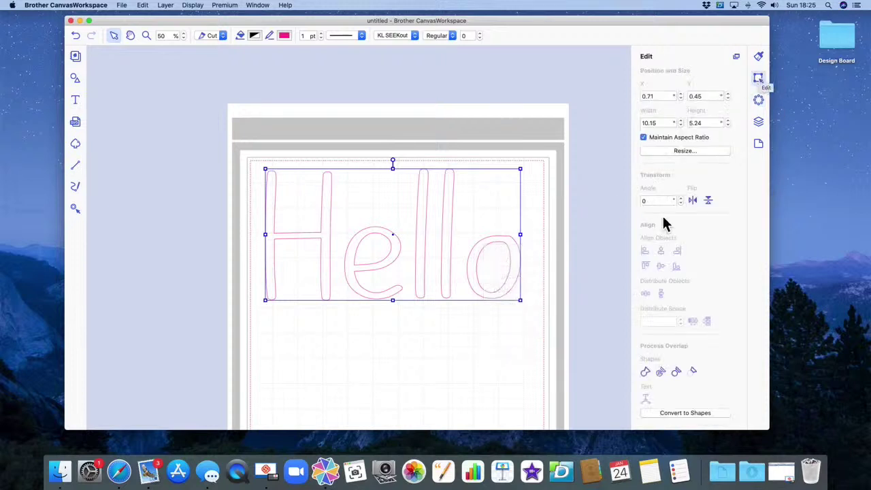
scroll(632, 266, down, 10)
scroll(523, 226, up, 10)
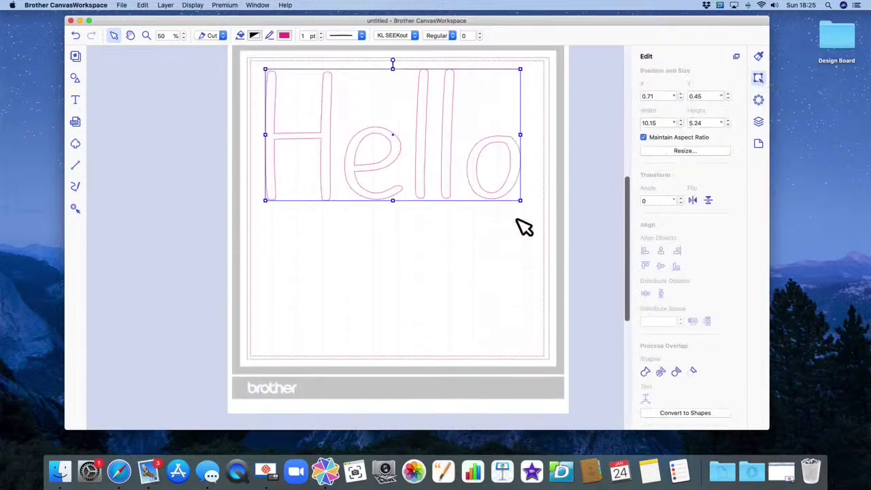
scroll(677, 267, down, 1)
scroll(676, 266, down, 3)
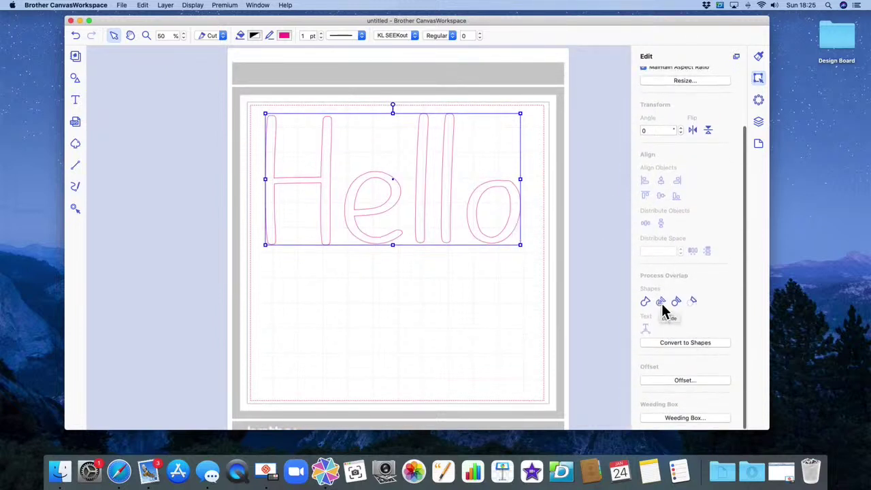
click(681, 342)
click(431, 331)
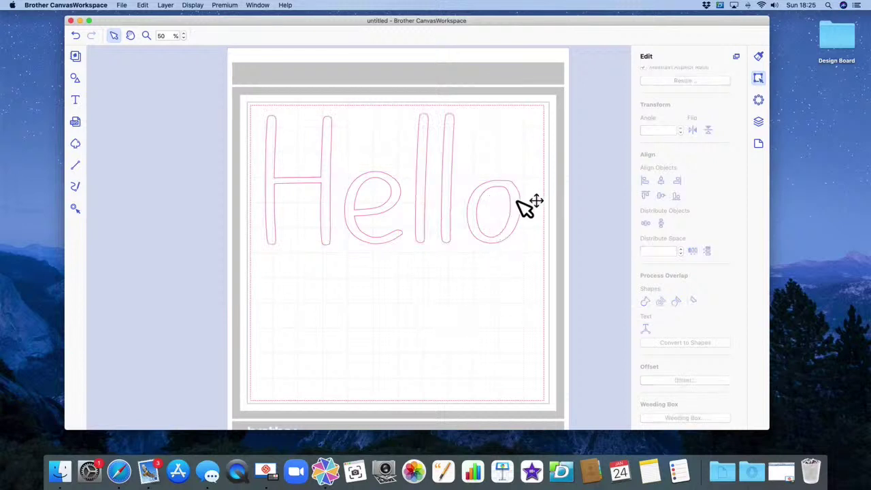
Select individual letters of the converted Hello, such as the o, to check whether they are separate shapes.
click(519, 206)
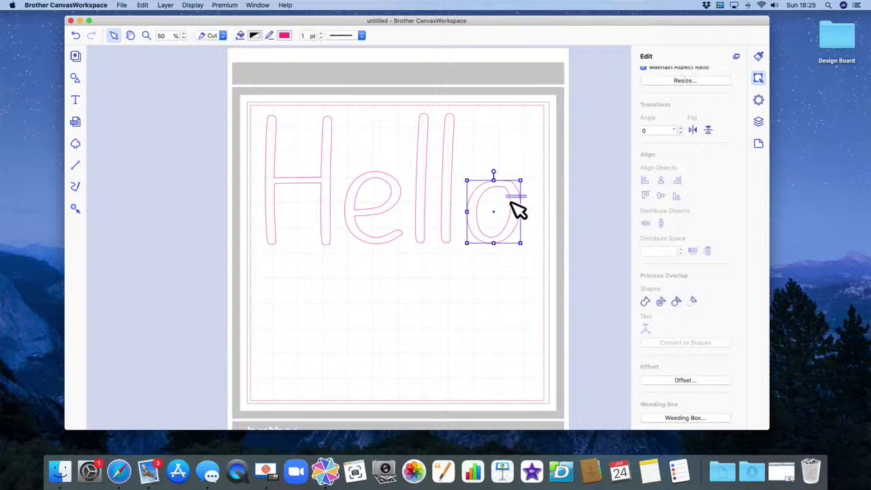
click(548, 210)
click(497, 192)
click(549, 199)
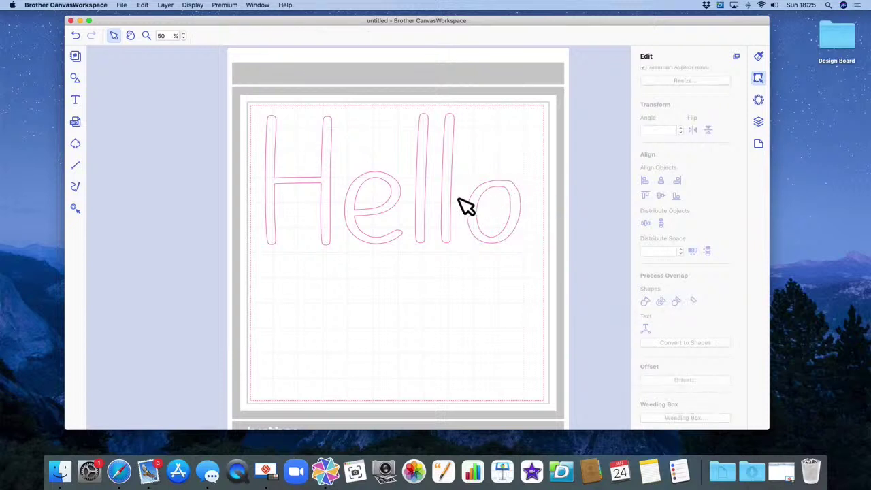
click(451, 198)
click(395, 194)
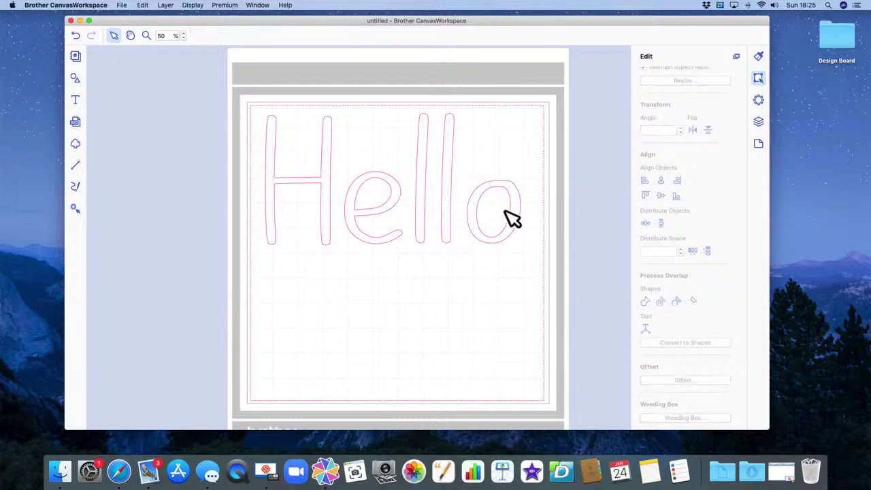
click(507, 252)
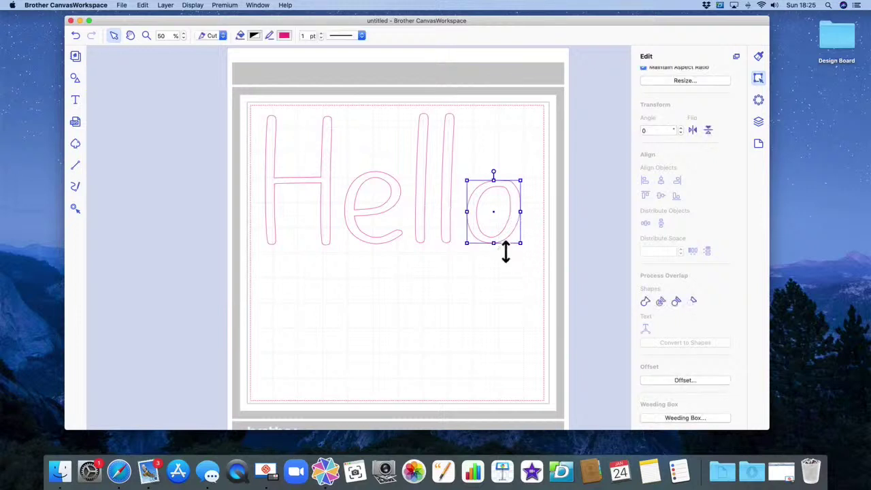
Apply the Outline rhinestone fill pattern to the letter o alone and deselect it.
click(548, 265)
drag(541, 258, 479, 185)
click(757, 100)
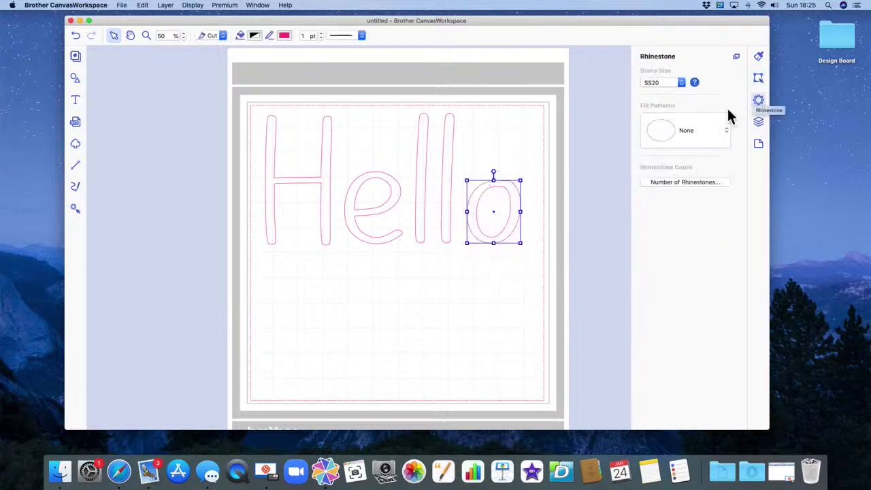
click(689, 130)
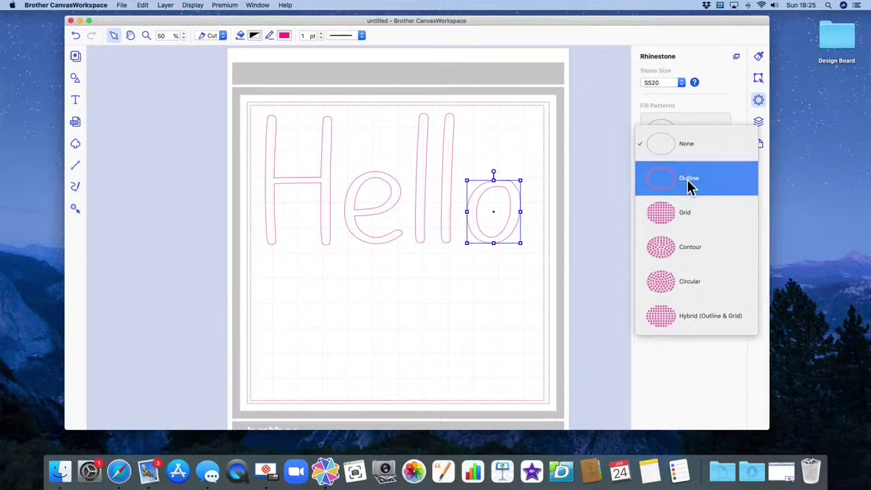
click(688, 179)
click(581, 183)
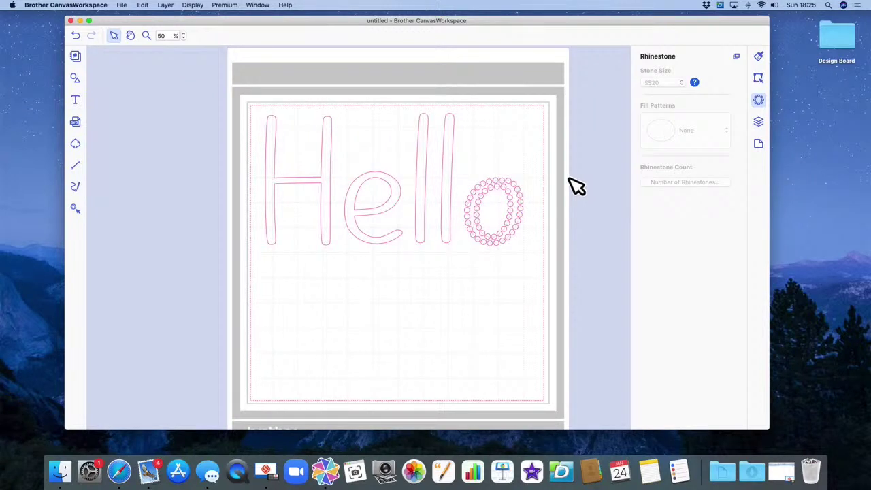
Fill the letter H alone with the Strawberry color, keeping the other letters unfilled.
click(330, 161)
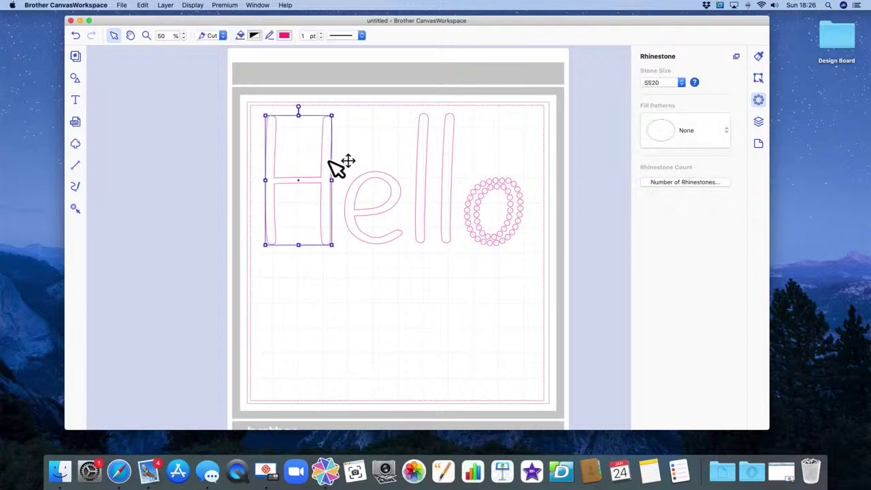
click(256, 35)
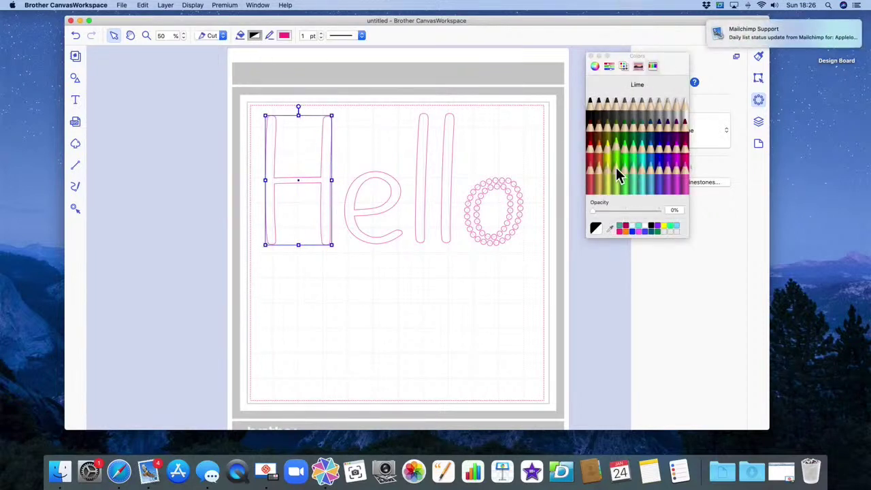
click(683, 144)
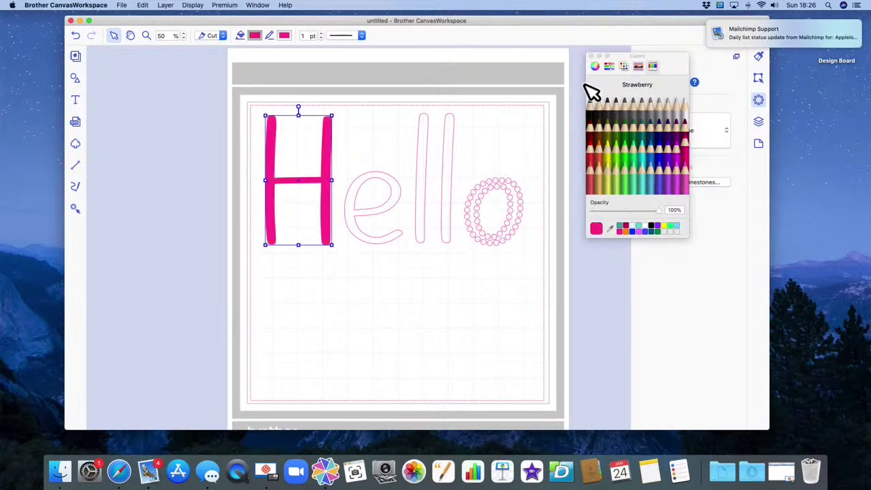
click(591, 56)
click(326, 292)
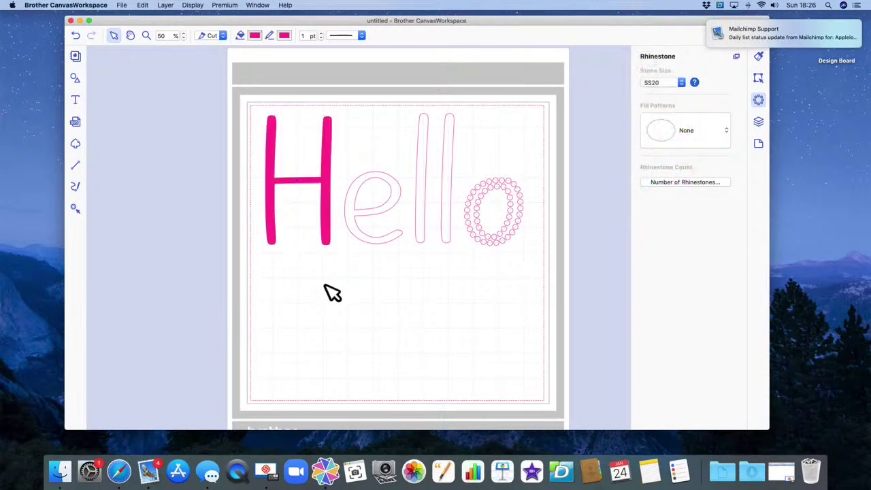
click(330, 233)
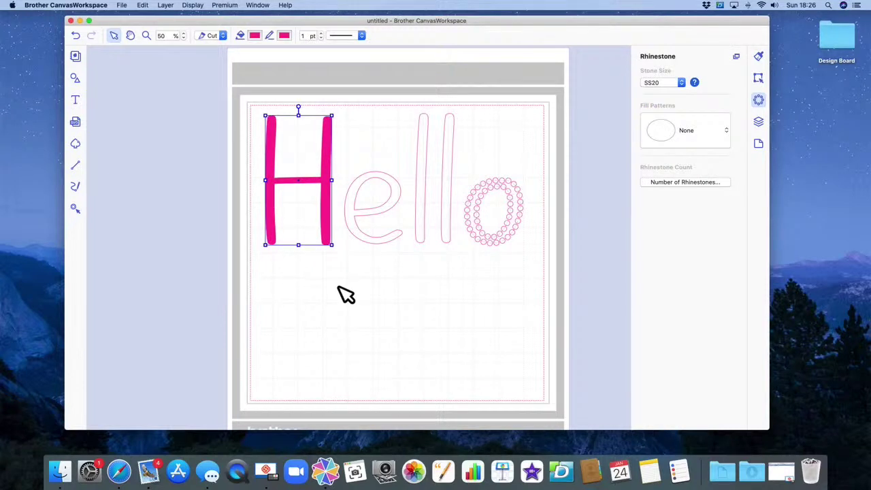
Select all the Hello letter shapes on the mat and delete them.
click(757, 80)
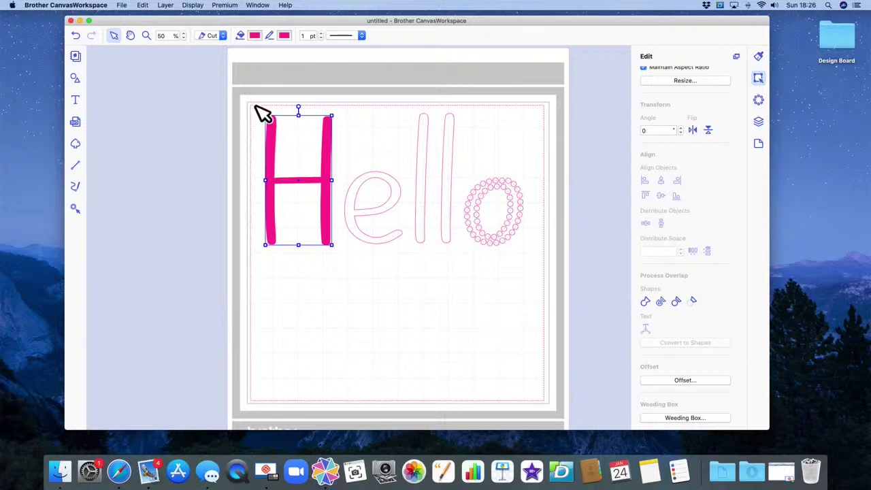
drag(250, 100, 573, 302)
key(Delete)
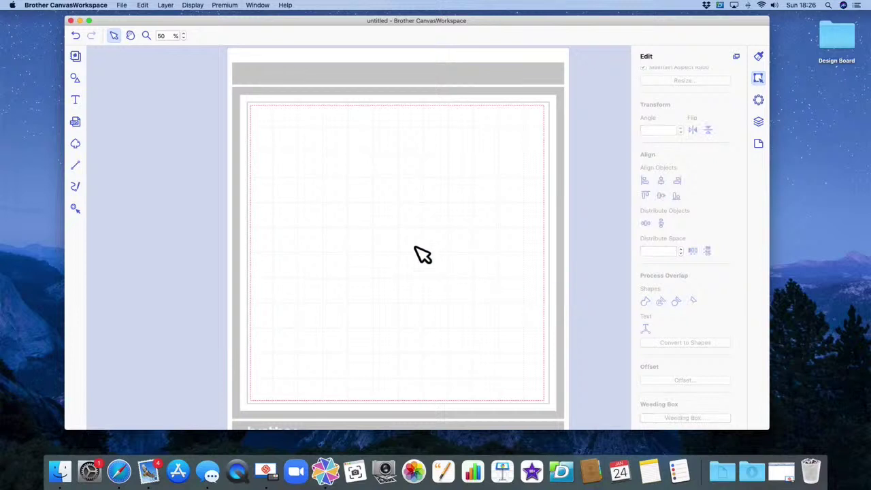
Add new text reading Hello, enlarge it and position it in the upper part of the mat.
click(76, 100)
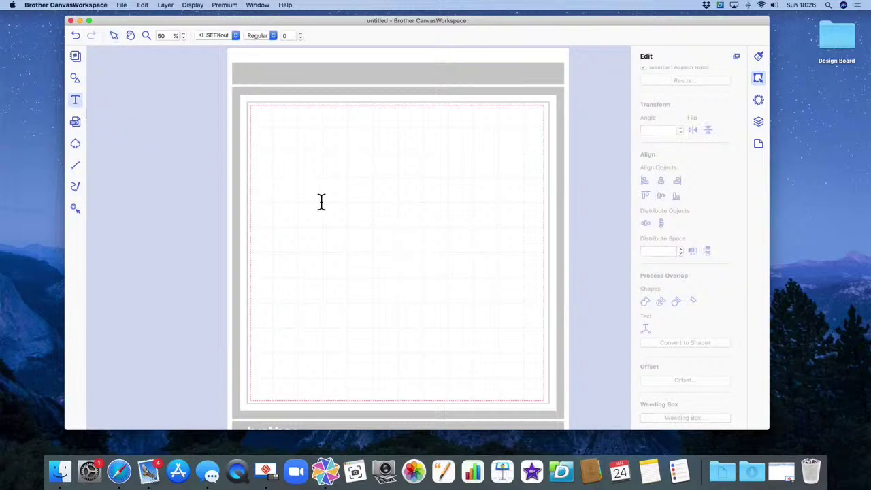
click(320, 201)
text(Hello)
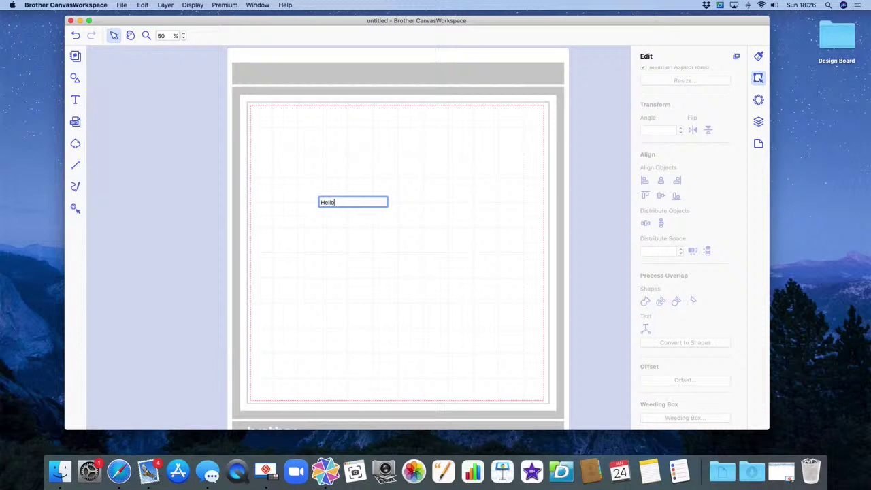
key(Escape)
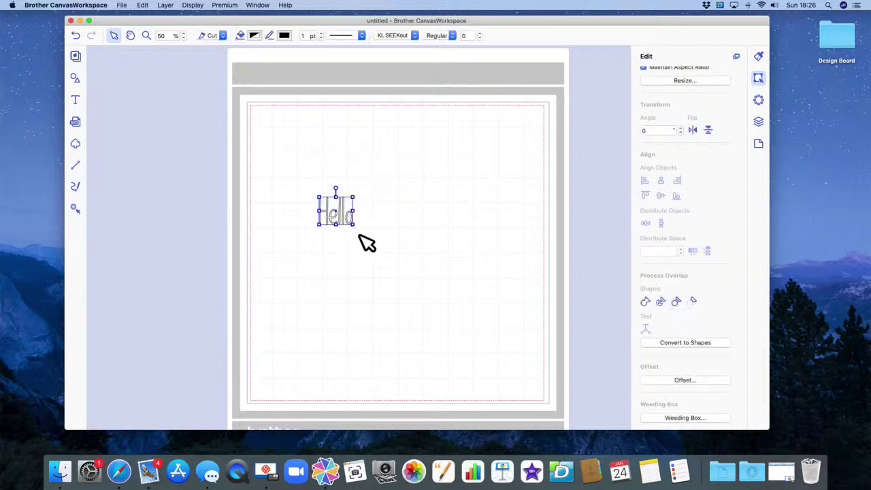
drag(354, 225, 521, 272)
drag(451, 304, 419, 238)
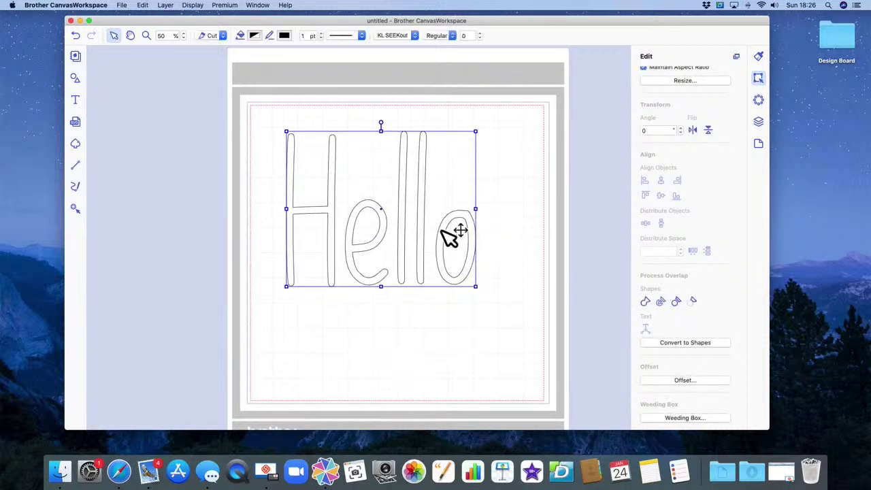
Change the Hello text's font to Impact.
click(414, 36)
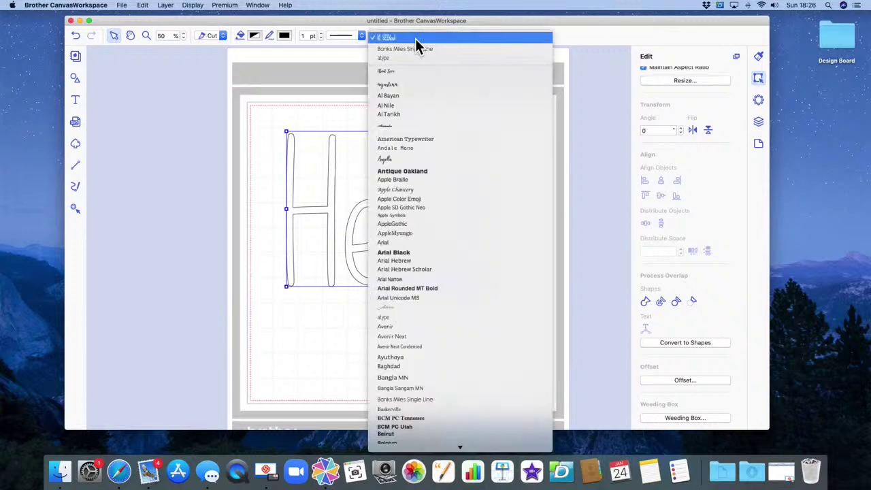
scroll(421, 128, down, 20)
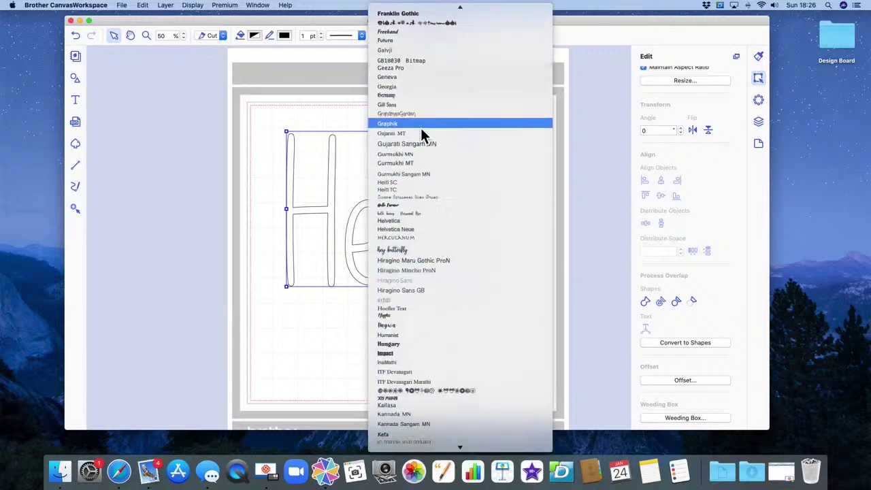
scroll(421, 127, down, 3)
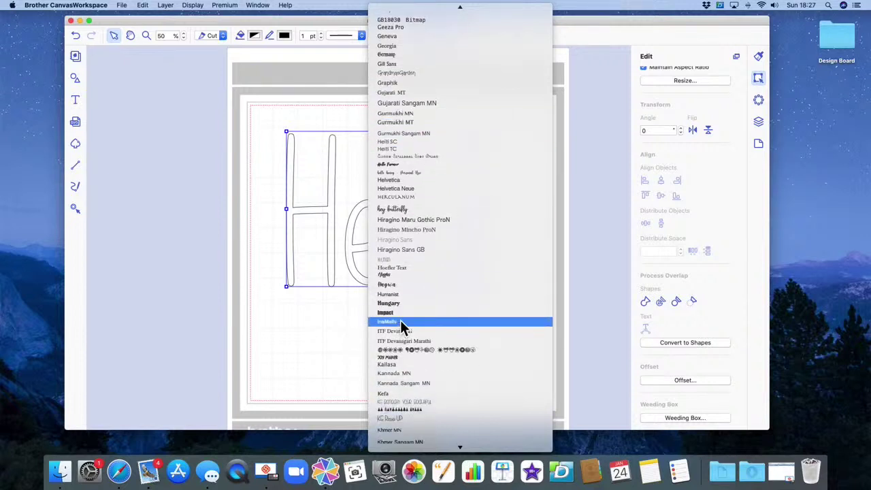
click(403, 315)
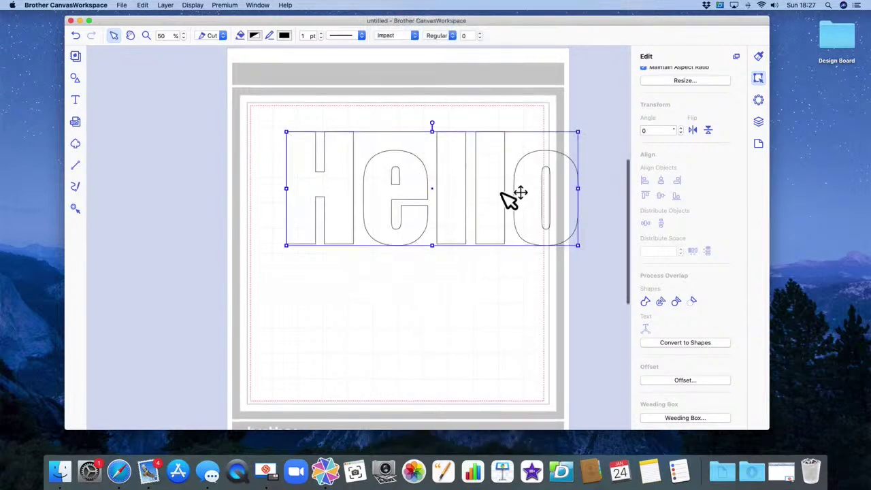
Move the Impact Hello and scale it down slightly so it fits within the mat's cutting area.
drag(511, 195, 476, 194)
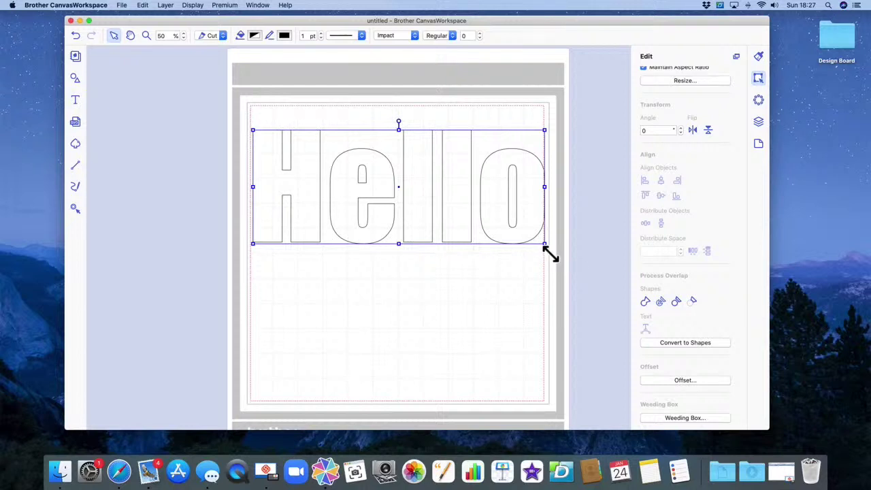
drag(549, 250, 531, 245)
key(Right)
key(Right)
key(Right)
key(Right)
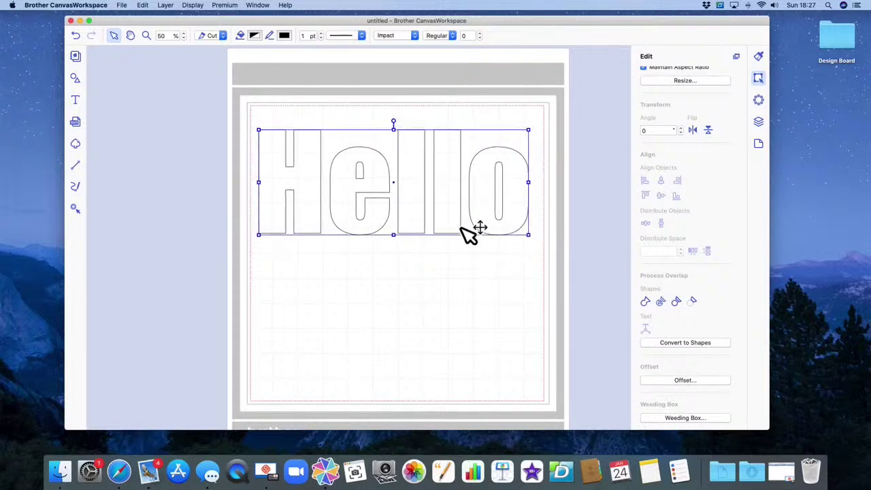
Fill the Hello text with the Strawberry color.
click(256, 37)
click(688, 160)
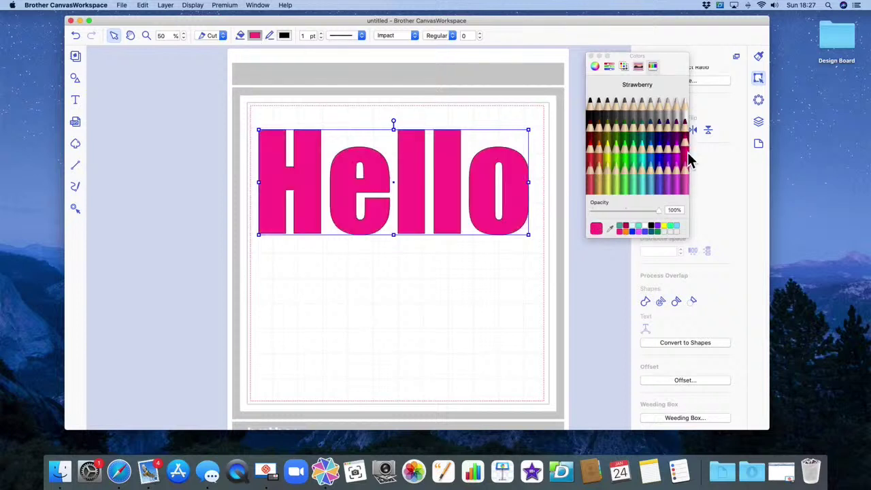
click(590, 56)
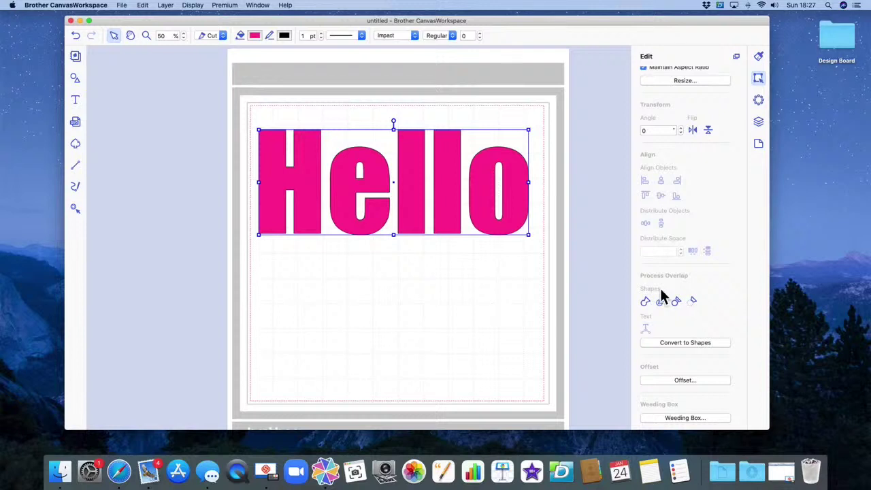
Try the Grid and Outline rhinestone fill patterns on the pink Hello, and deselect it.
click(758, 102)
click(709, 132)
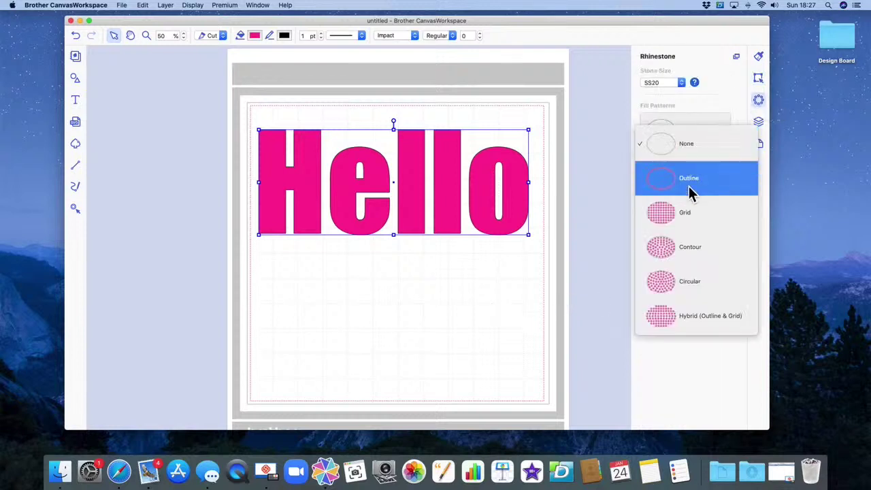
click(667, 214)
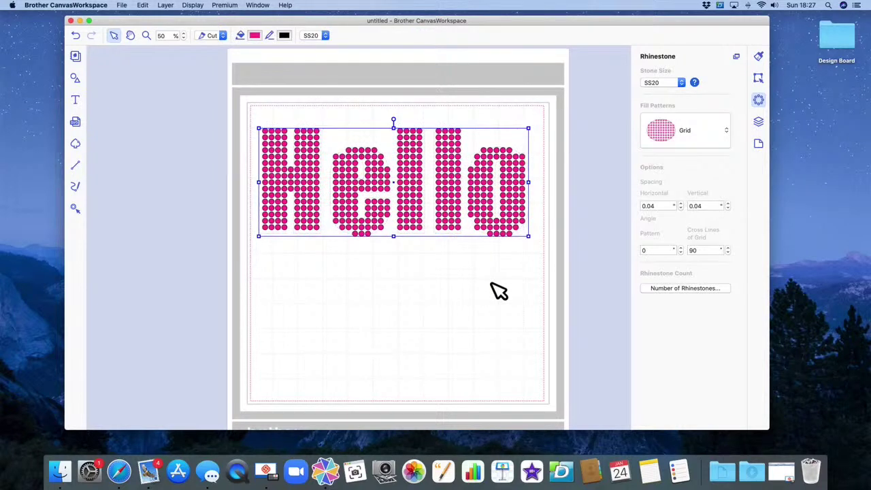
click(689, 140)
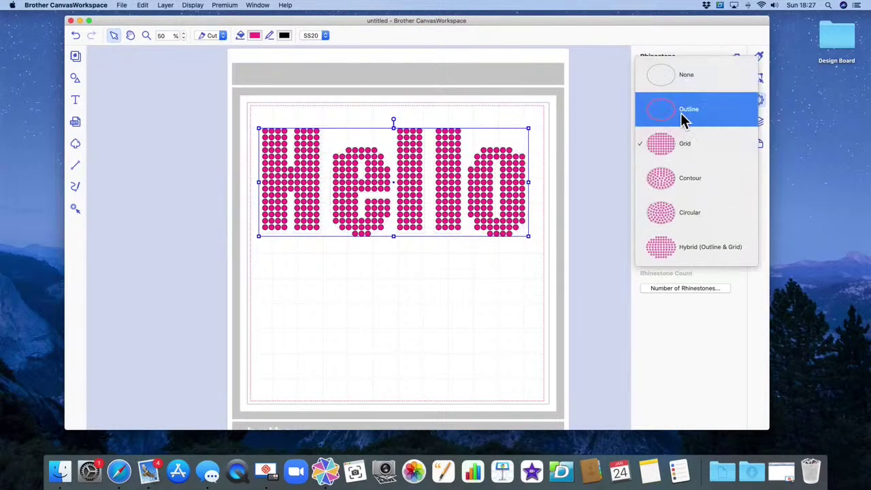
click(680, 117)
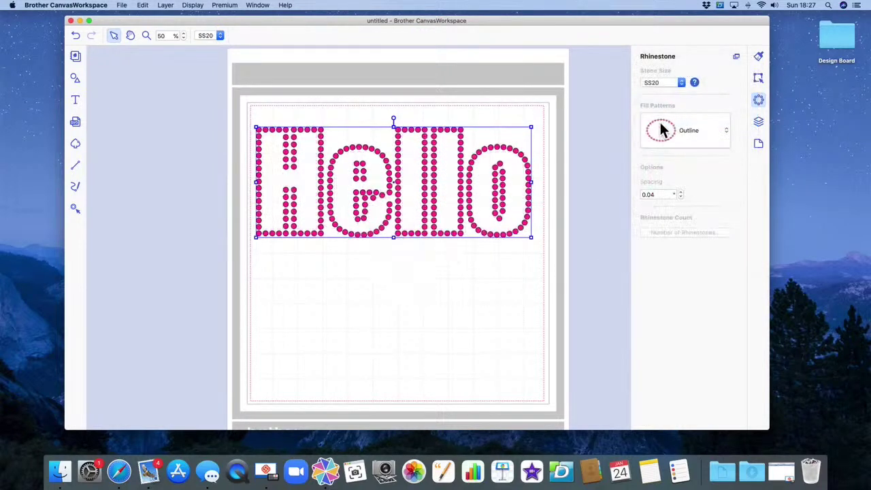
click(482, 317)
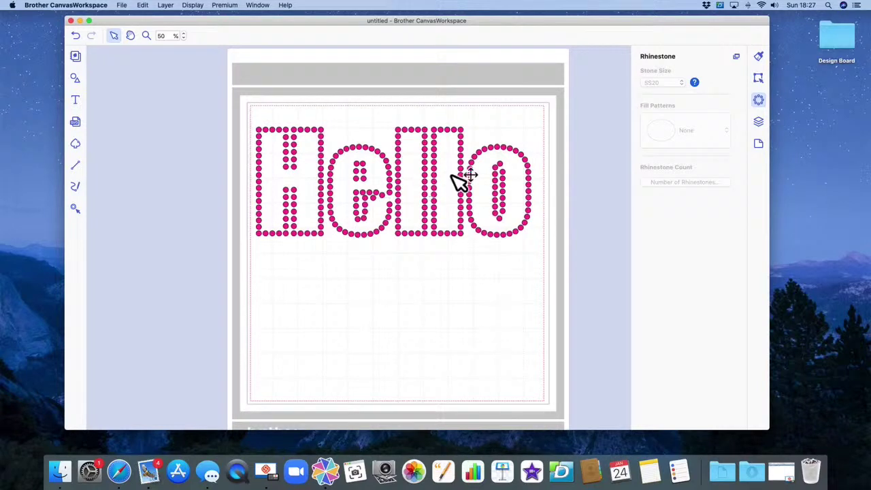
Return the Hello to the None fill pattern and hide its black outline by setting the line color's opacity to 0%.
click(500, 161)
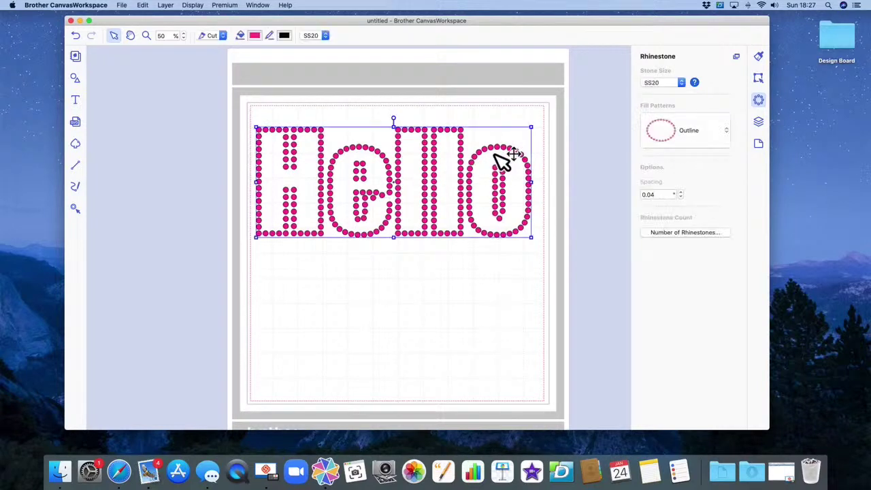
click(712, 136)
click(687, 120)
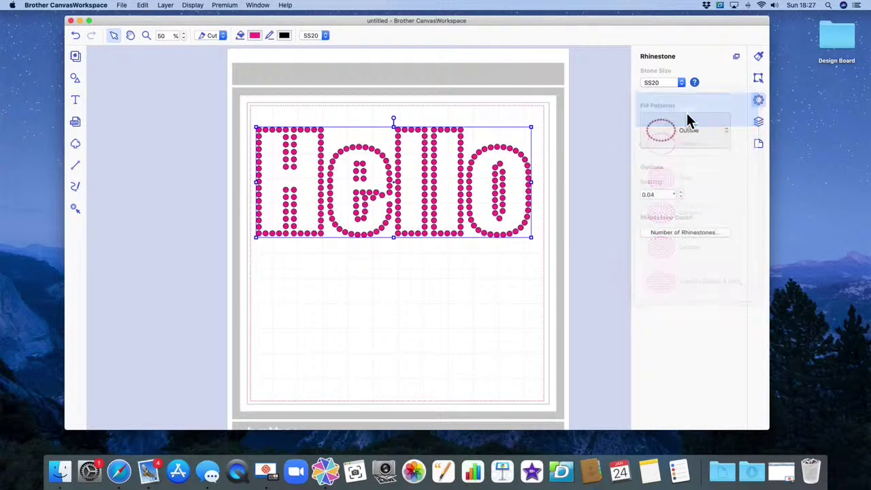
click(286, 37)
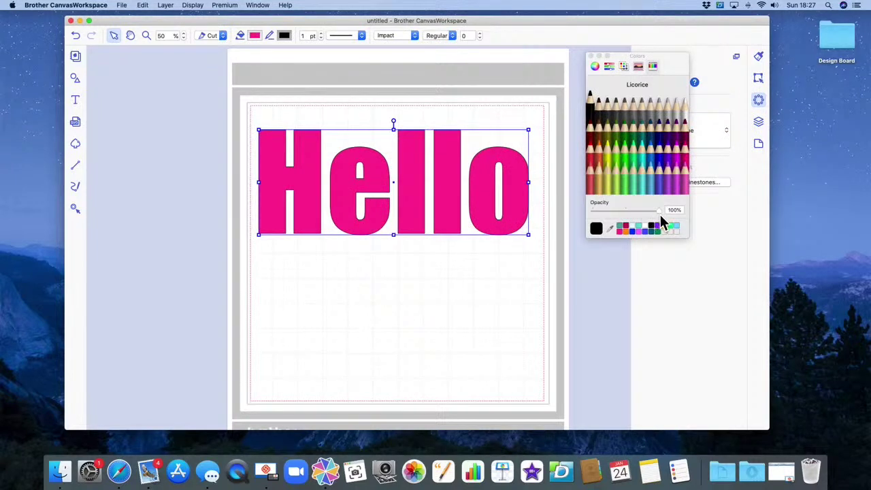
drag(660, 215, 589, 219)
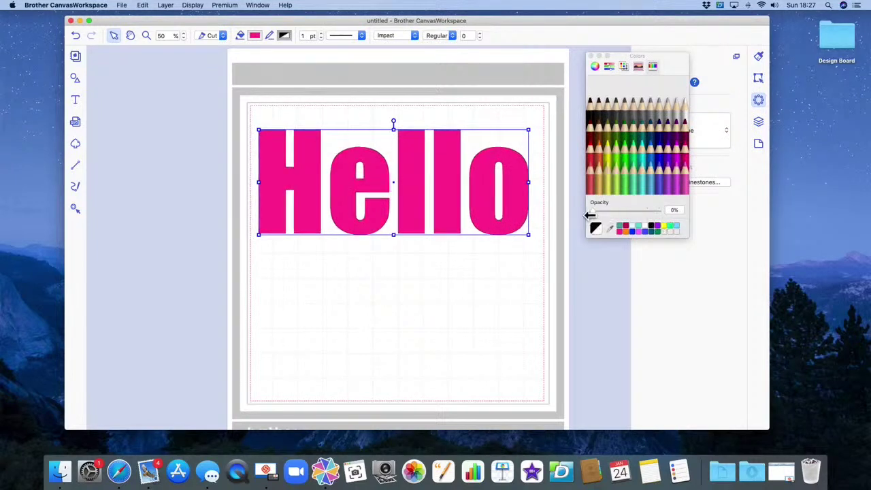
click(591, 56)
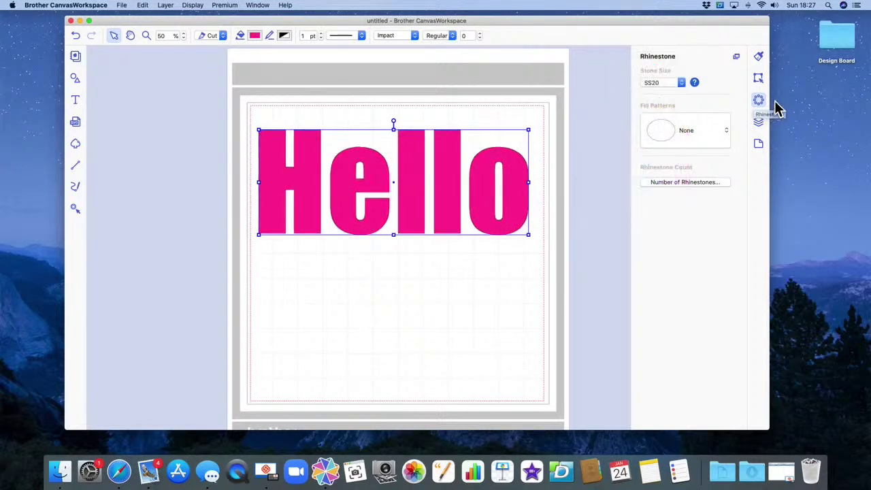
Try the Grid rhinestone pattern on the Hello without its black outline, and return it to None.
click(684, 131)
click(670, 217)
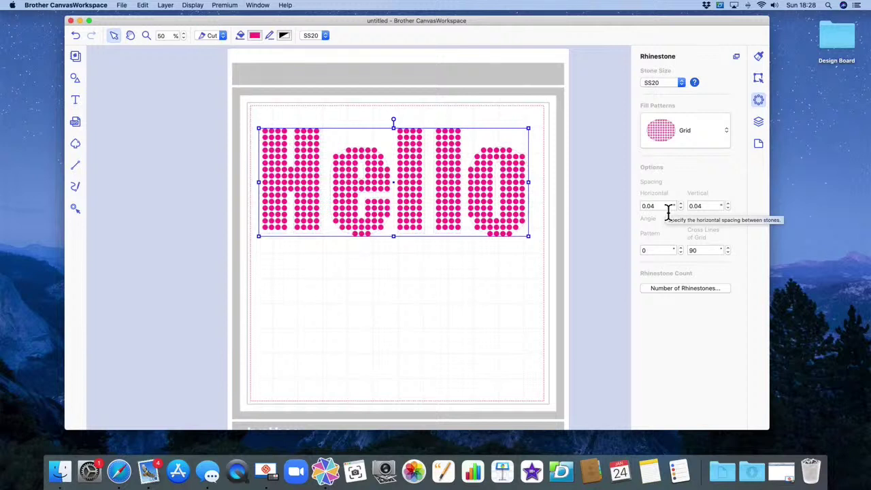
click(698, 140)
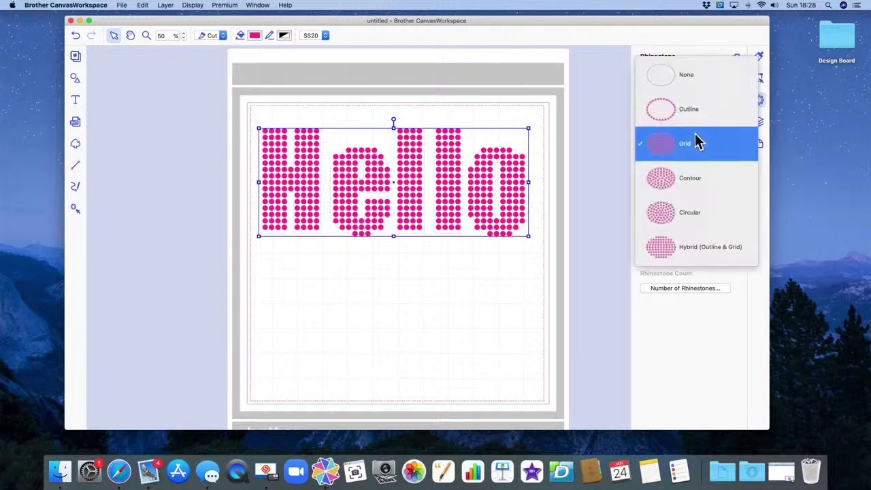
click(687, 82)
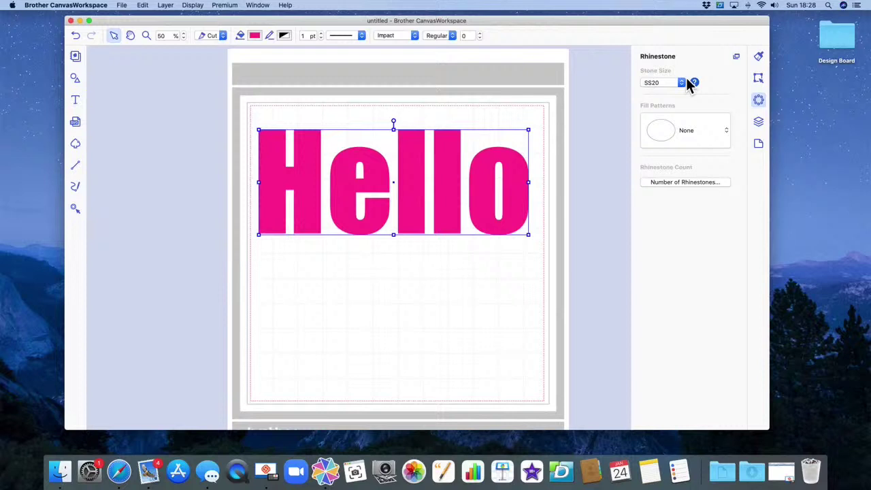
Change the Hello's font to KL SEEKout, check its line color opacity, and center it horizontally on the mat.
click(415, 36)
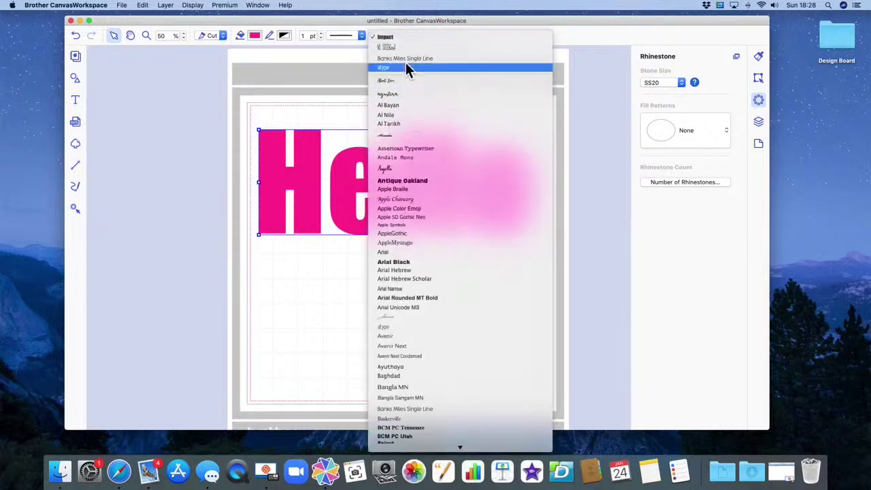
click(396, 48)
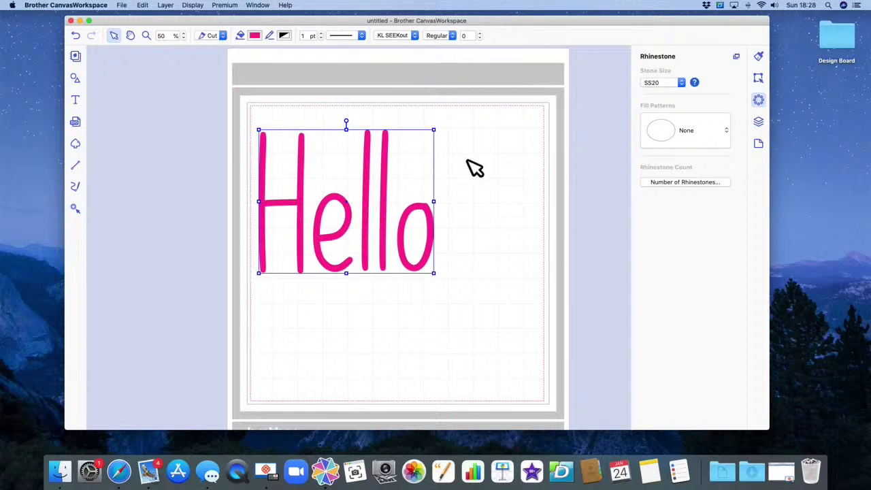
click(285, 36)
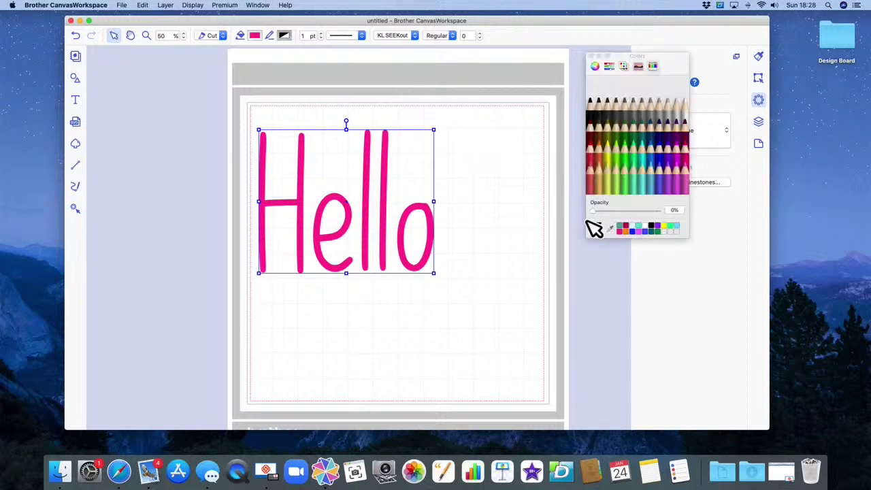
click(590, 57)
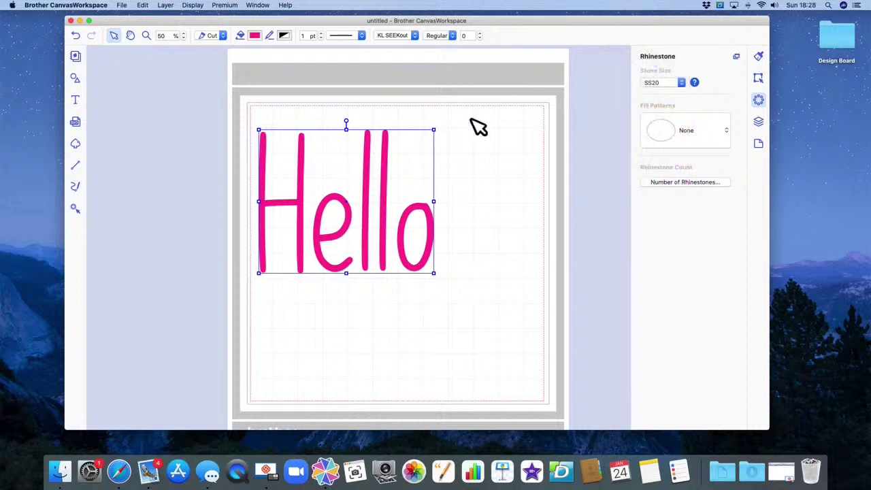
drag(388, 164, 428, 164)
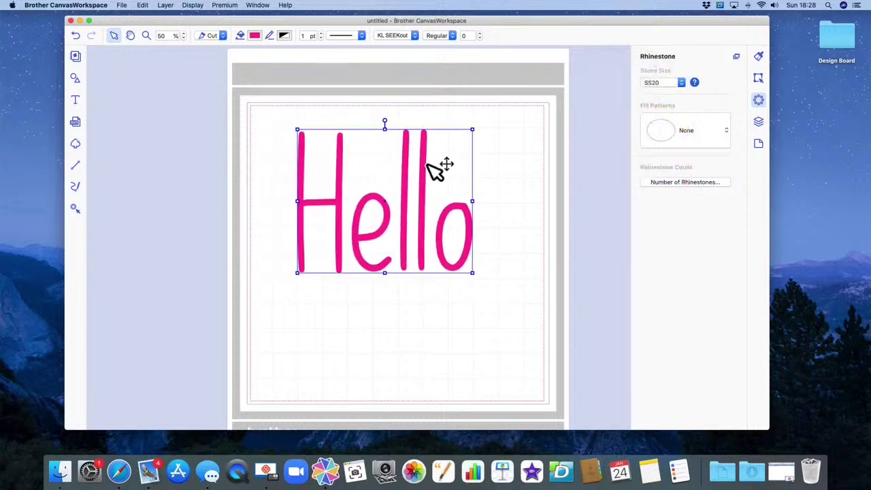
Try the Grid, Contour, Circular and Hybrid (Outline & Grid) rhinestone fill patterns on the KL SEEKout Hello.
click(694, 138)
click(671, 218)
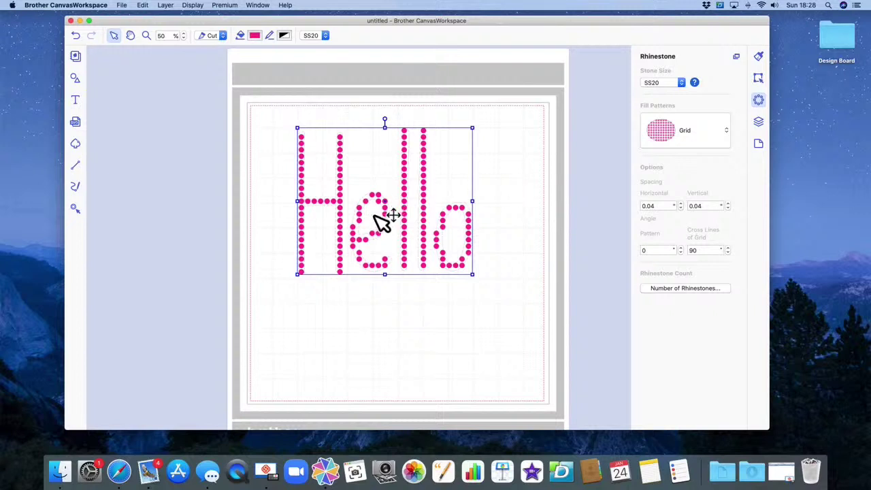
click(689, 138)
click(671, 185)
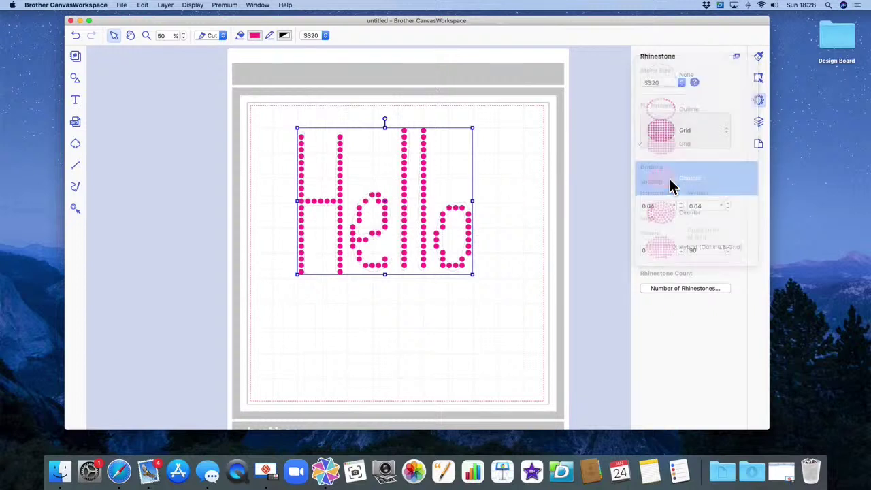
click(670, 138)
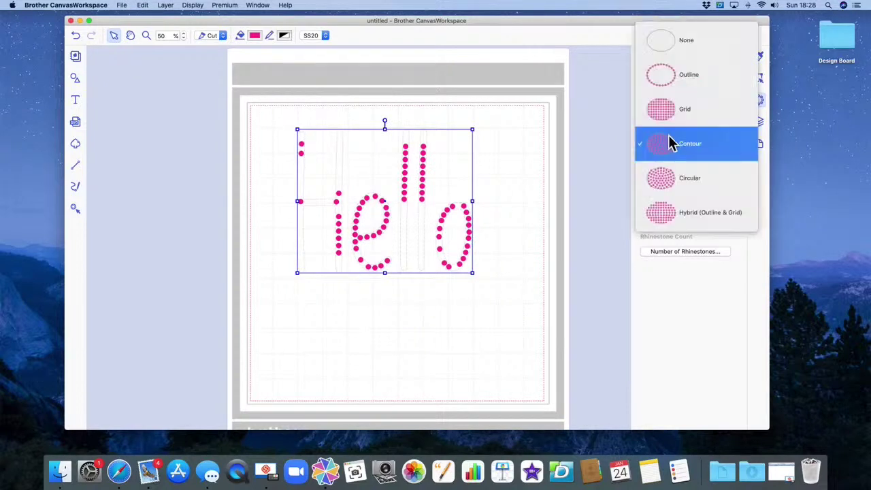
click(670, 180)
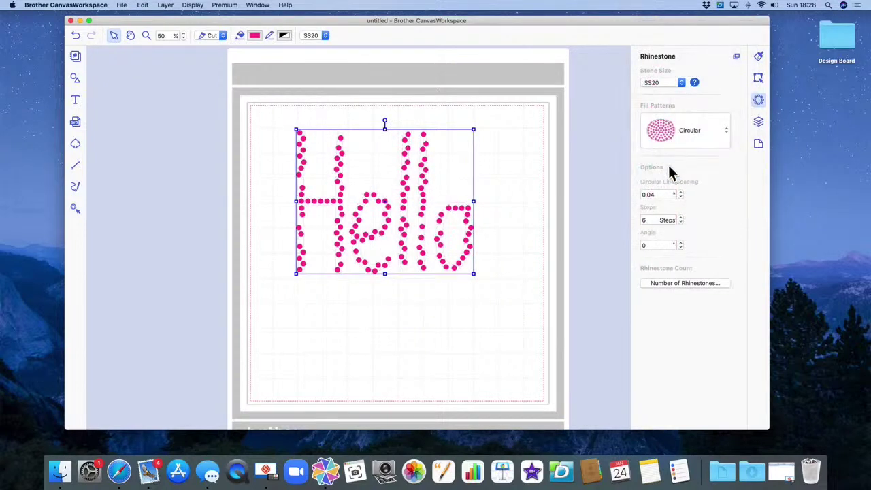
click(666, 140)
click(670, 180)
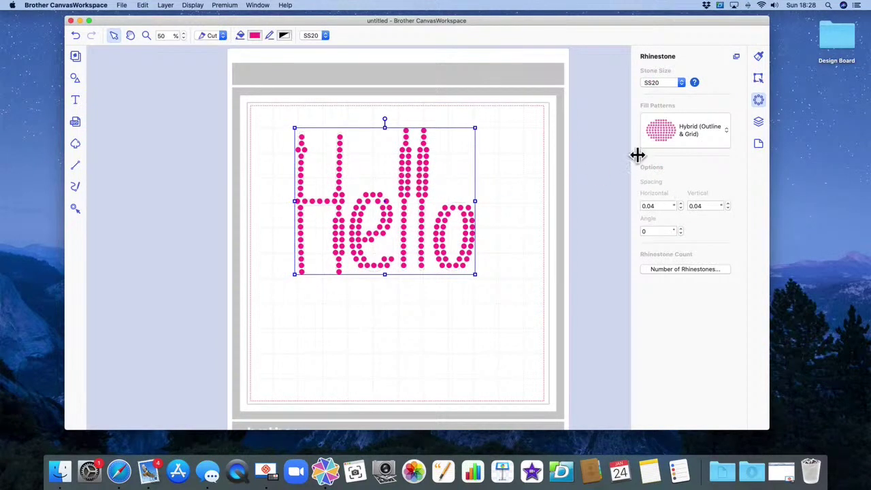
Compare the Grid and Outline rhinestone patterns on the KL SEEKout Hello, and return its fill pattern to None.
click(673, 140)
scroll(672, 140, up, 2)
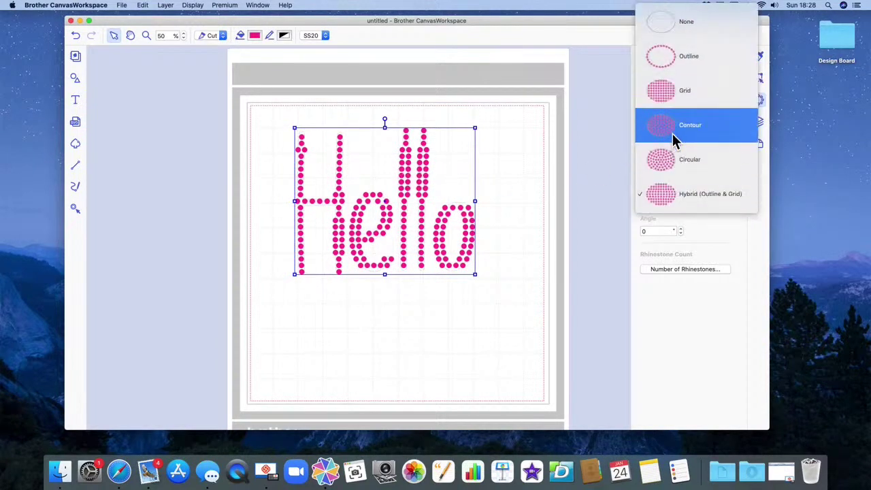
click(669, 94)
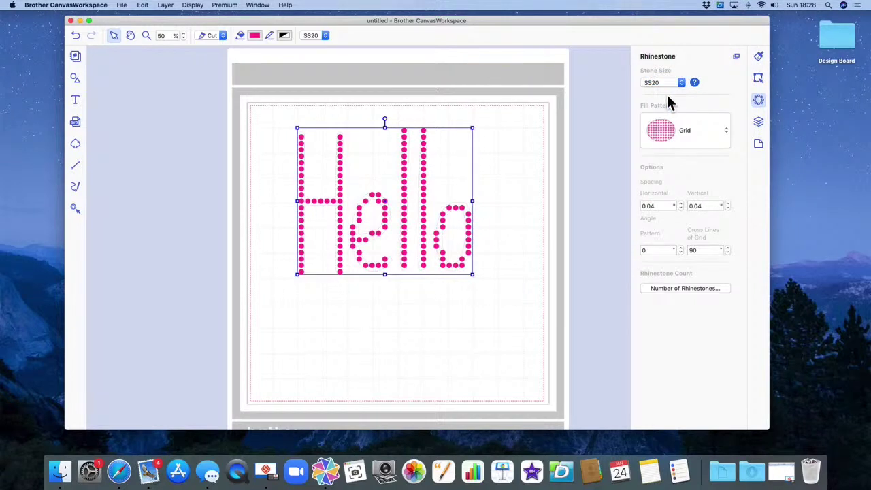
click(670, 130)
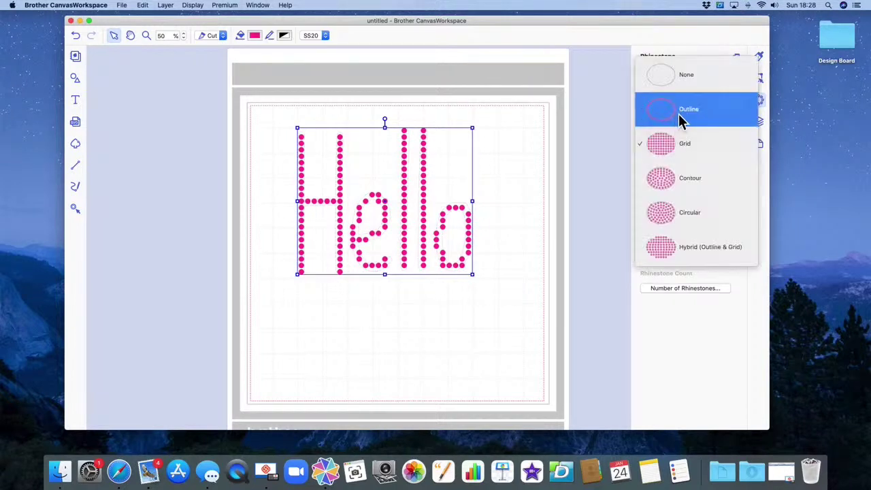
click(677, 113)
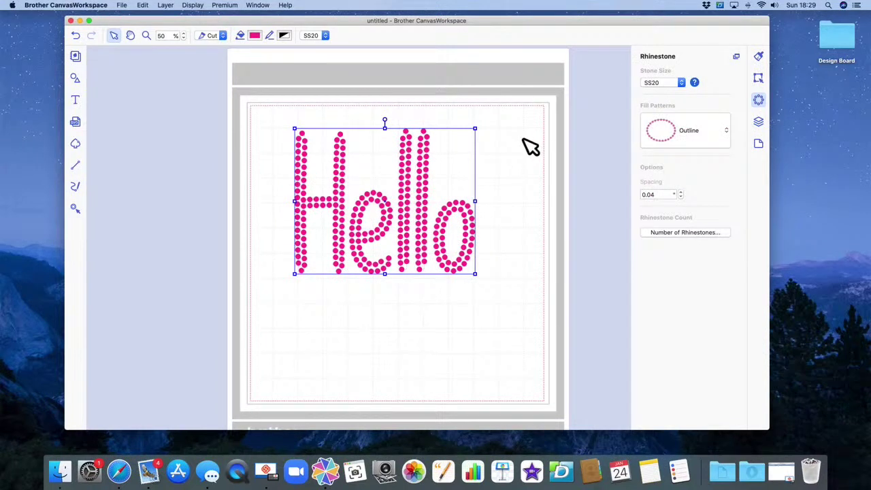
click(676, 145)
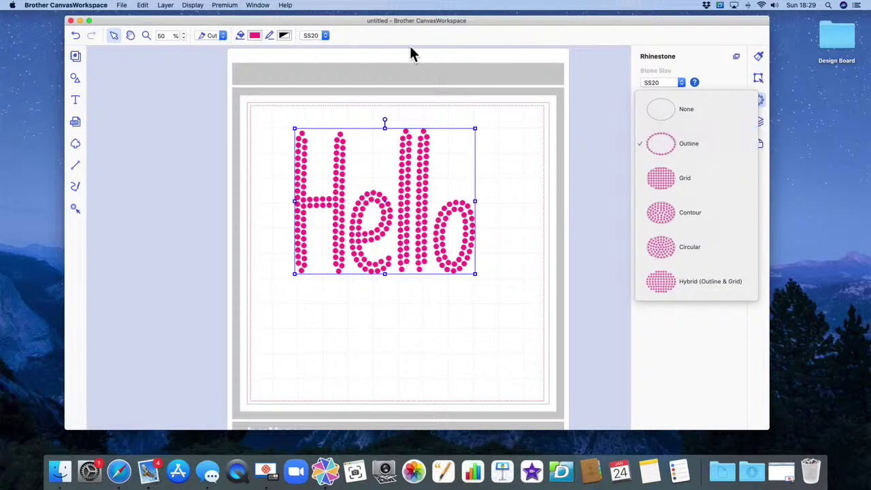
click(684, 111)
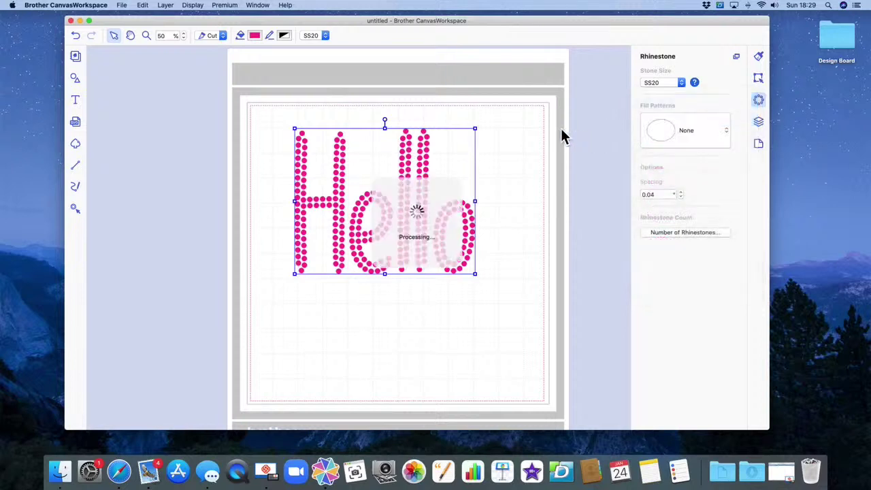
Change the Hello's font to Alessandra, enlarge it, and reposition it in the upper part of the mat.
click(415, 39)
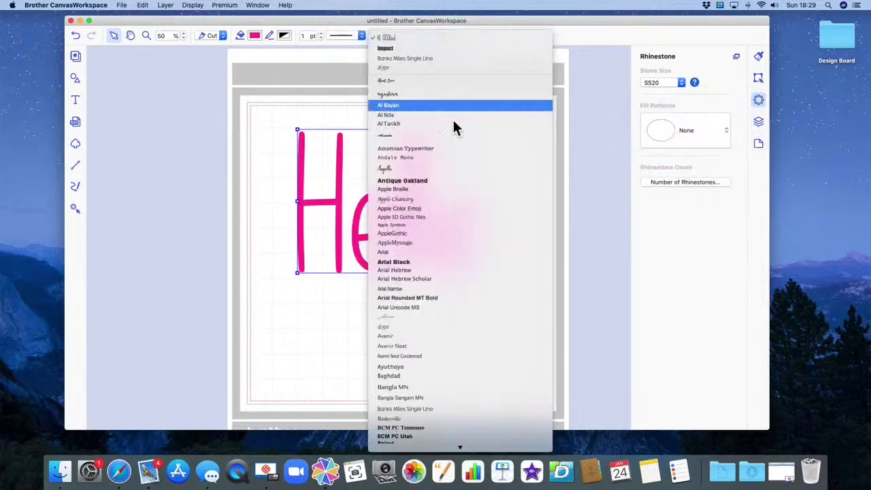
click(389, 139)
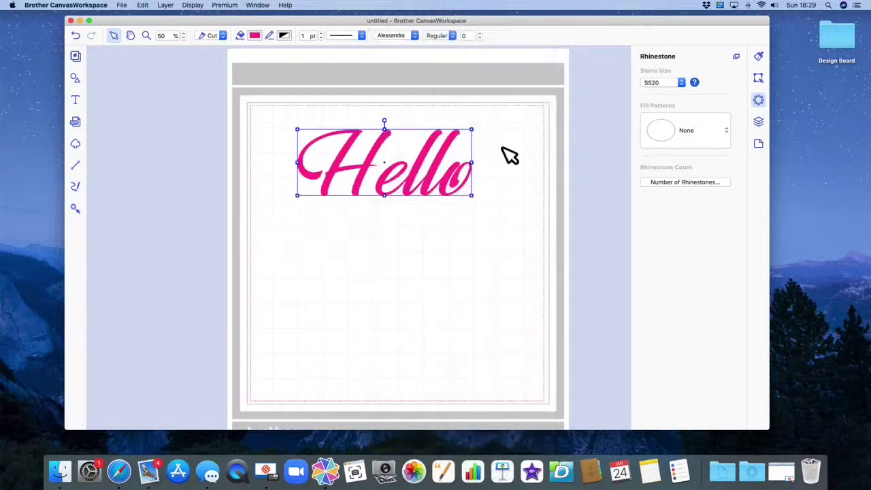
drag(473, 198, 525, 238)
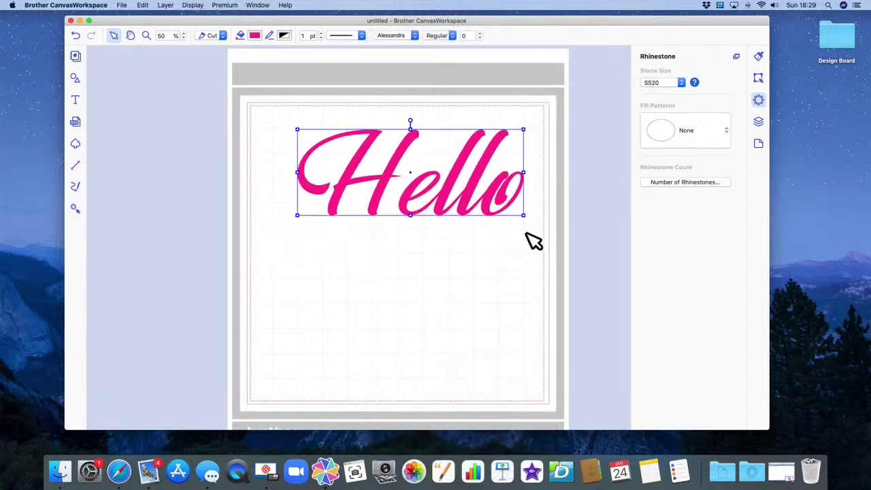
drag(496, 208, 479, 197)
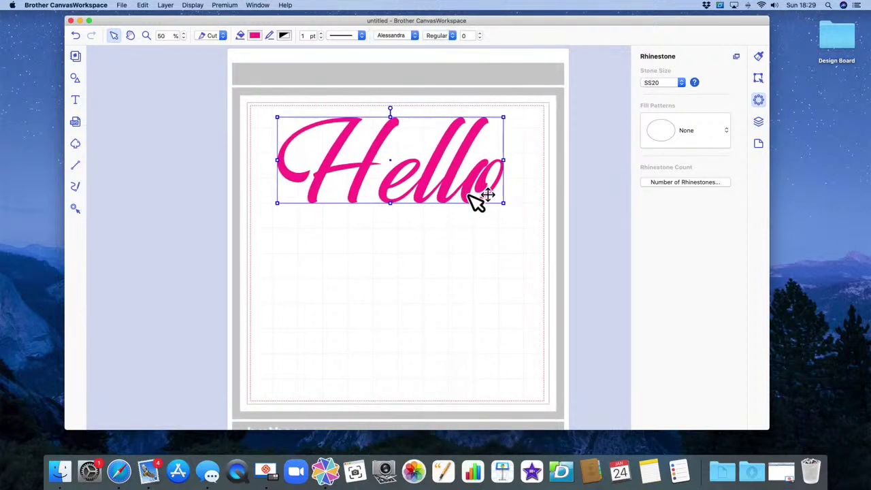
Hide the Hello's pink fill by setting its opacity to 0%, and color its outline Licorice at 100% opacity.
click(255, 35)
drag(658, 212, 589, 216)
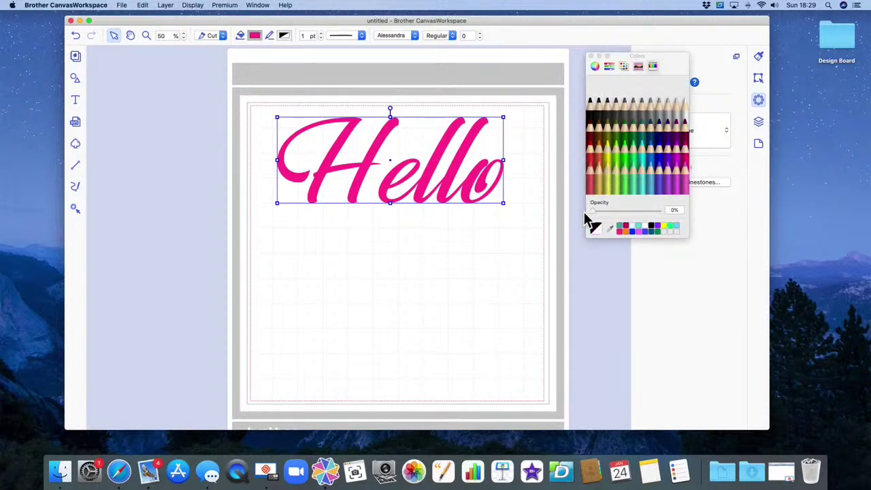
click(591, 56)
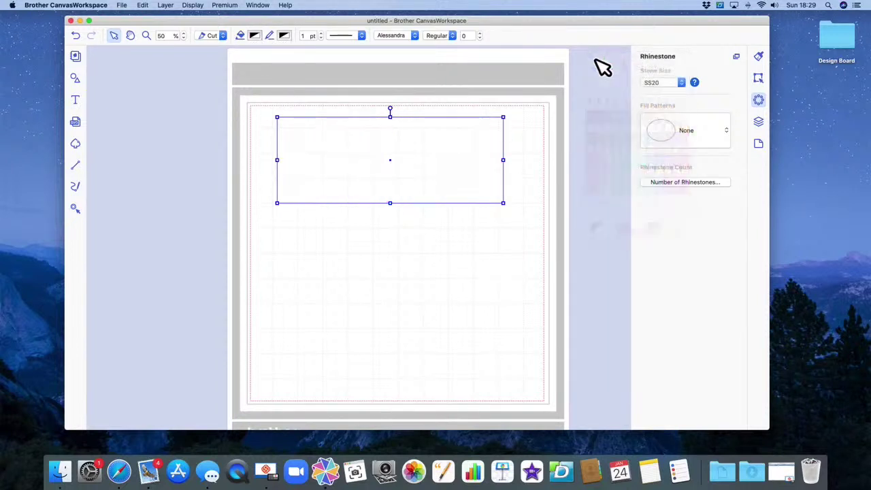
click(284, 36)
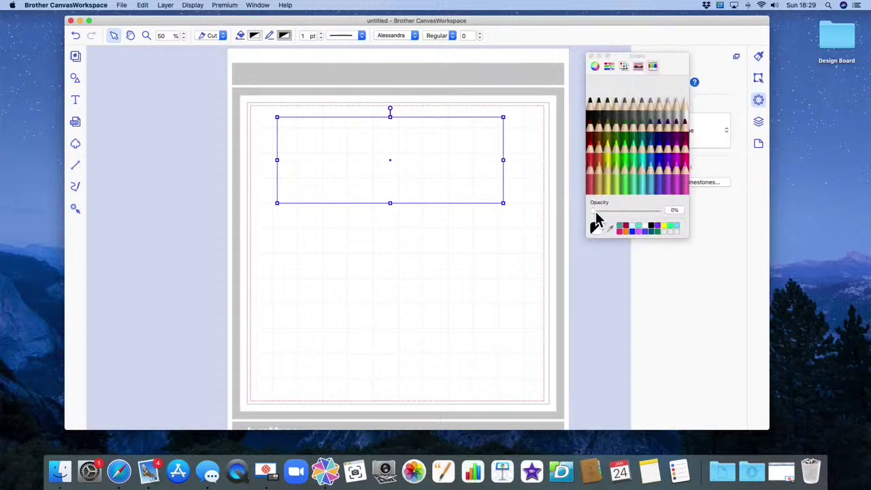
click(653, 225)
click(476, 300)
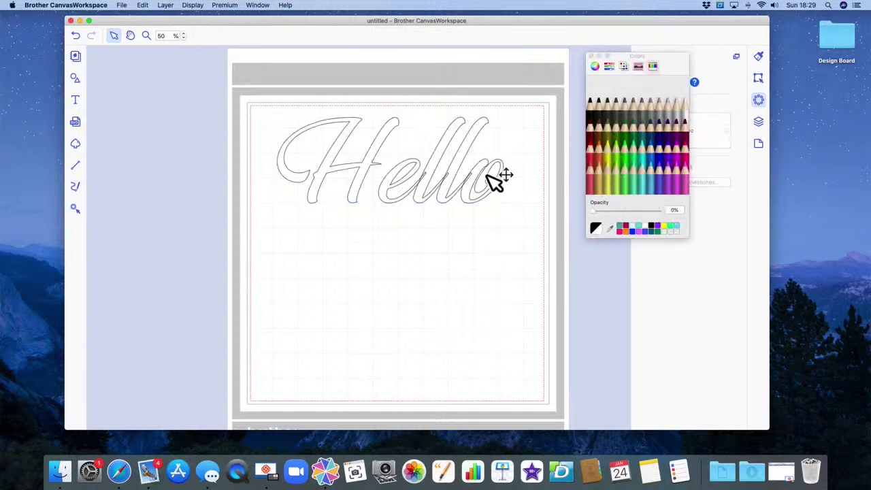
drag(263, 114, 553, 211)
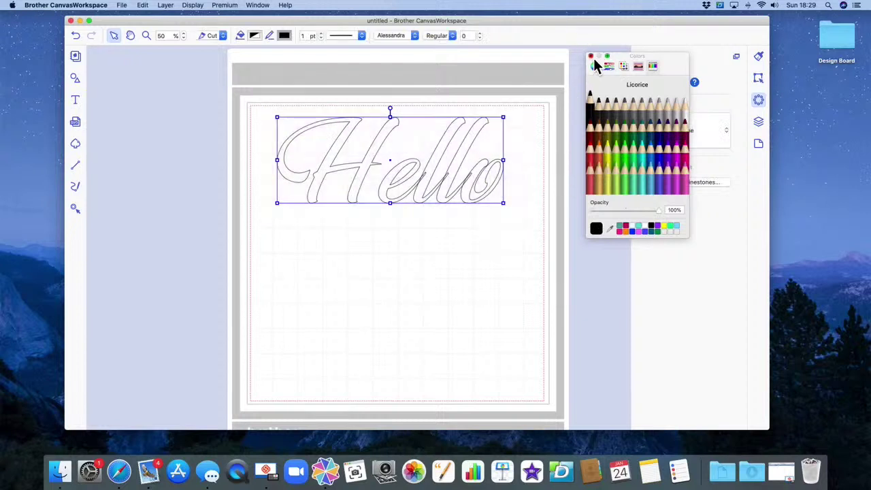
click(590, 56)
Change the outlined Hello's font to Astina.
click(415, 37)
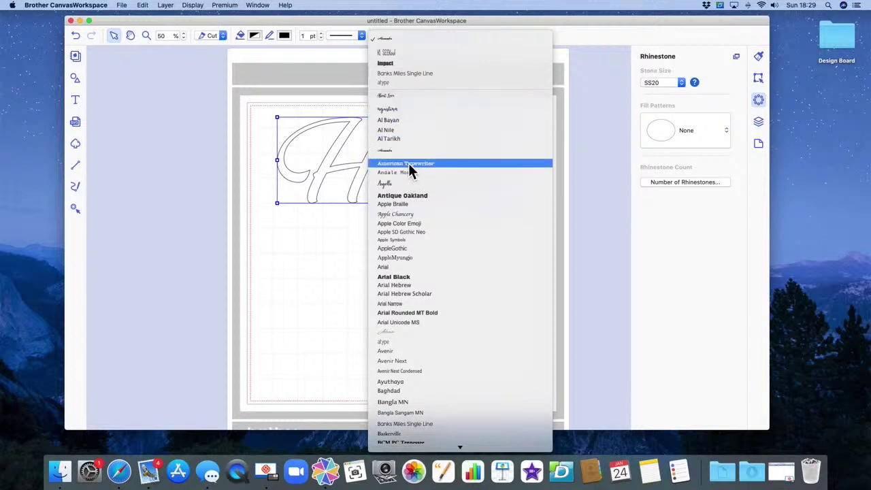
scroll(407, 174, down, 3)
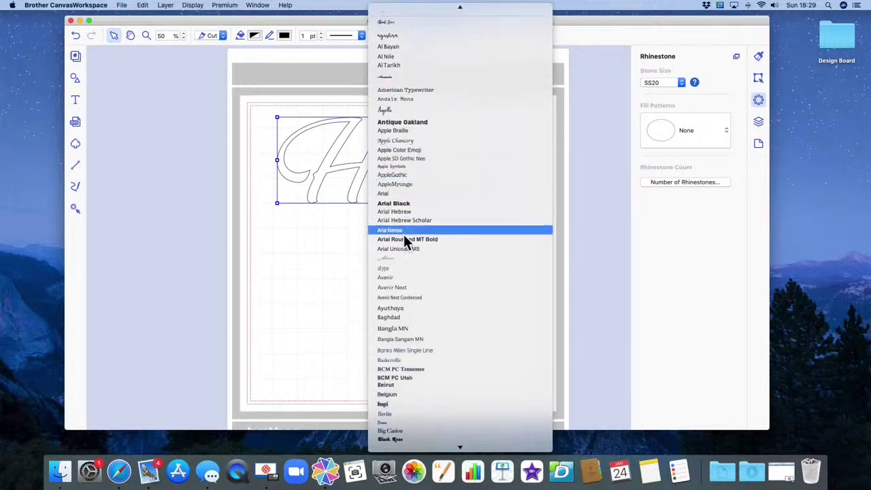
click(398, 259)
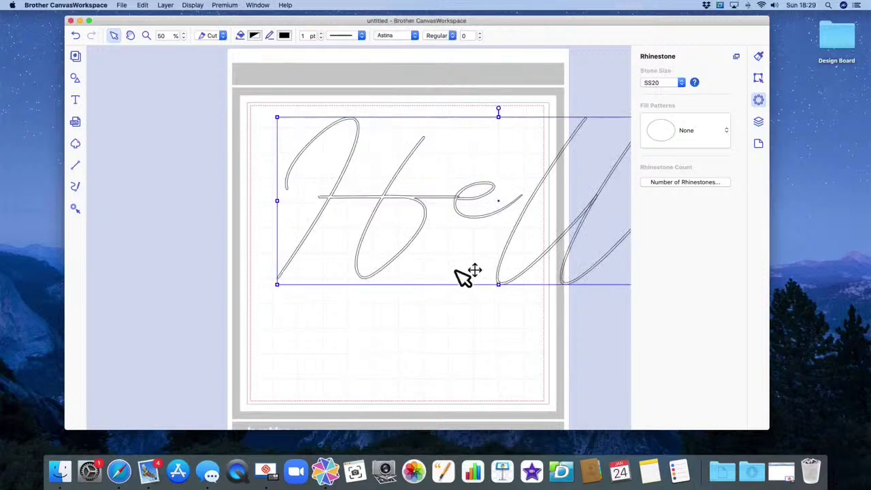
Scale the Astina Hello down to the mat's width and position it inside the upper part of the cutting area.
drag(537, 195, 374, 192)
drag(559, 281, 442, 237)
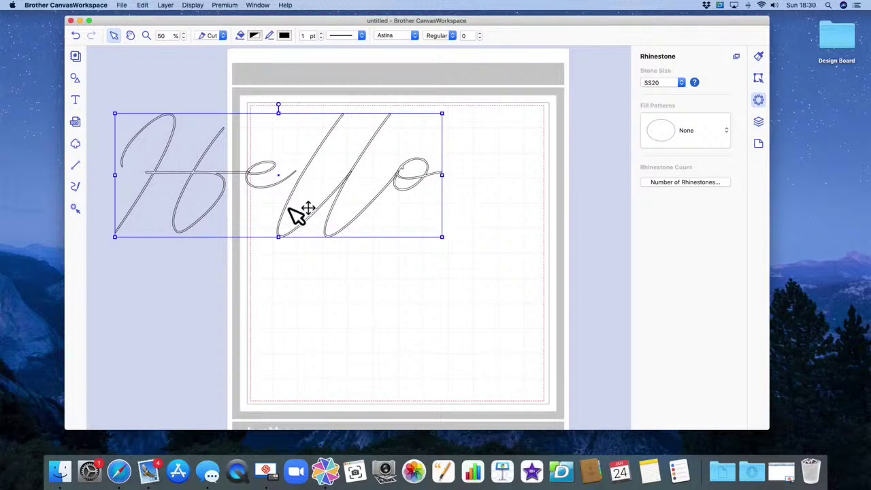
drag(295, 211, 402, 214)
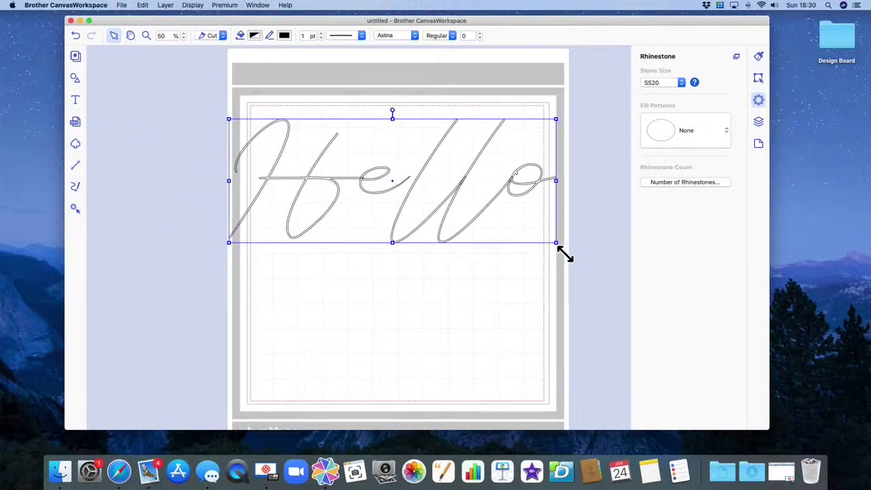
drag(557, 244, 507, 224)
drag(439, 183, 472, 181)
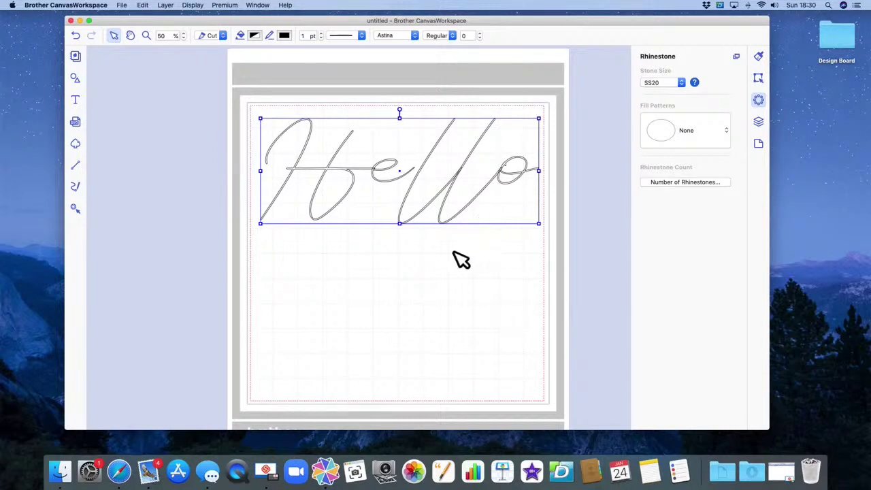
Fill the Astina Hello with the Strawberry color and hide its black outline by setting the line color's opacity to 0%.
click(255, 36)
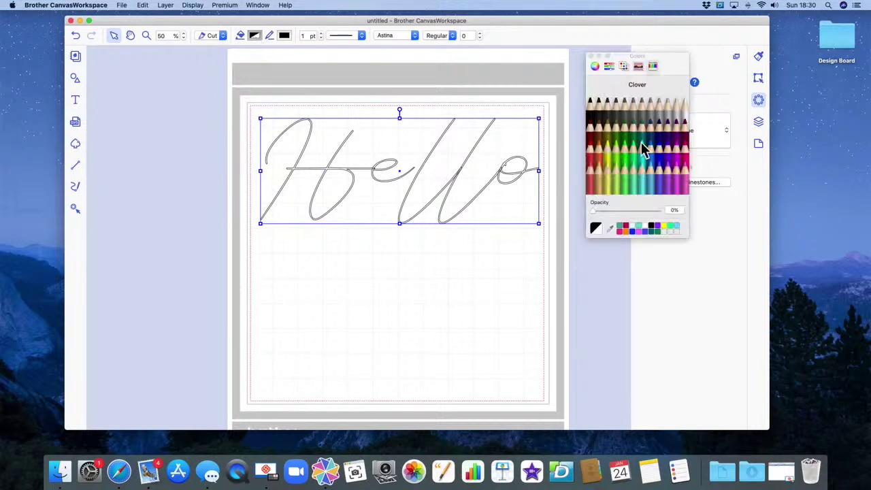
click(685, 160)
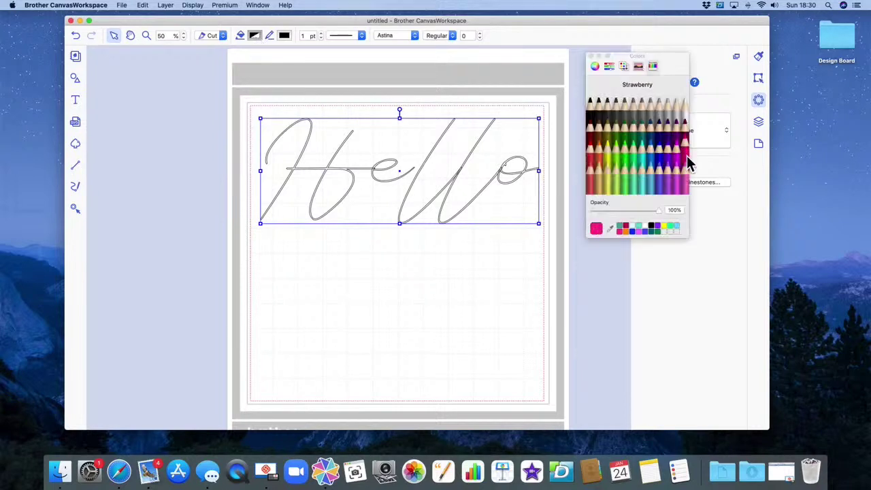
click(284, 35)
drag(659, 211, 575, 212)
click(528, 270)
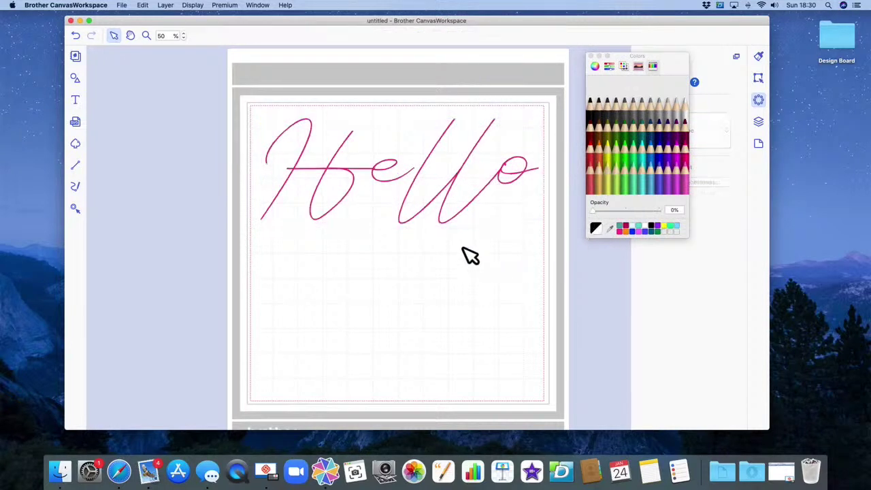
click(590, 55)
click(487, 196)
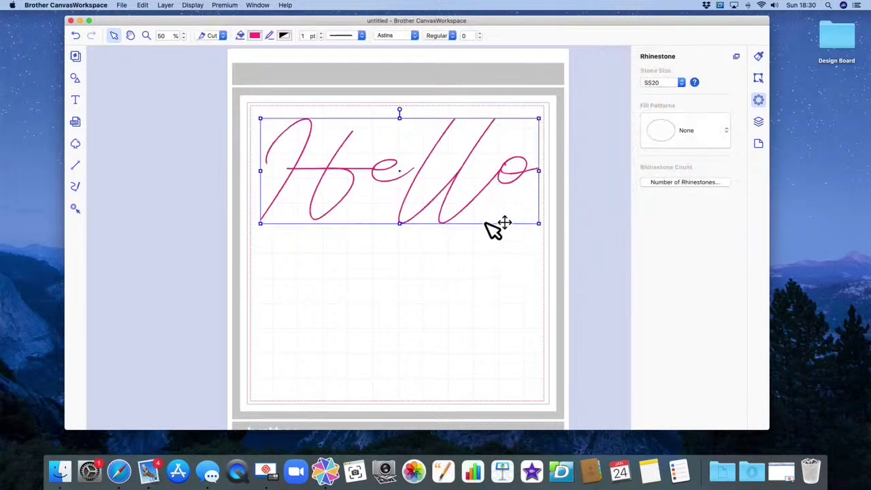
Set the rhinestone size to SS6 and fill the Astina Hello with the Grid pattern.
click(679, 84)
scroll(663, 42, up, 5)
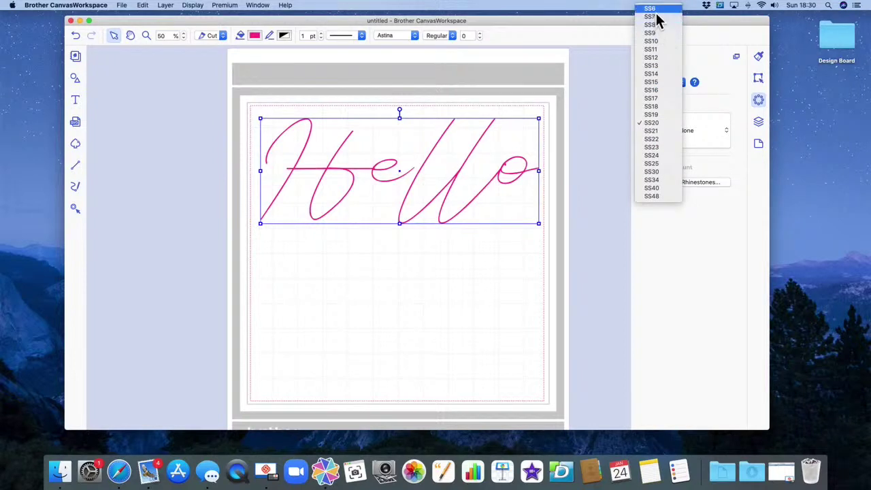
click(654, 9)
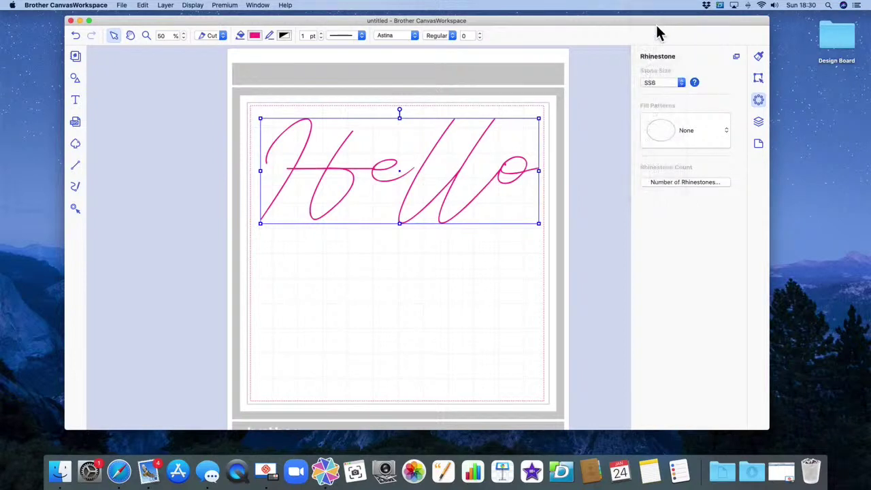
click(685, 136)
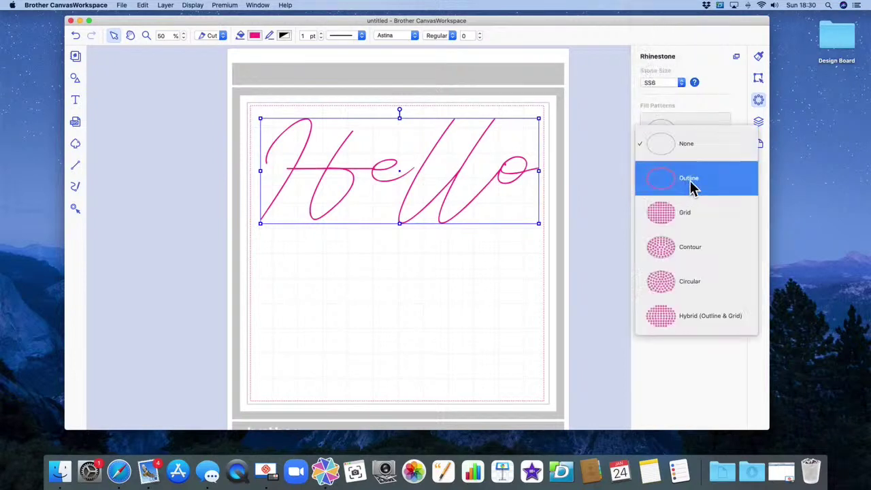
click(665, 221)
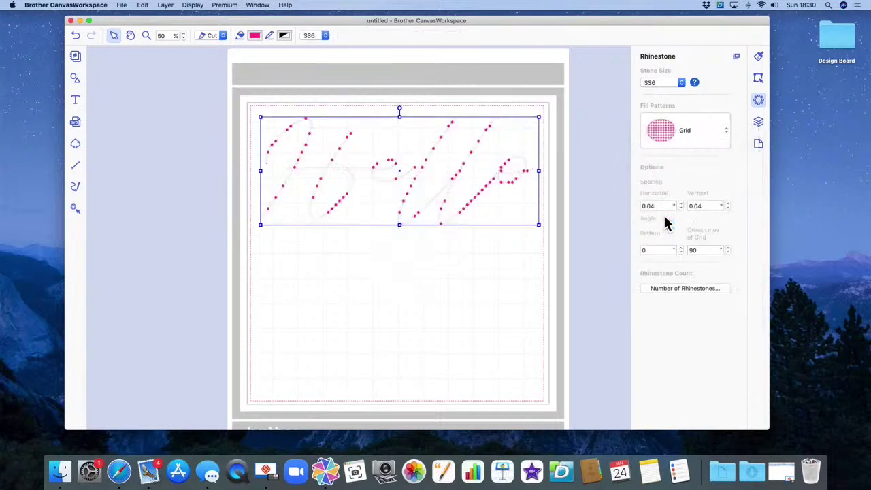
Change the Astina Hello's rhinestone fill pattern to Outline and deselect the design.
click(685, 140)
click(671, 116)
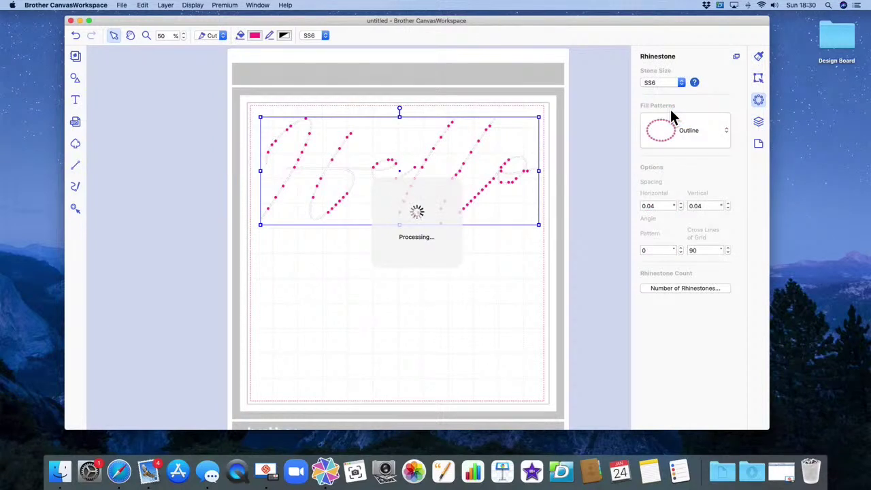
click(454, 275)
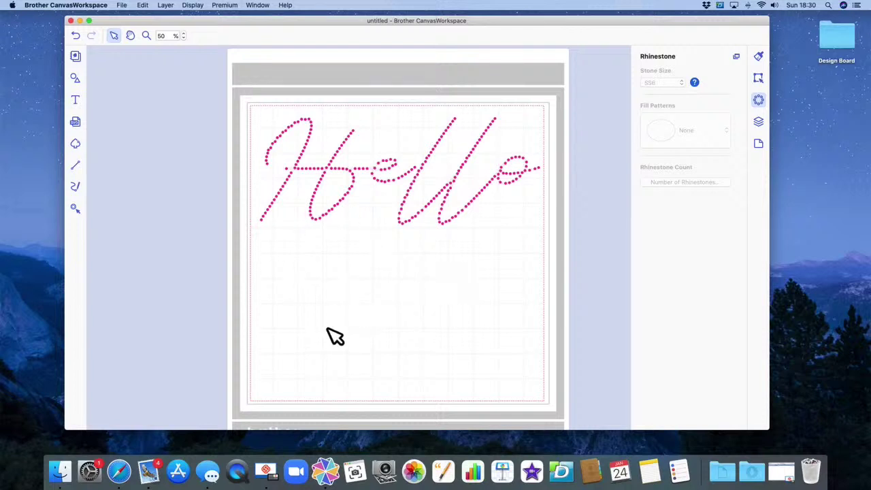
Remove the rhinestones from the Astina Hello by setting its fill pattern to None.
click(511, 179)
click(692, 130)
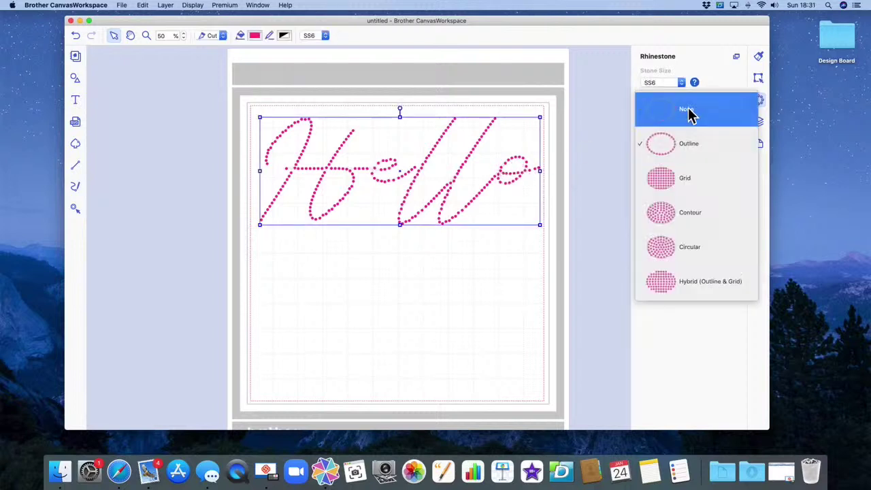
click(688, 111)
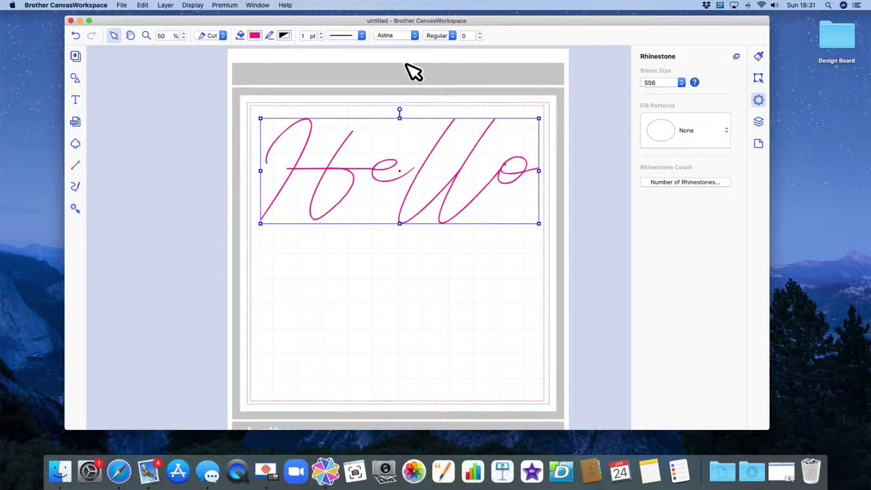
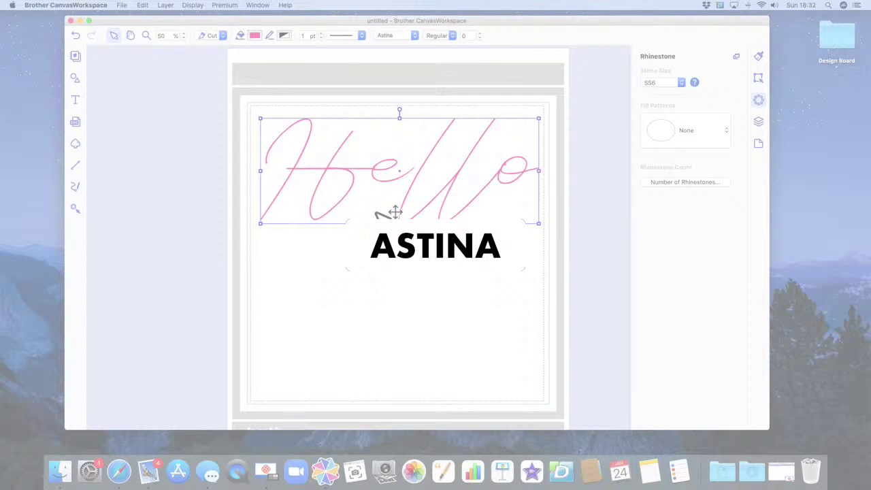
Apply the Outline rhinestone pattern to the Astina Hello, inspect the stones around the letter e up close, and return to 50% zoom.
click(685, 133)
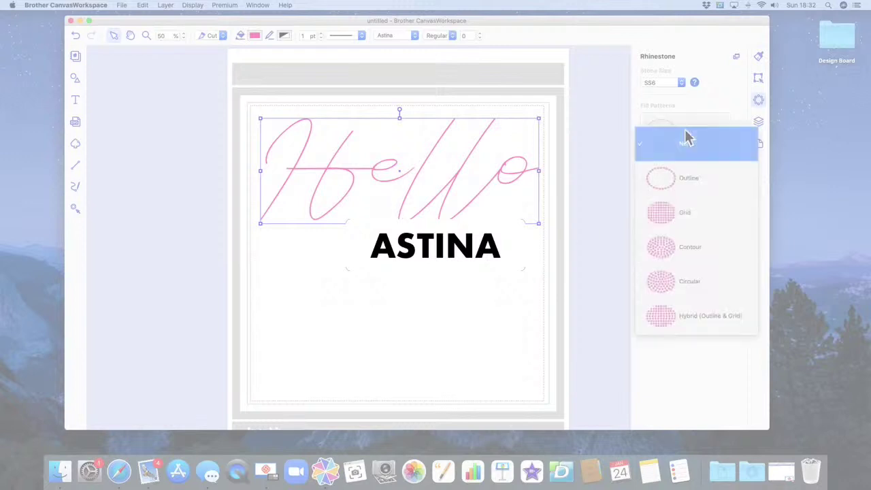
click(685, 182)
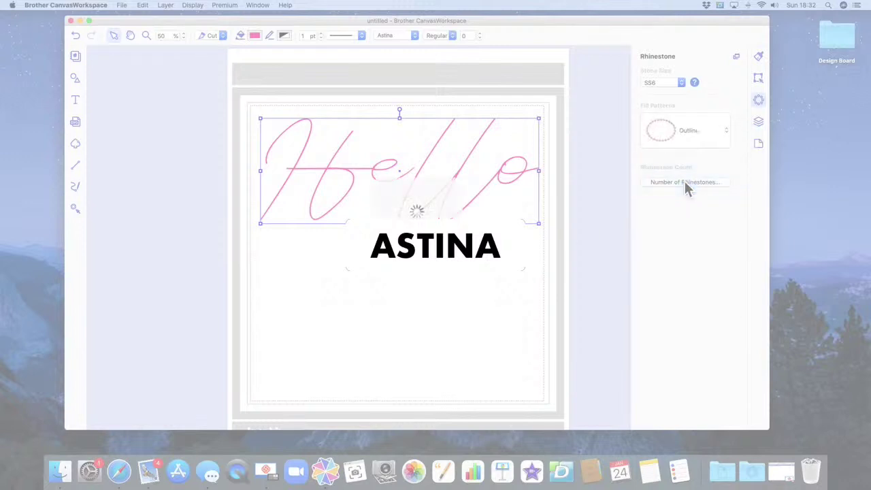
click(147, 37)
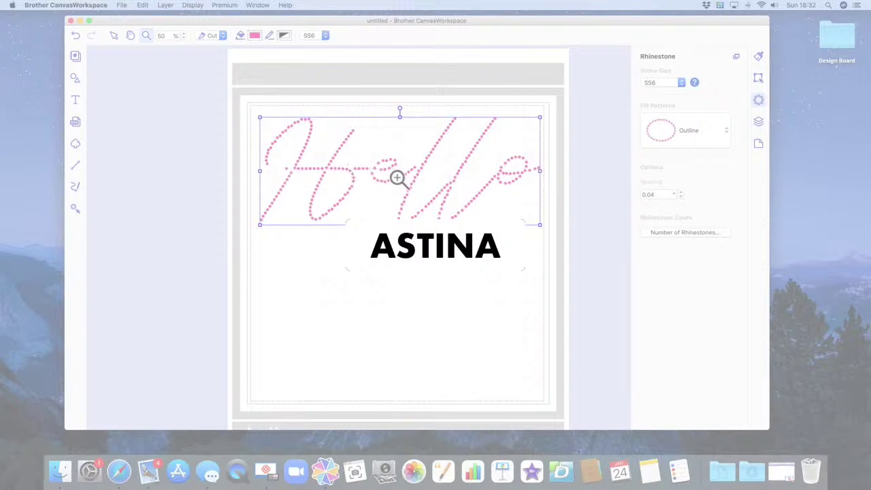
drag(349, 160, 421, 206)
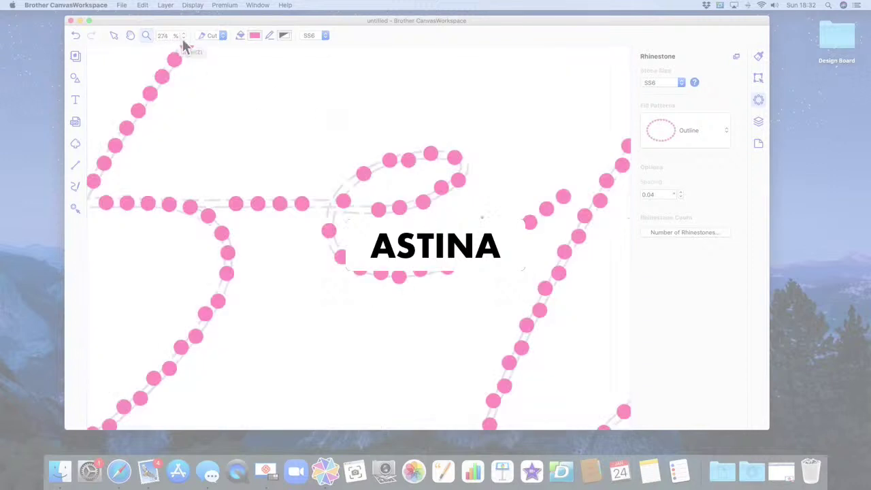
click(157, 42)
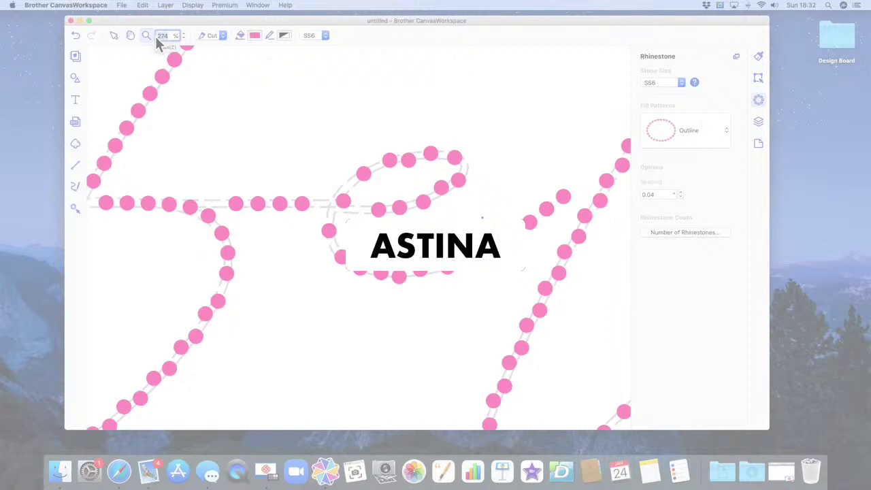
text(50)
key(Return)
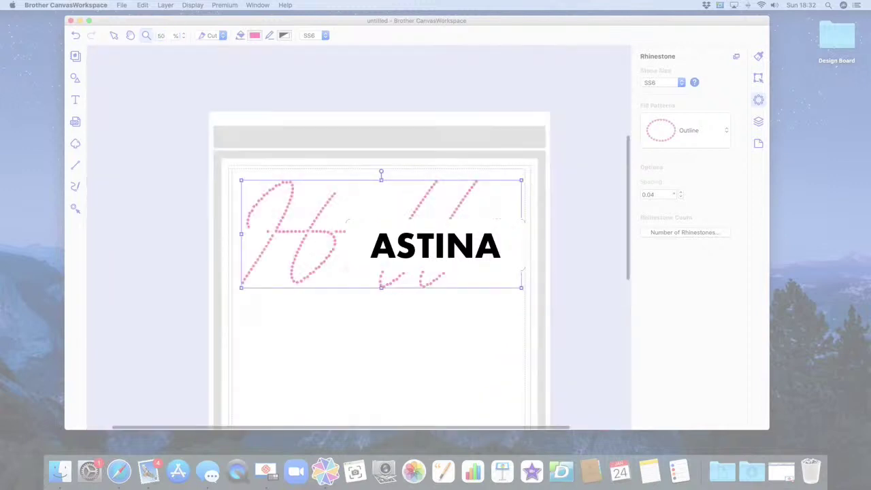
Set the Astina Hello's fill pattern back to None and check the object editing options.
click(692, 139)
click(684, 119)
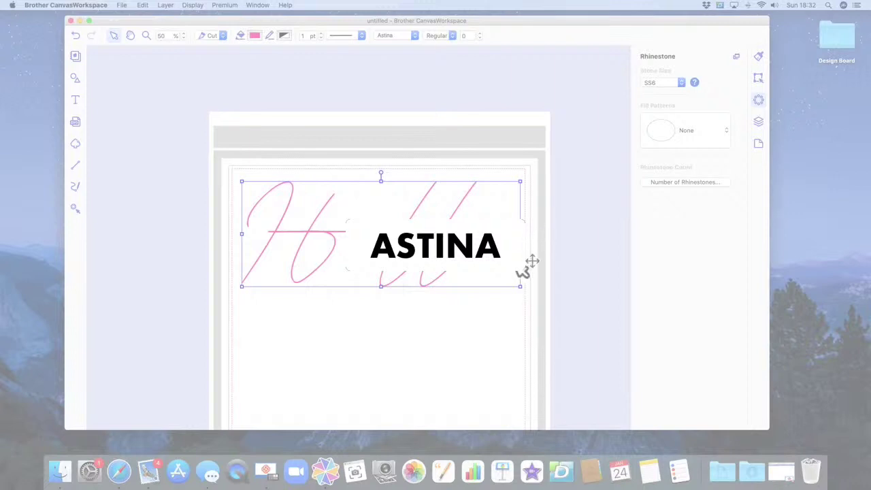
click(761, 78)
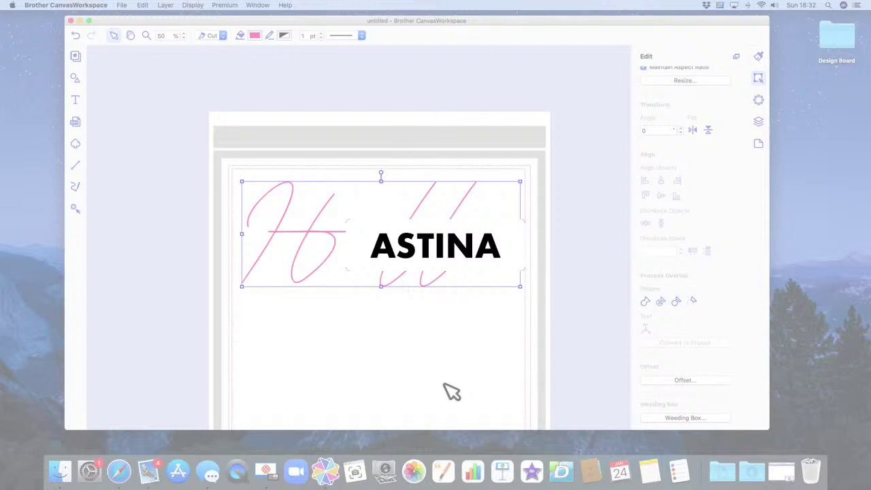
click(758, 102)
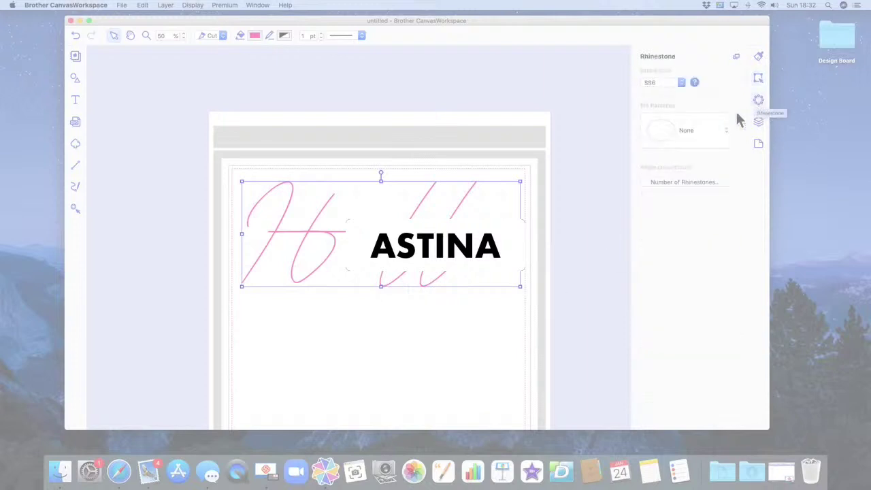
Reapply the Outline rhinestone pattern to the Astina Hello and view the whole word enlarged.
click(692, 133)
click(688, 187)
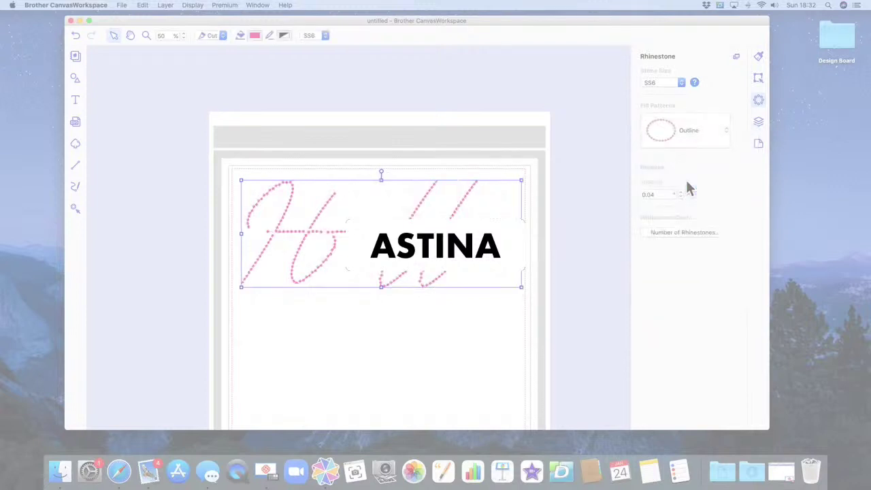
click(146, 34)
drag(235, 170, 546, 311)
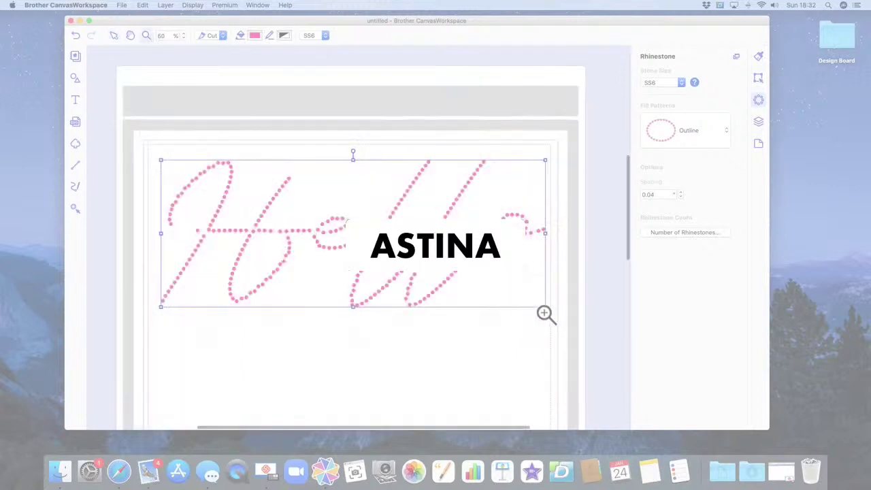
click(116, 38)
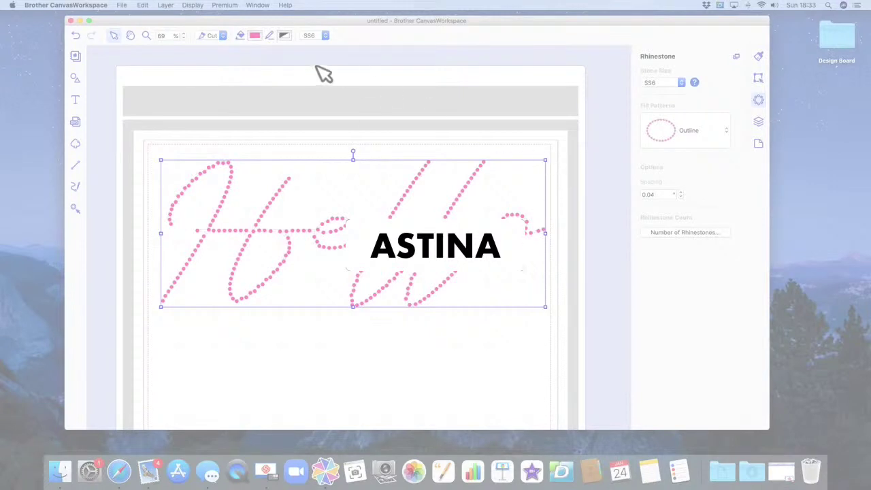
Add a second text reading "Hello" and place it centrally below the rhinestone Hello.
click(76, 102)
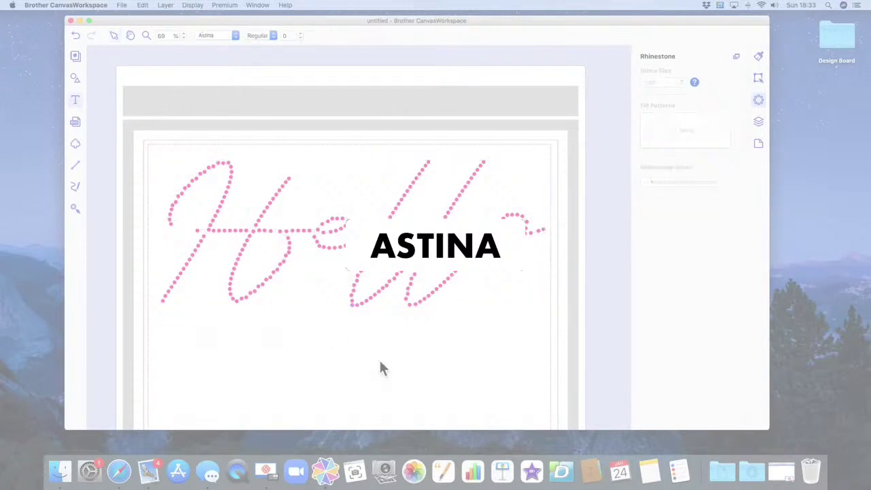
click(458, 360)
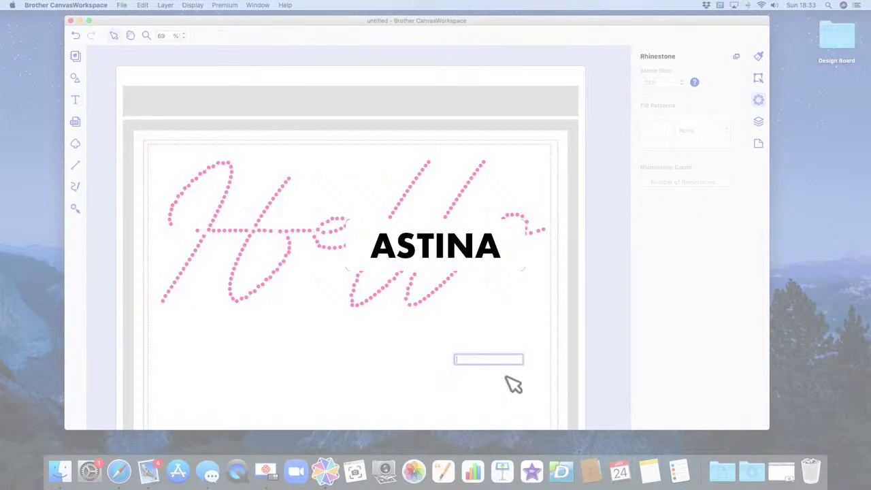
text(Hello)
key(Return)
drag(529, 379, 402, 371)
click(415, 36)
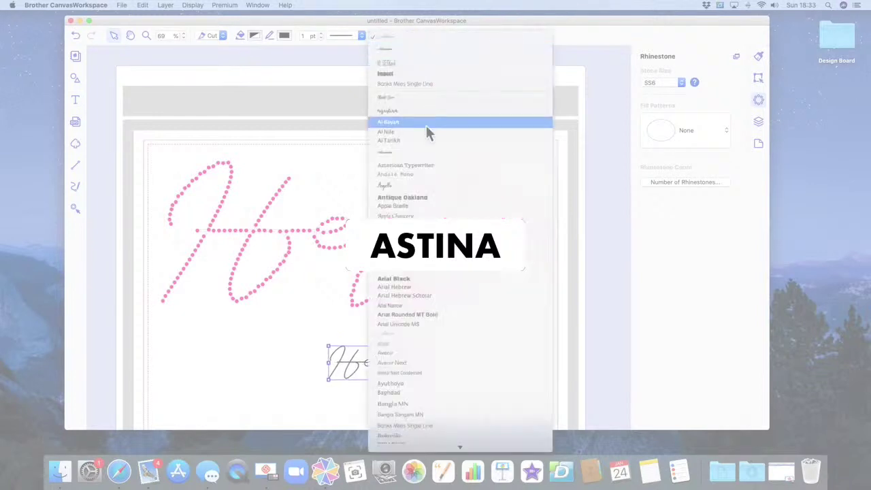
scroll(425, 130, down, 10)
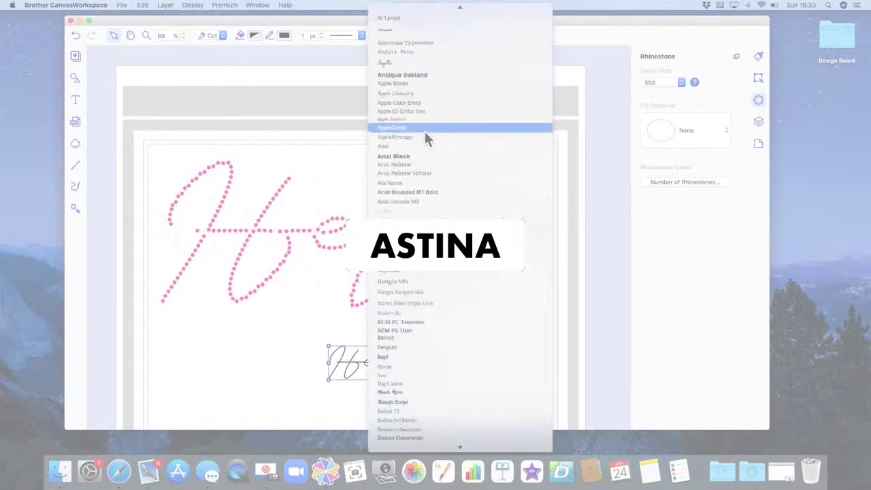
scroll(423, 129, down, 5)
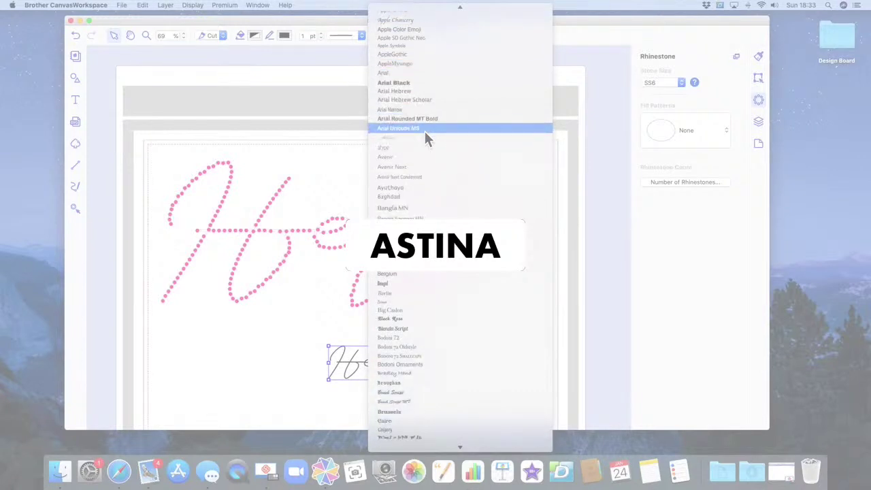
scroll(424, 130, down, 1)
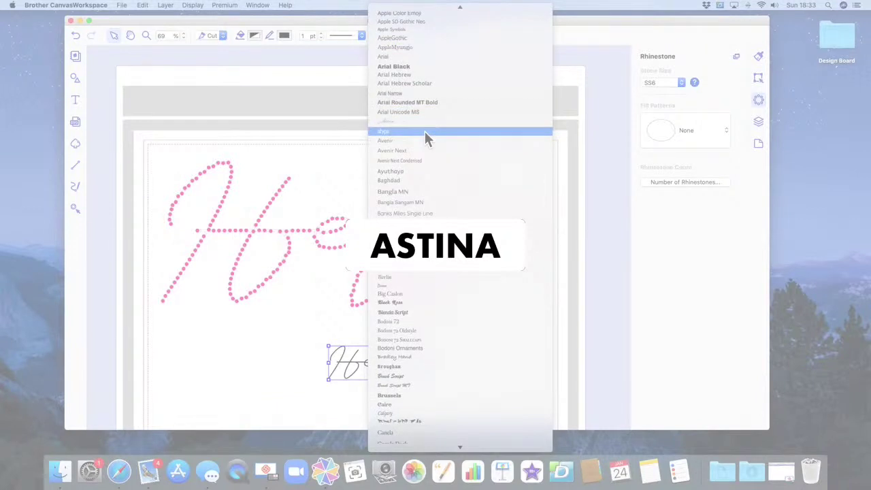
scroll(425, 133, up, 1)
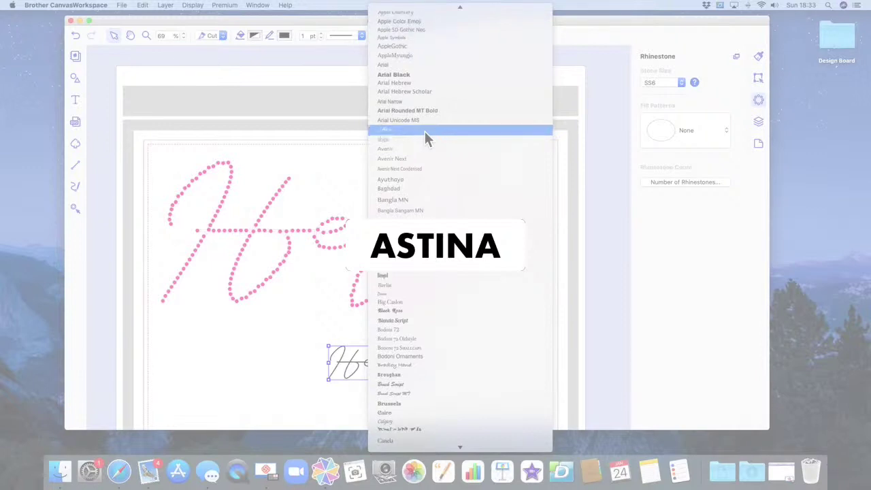
scroll(425, 134, down, 2)
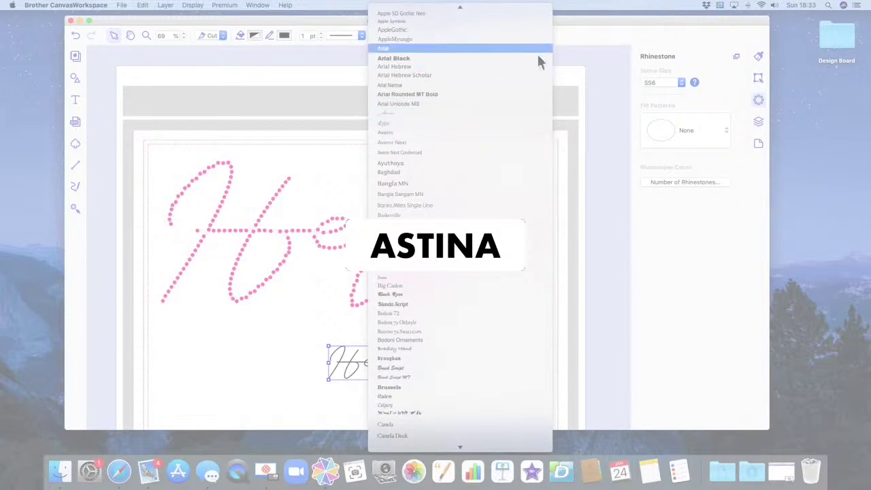
click(581, 22)
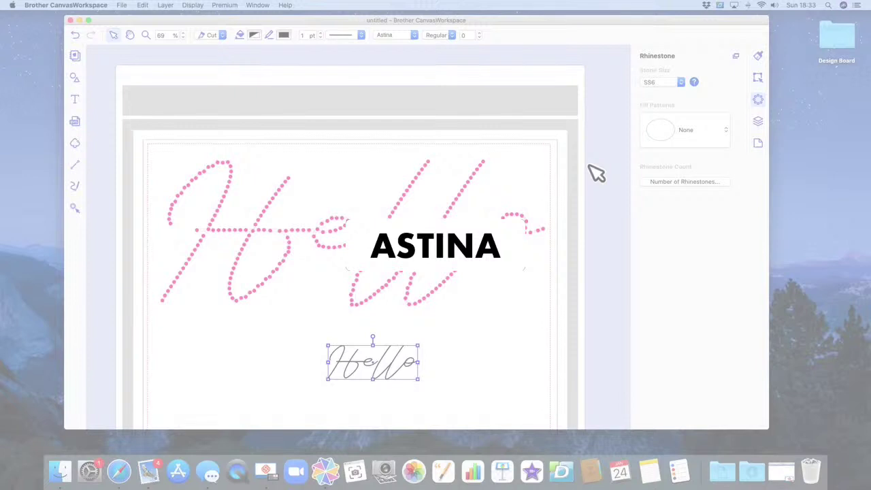
Change the new Hello text's font to Atype 1.
click(413, 36)
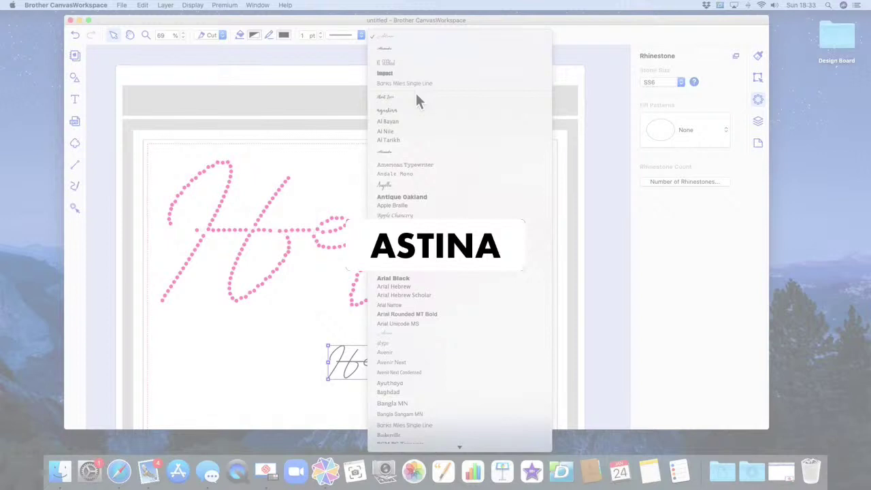
scroll(414, 140, down, 2)
scroll(415, 142, down, 1)
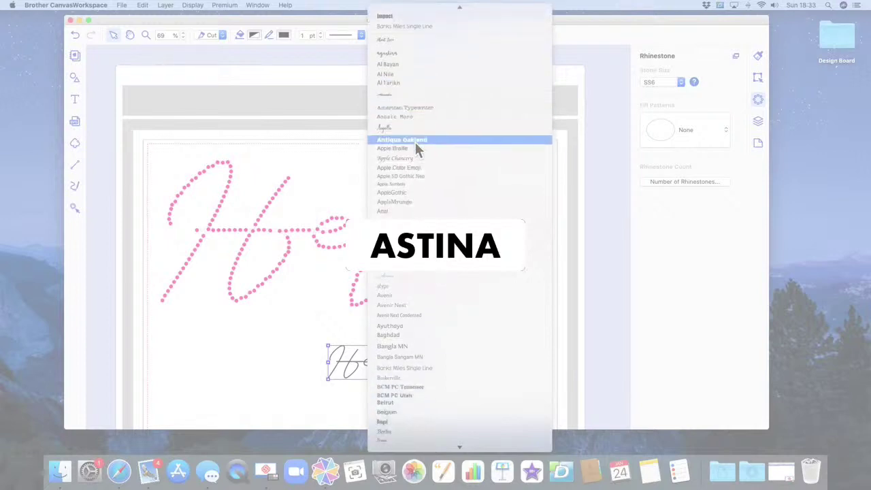
click(397, 286)
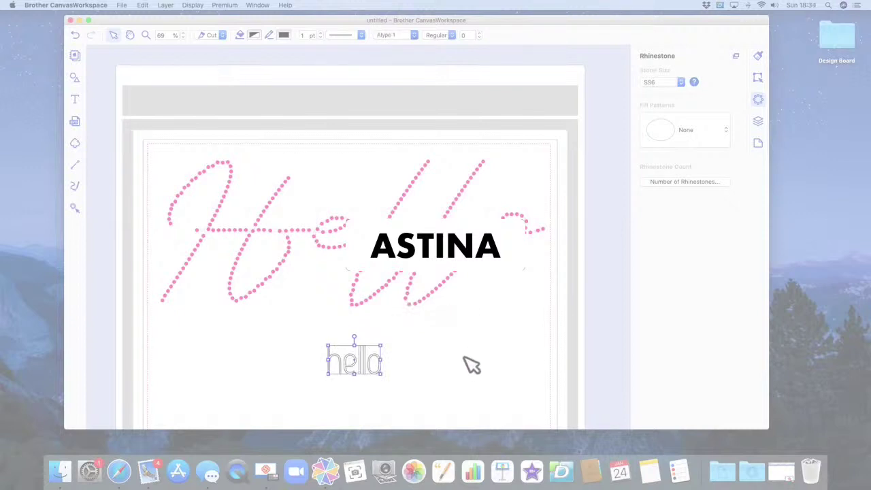
Enlarge the Atype 1 hello, shrink the script Hello into the page's upper-left area, and move the Atype 1 word below it.
drag(384, 376, 549, 413)
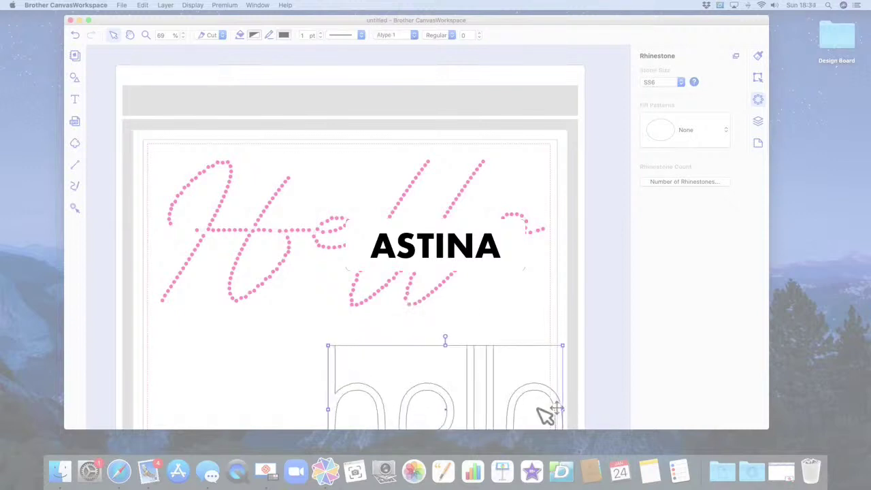
drag(425, 225, 390, 159)
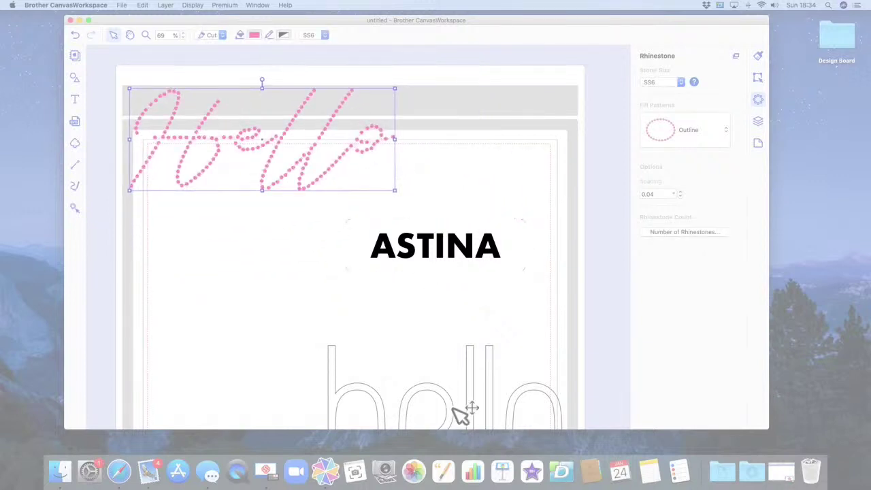
drag(460, 413, 384, 281)
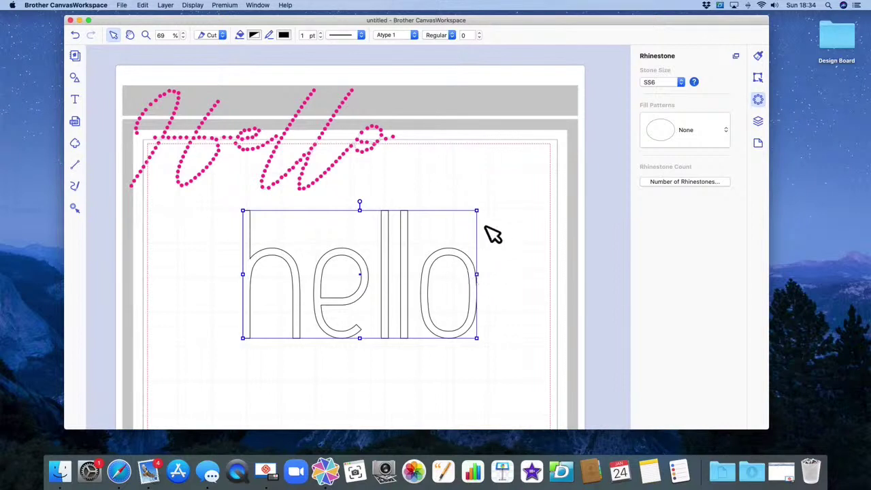
Fill the Atype 1 hello with Orchid and set its line color opacity to 0%.
click(254, 34)
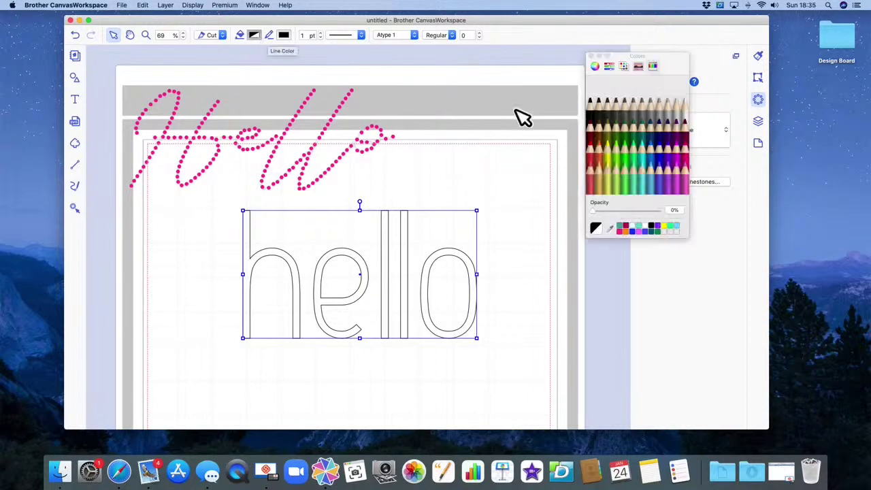
click(659, 181)
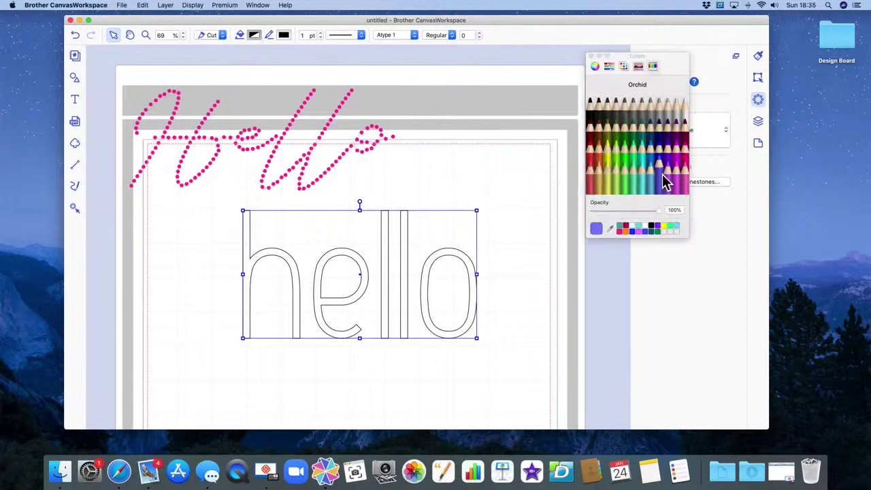
click(288, 35)
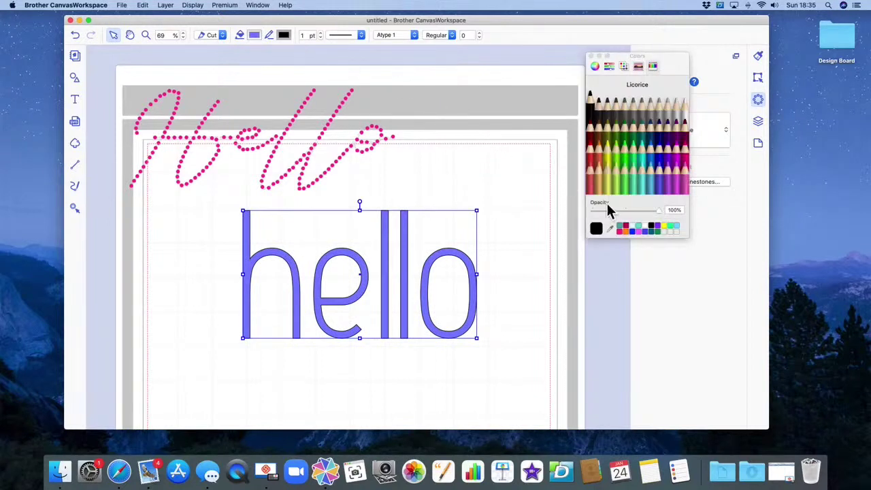
drag(665, 219, 592, 227)
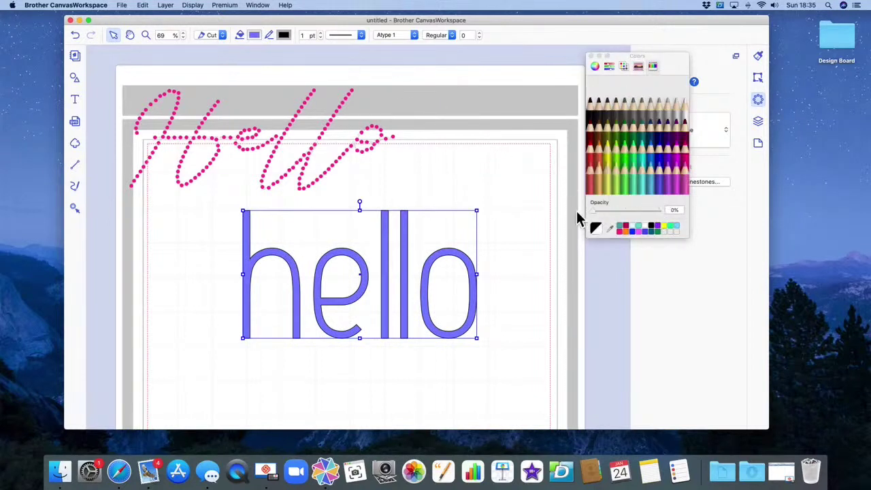
click(590, 56)
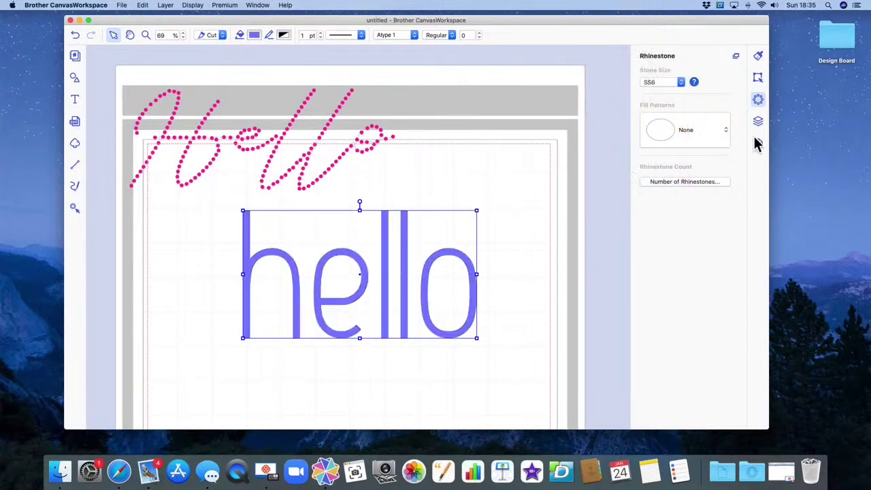
Apply the Outline rhinestone pattern to the Atype 1 hello, try Grid for comparison, and return to Outline.
click(685, 136)
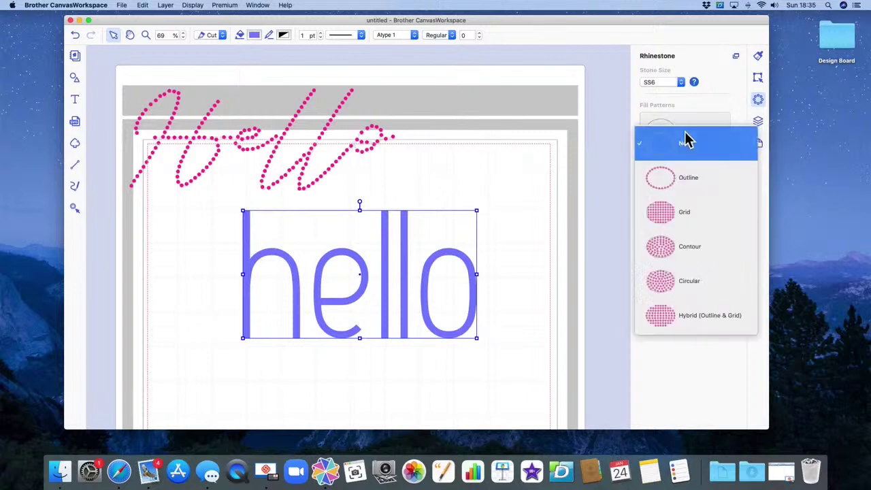
click(687, 180)
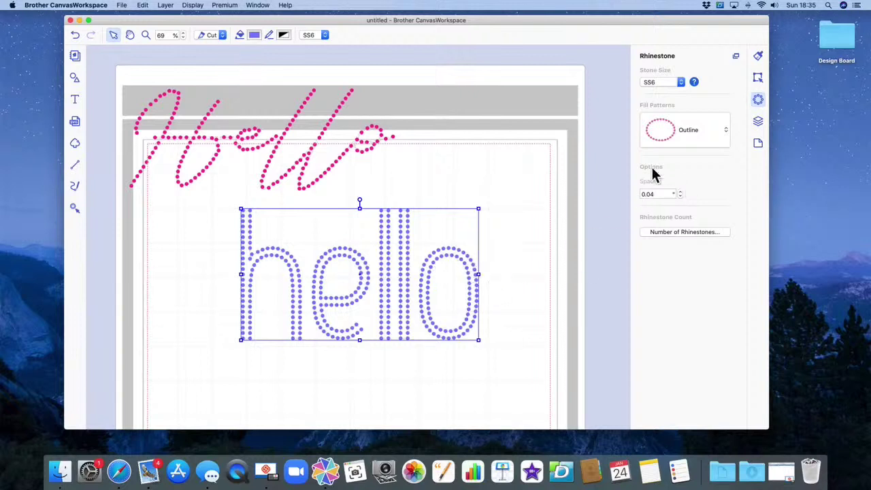
click(693, 136)
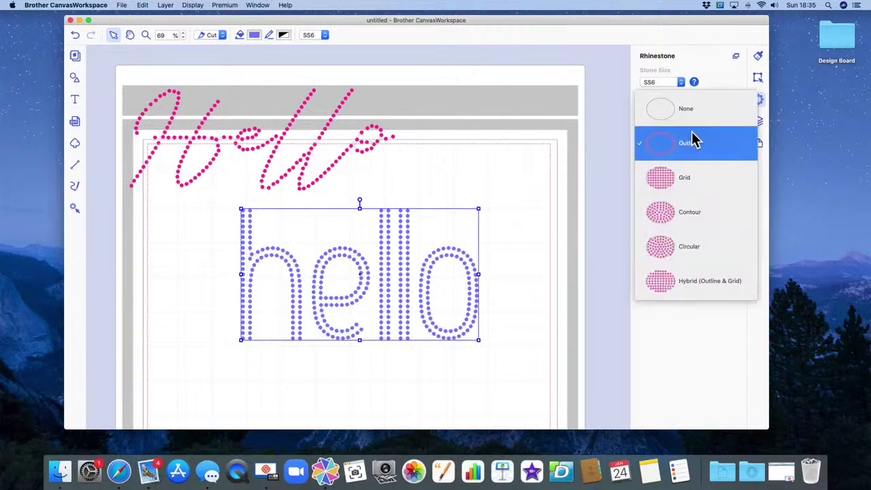
click(675, 184)
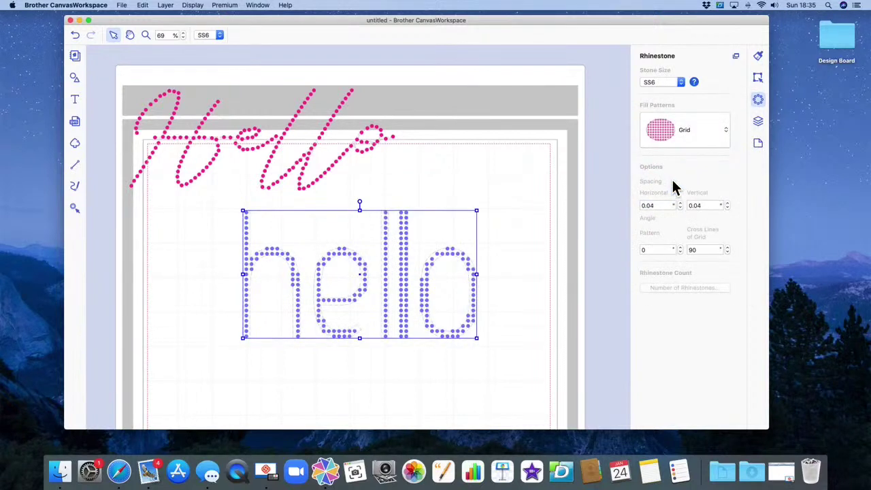
click(687, 136)
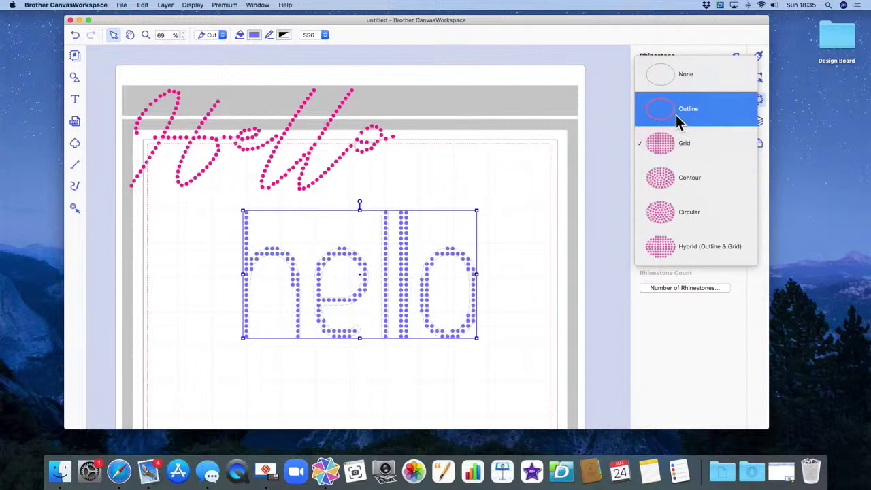
click(675, 114)
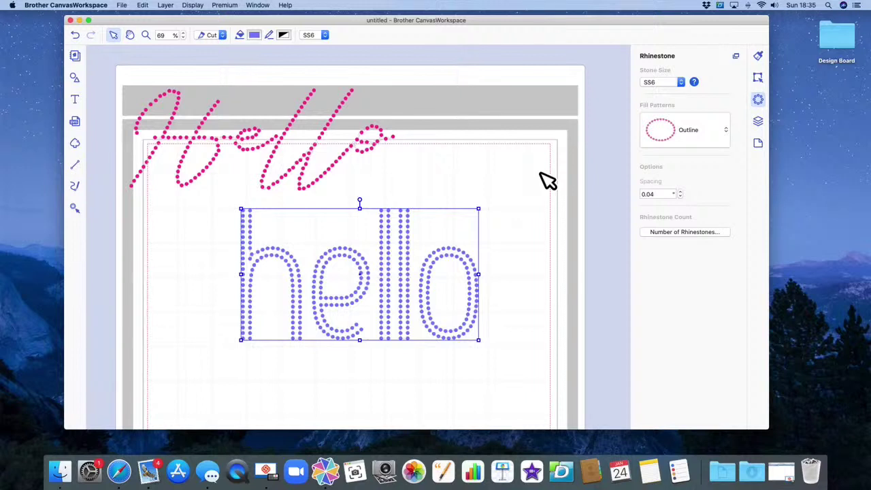
Shift the rhinestone Atype 1 hello slightly and set its fill pattern back to None.
drag(422, 272, 440, 278)
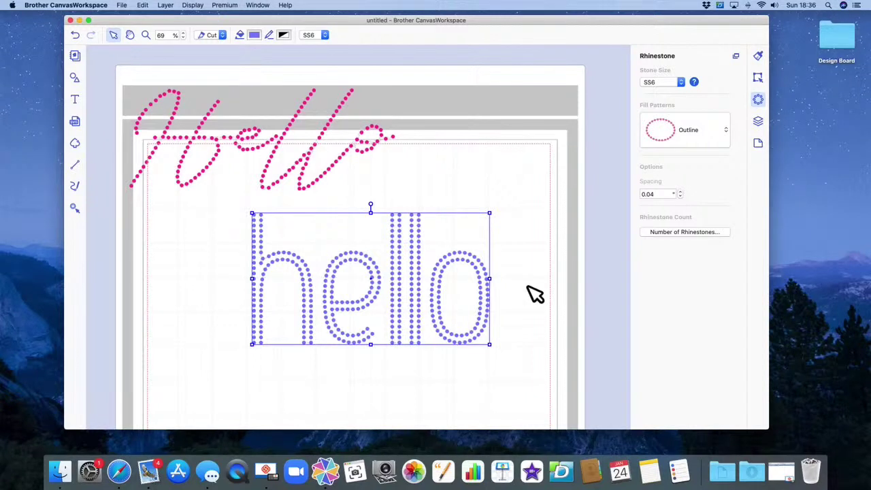
click(511, 211)
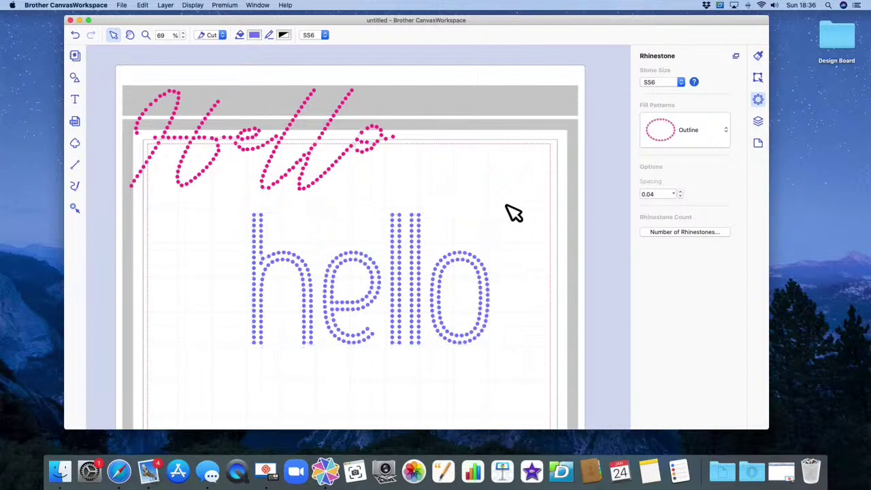
click(461, 273)
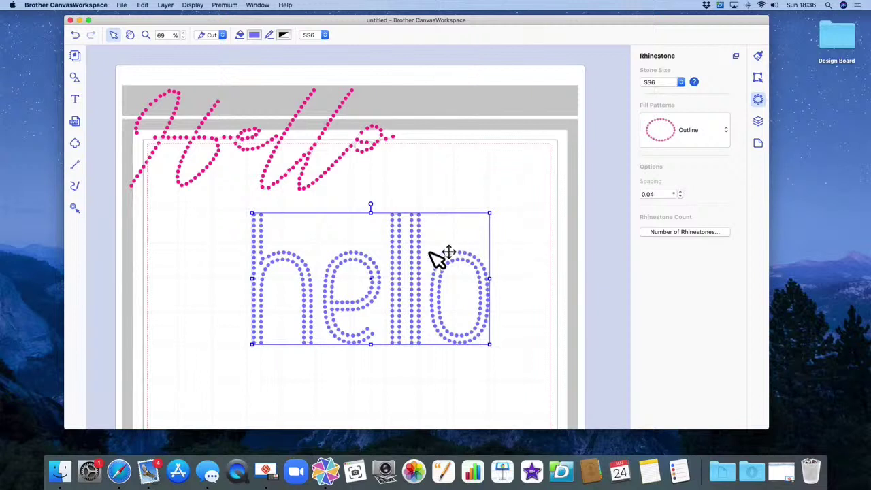
click(683, 129)
click(679, 112)
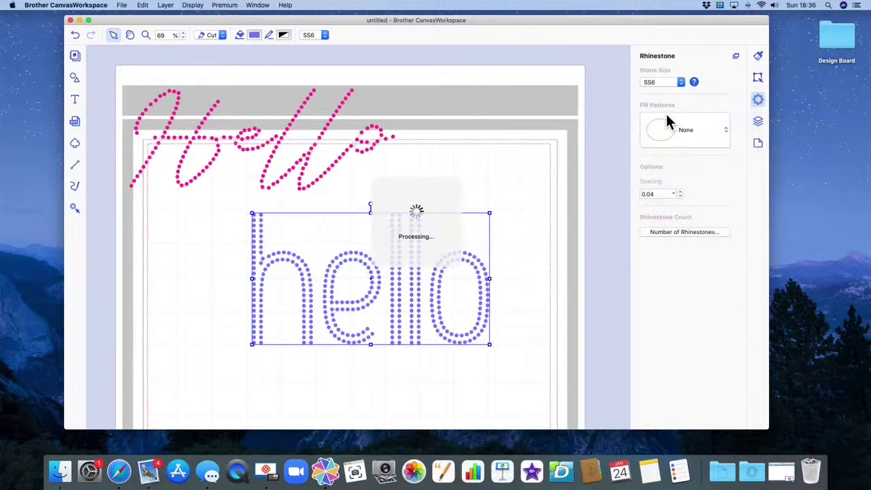
Delete the script rhinestone Hello and move the Atype 1 hello into the upper-left of the printable area.
drag(424, 259, 312, 256)
click(329, 153)
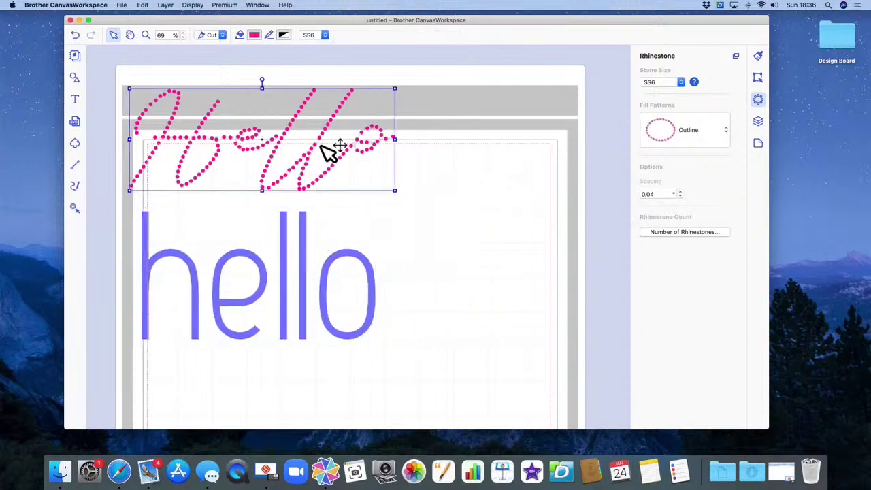
key(Delete)
drag(317, 249, 331, 190)
Give the Atype 1 hello a black line at 100% opacity and set its fill opacity to 0%.
click(284, 35)
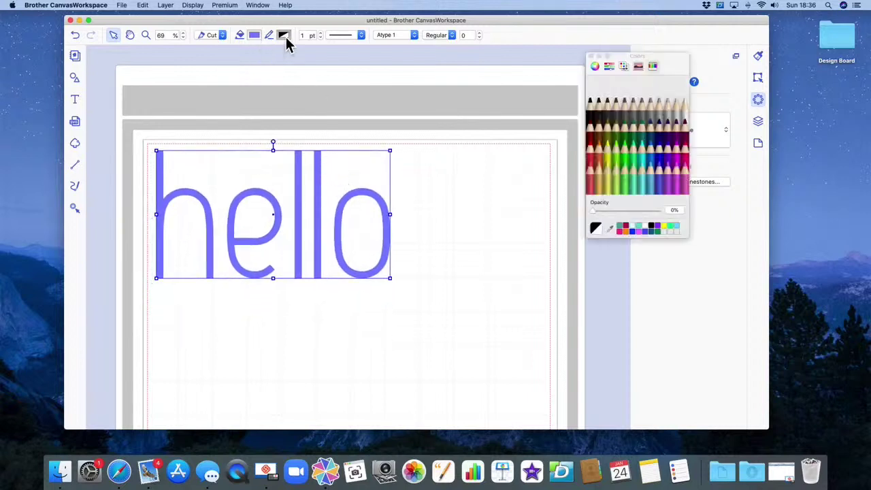
drag(599, 214, 663, 212)
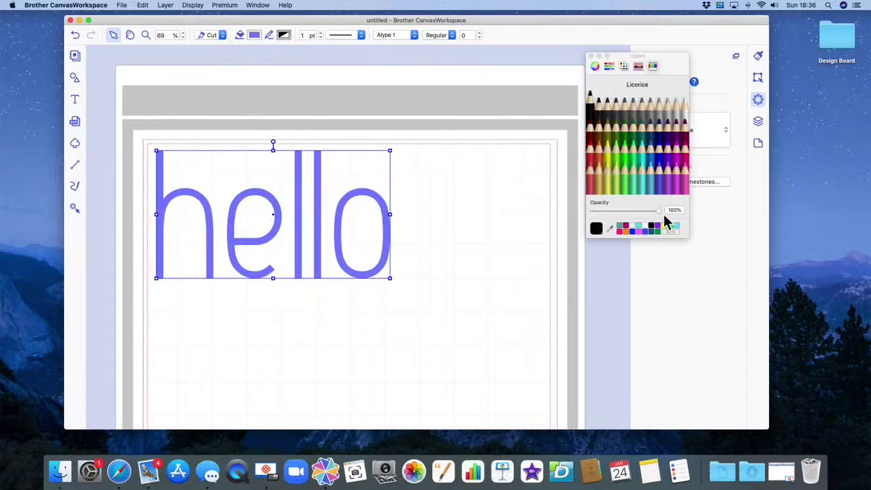
click(255, 35)
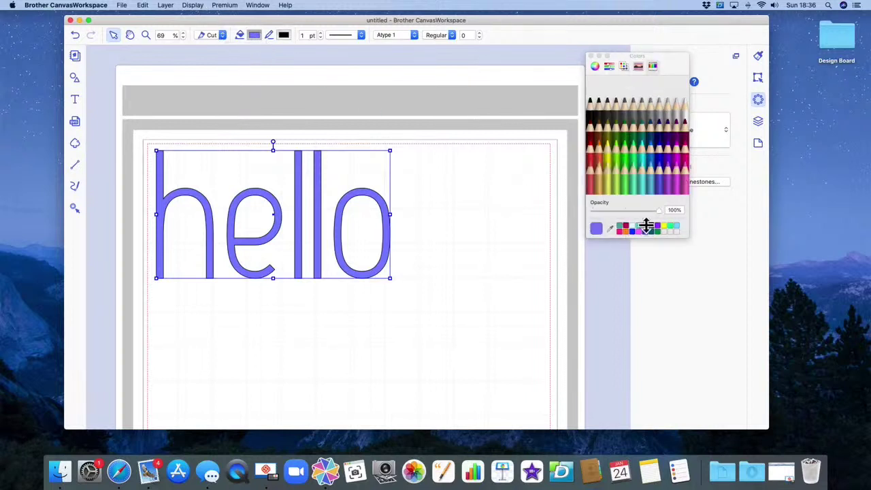
drag(658, 210, 591, 210)
click(474, 247)
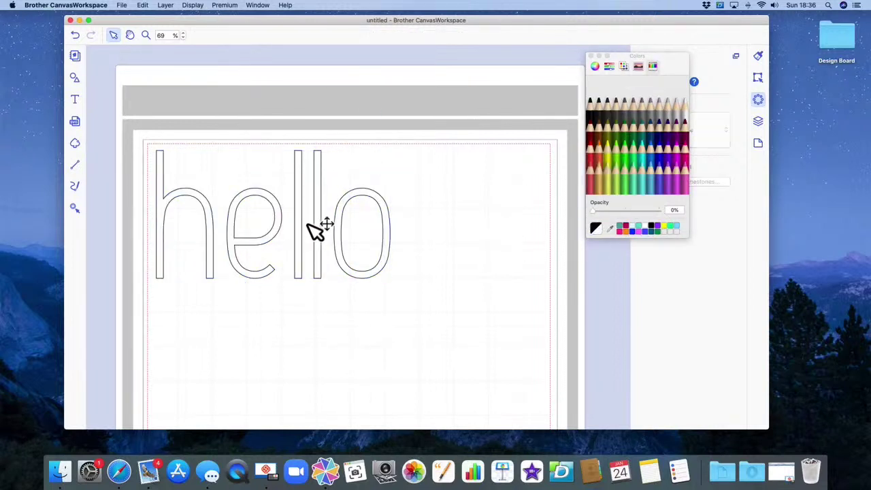
Duplicate the outlined hello, place the copy below, and move the original directly above it.
click(304, 197)
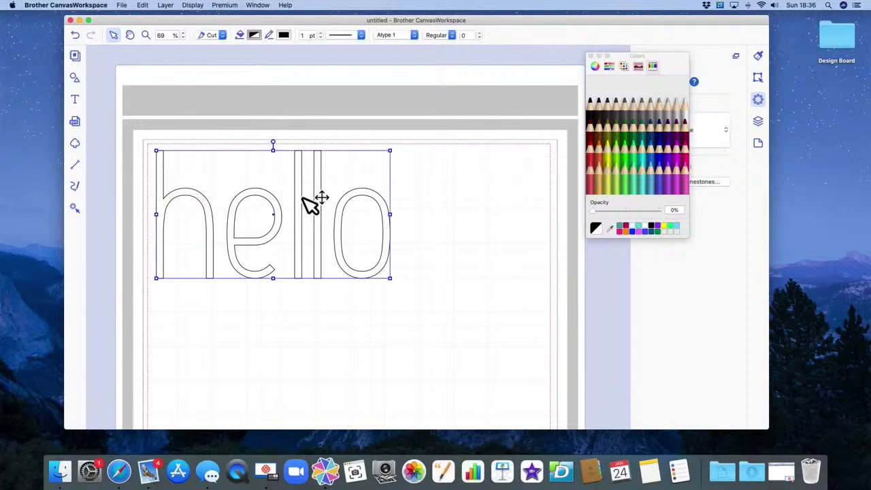
right_click(304, 194)
click(354, 226)
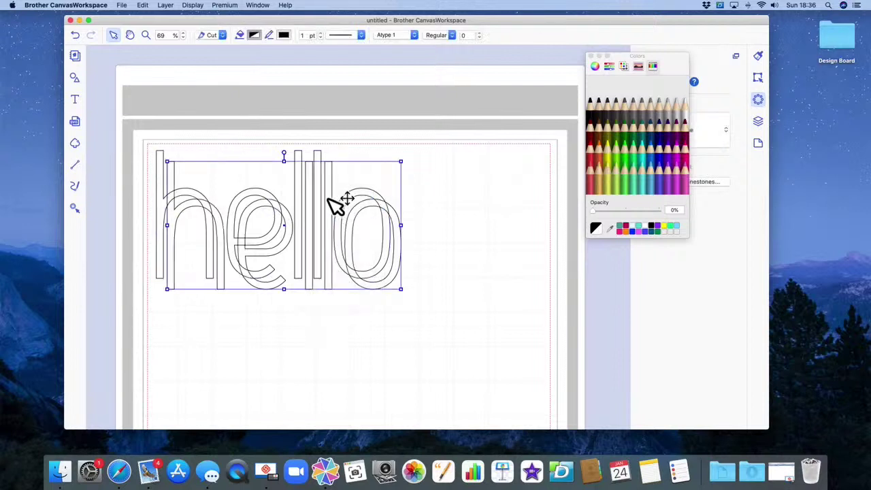
drag(335, 195, 412, 326)
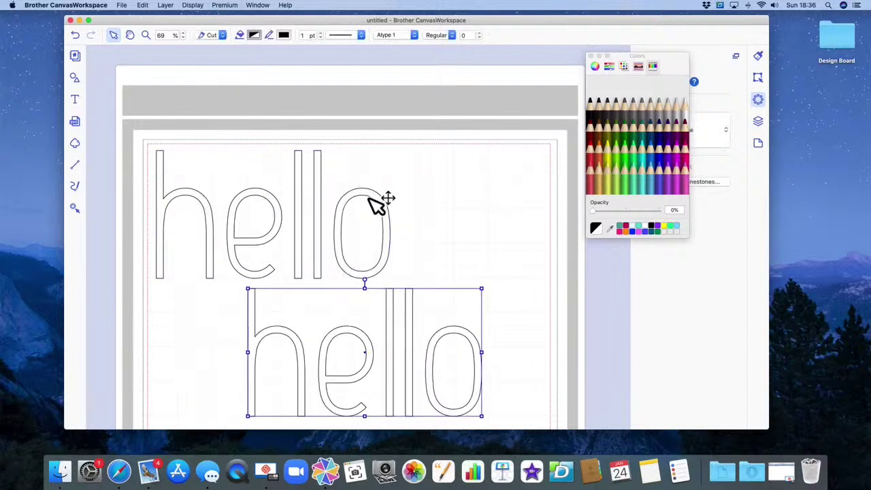
drag(378, 202, 466, 198)
scroll(511, 209, down, 3)
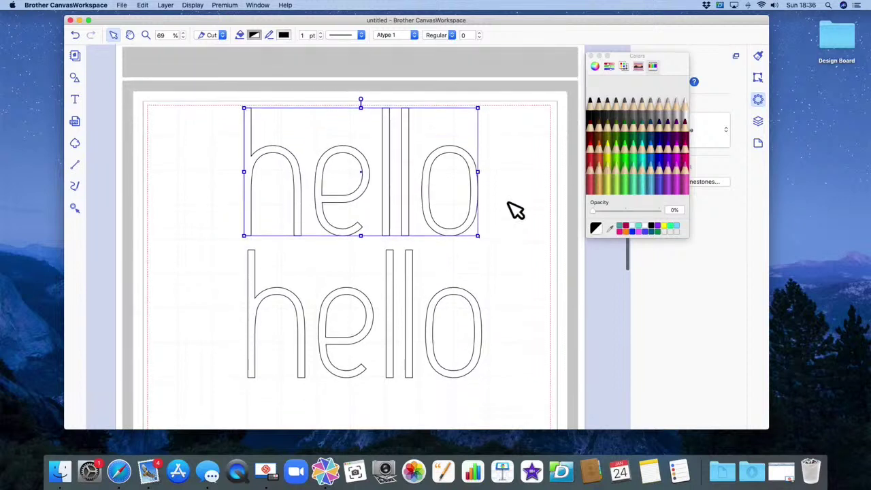
Fill the upper hello with Orchid and set its line color opacity to 0%.
click(517, 221)
click(435, 184)
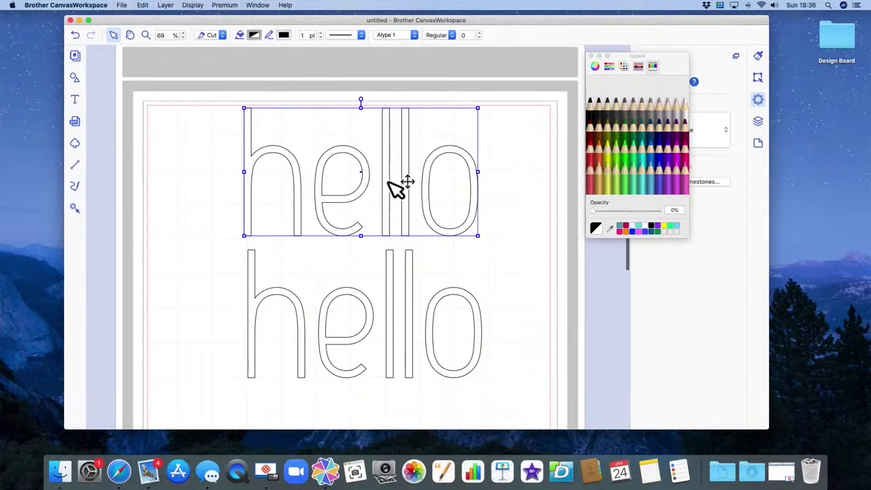
drag(636, 183, 661, 187)
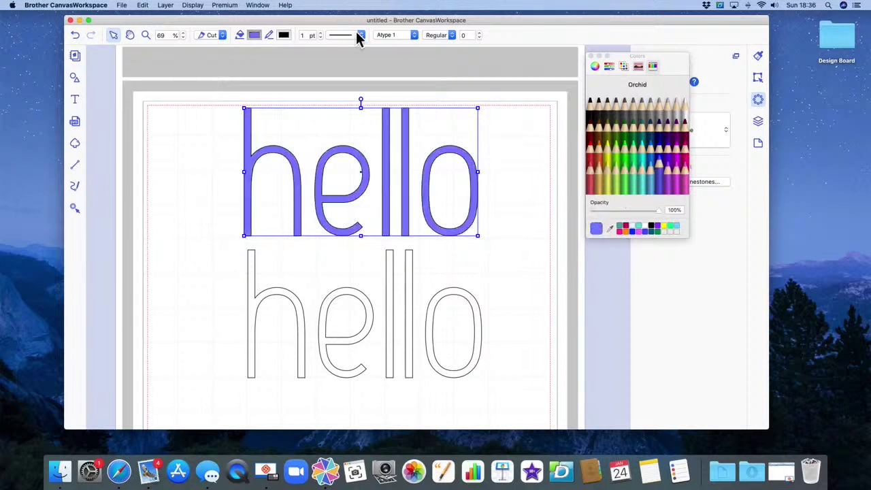
click(289, 36)
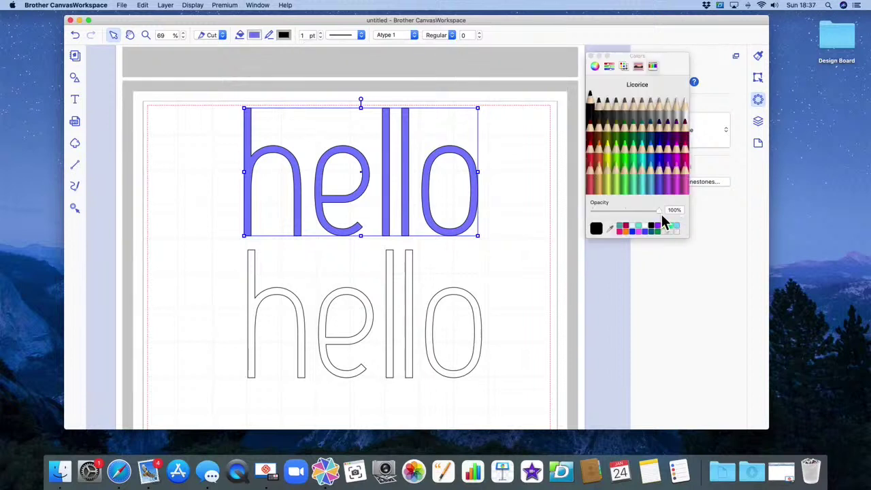
drag(664, 214, 591, 214)
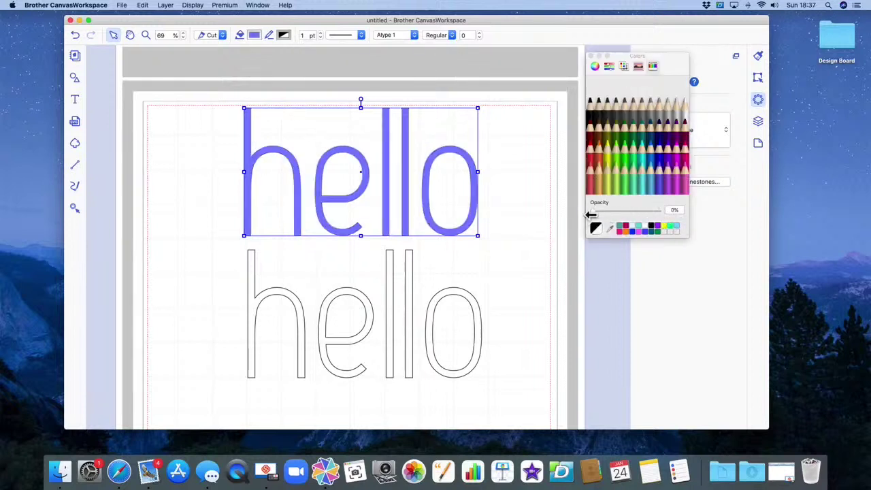
Move the Colors window clear of the rhinestone settings and apply the Outline fill pattern to the upper hello.
drag(671, 64, 721, 248)
click(687, 136)
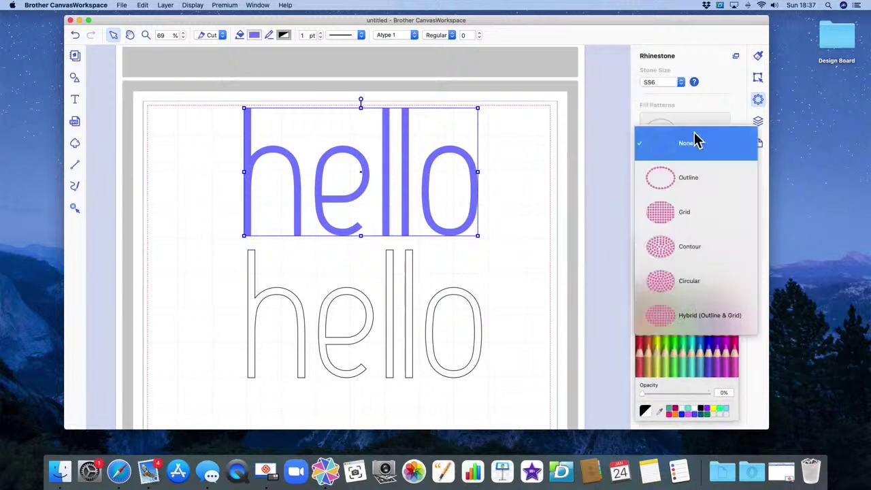
click(693, 179)
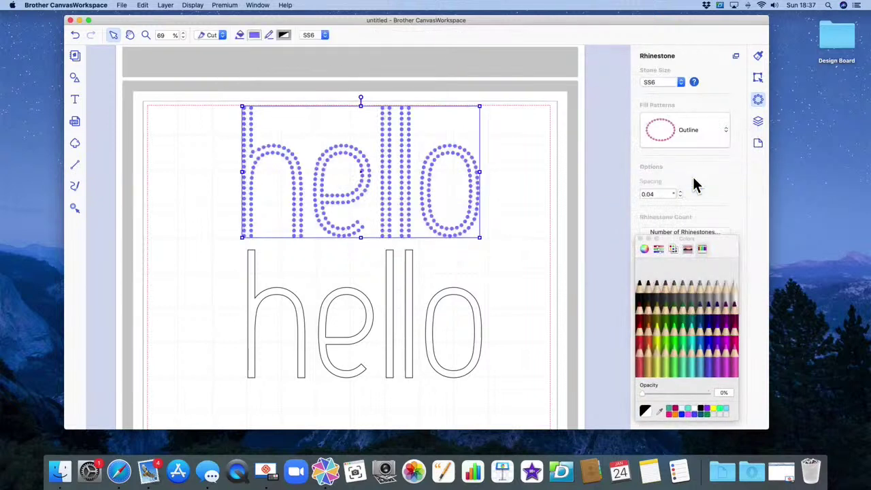
Set both the fill and line color of the lower hello to Grape and close the Colors window.
click(410, 314)
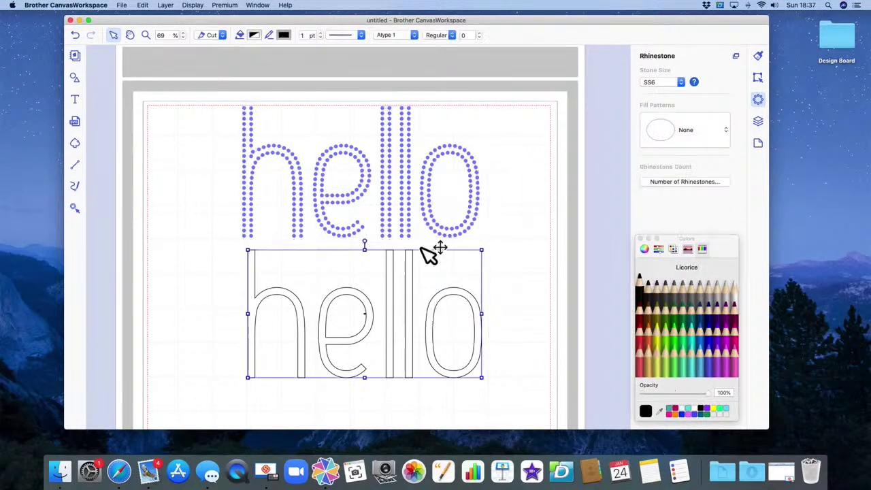
click(256, 36)
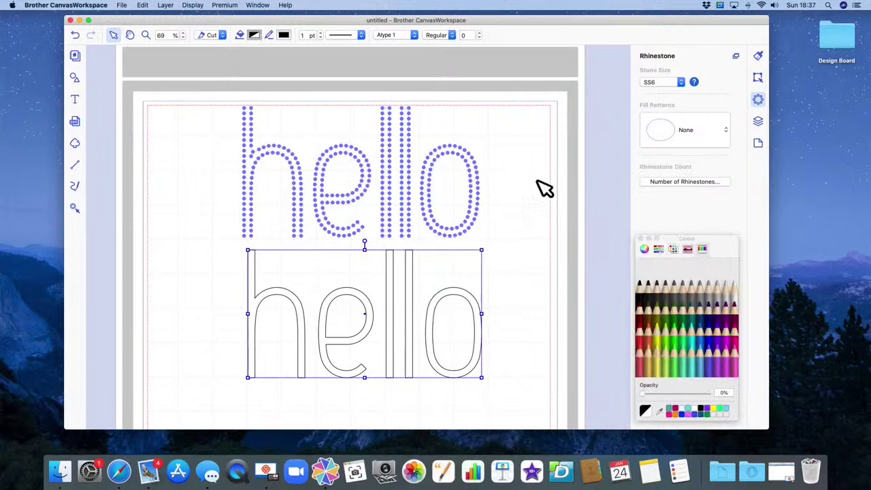
click(721, 340)
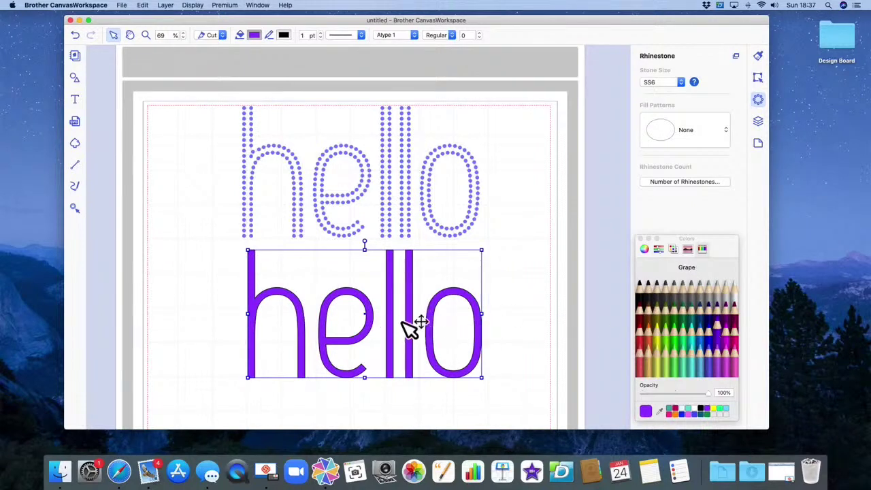
click(284, 37)
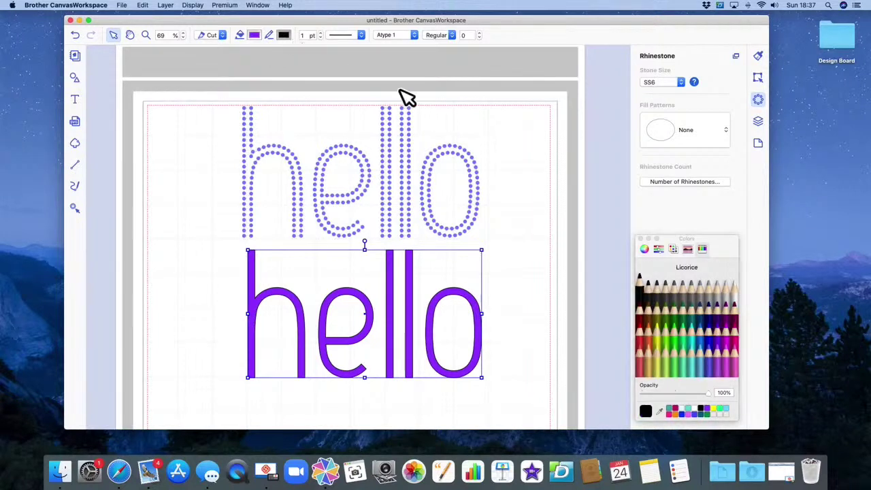
click(719, 338)
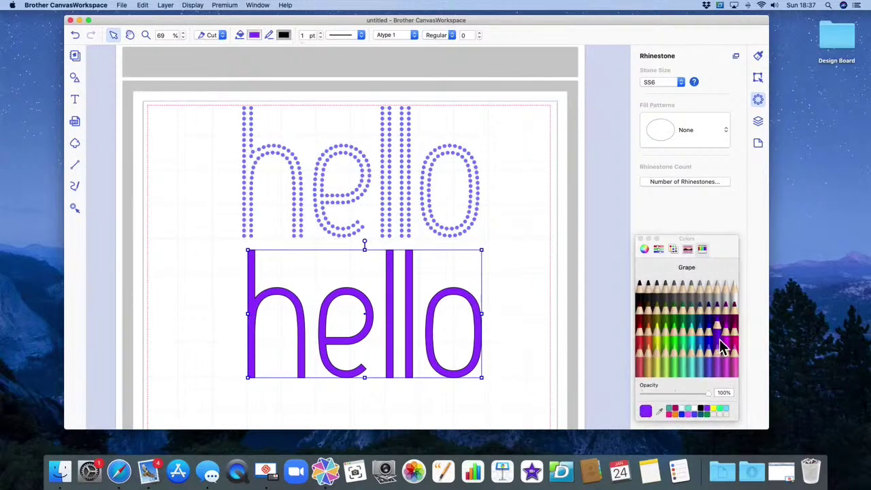
click(640, 240)
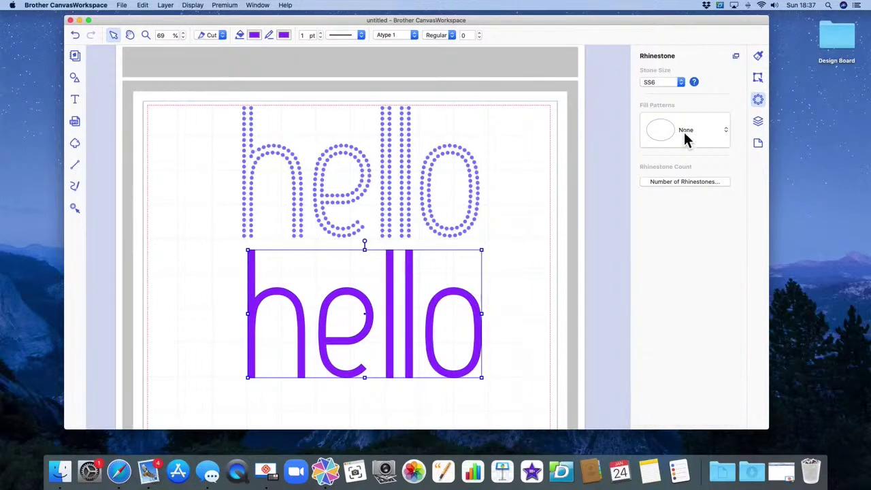
Apply the Outline rhinestone fill pattern to the lower hello and deselect it.
click(684, 141)
click(580, 323)
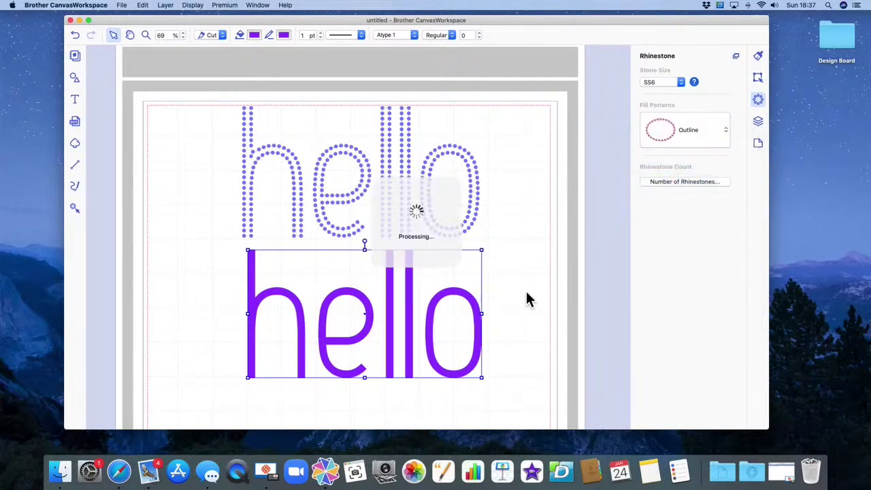
click(536, 302)
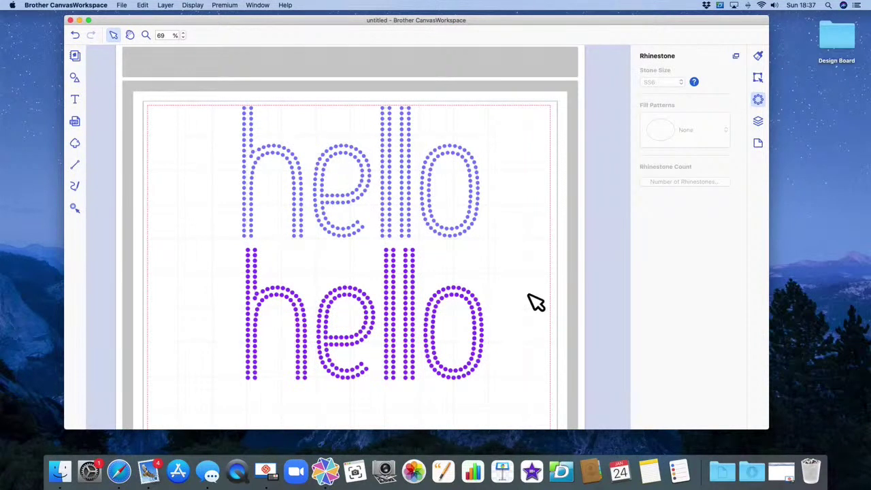
Add a new small text reading hello beside the first letter of the upper hello.
scroll(535, 302, up, 2)
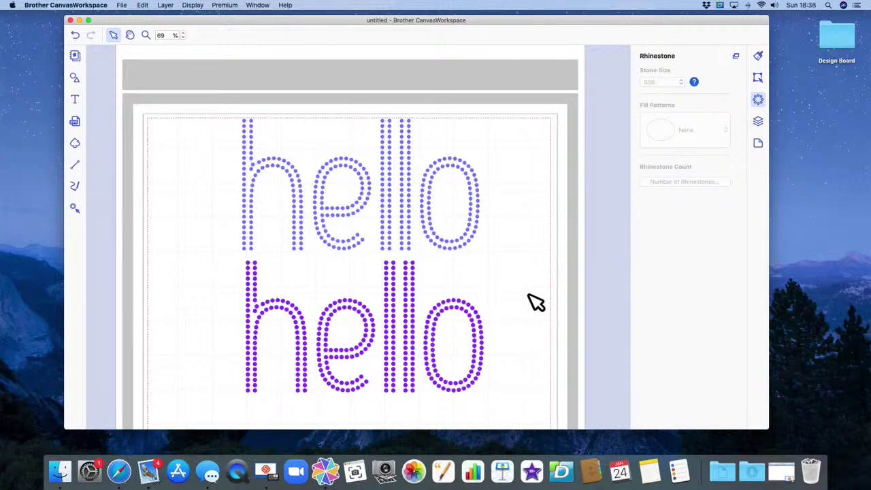
click(76, 99)
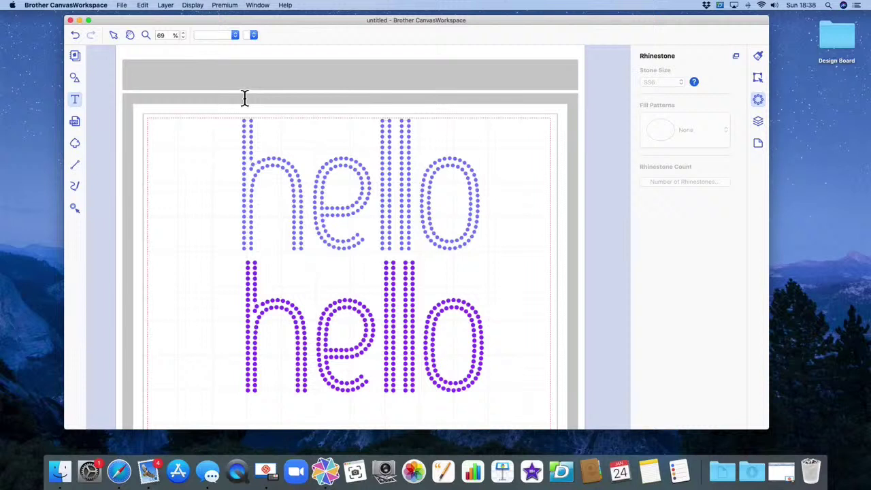
click(180, 144)
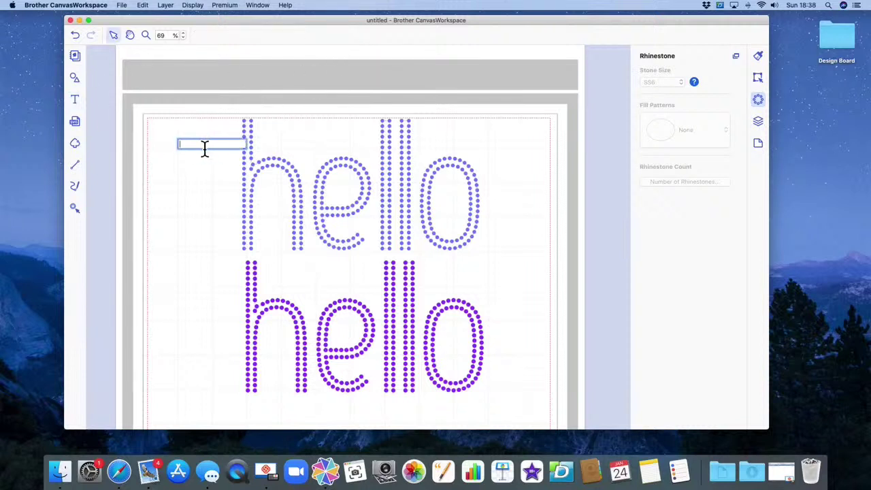
text(Hell)
text(o)
key(Escape)
Browse the available fonts for the small hello, then leave the list without choosing one.
click(414, 36)
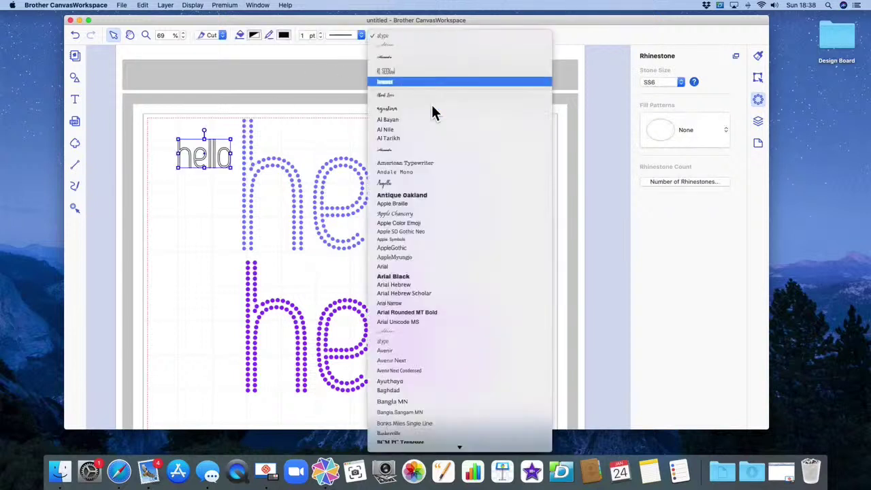
scroll(432, 145, down, 10)
scroll(432, 145, down, 6)
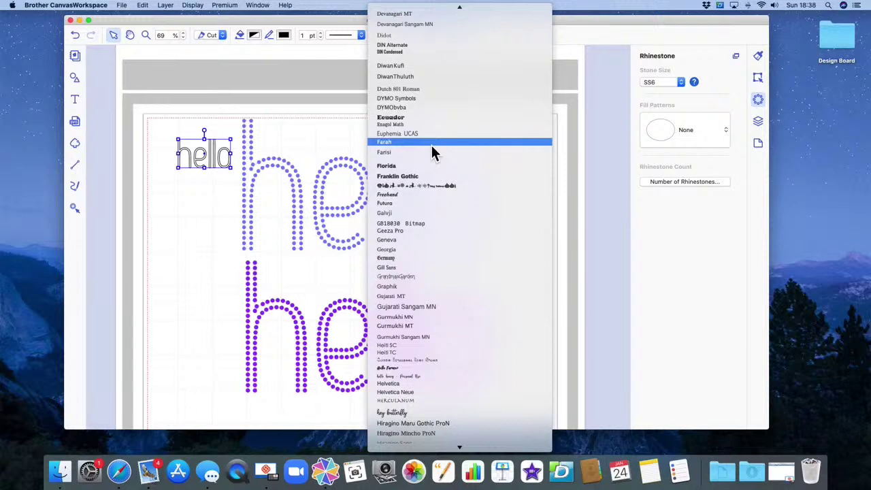
scroll(432, 145, down, 10)
scroll(431, 145, down, 10)
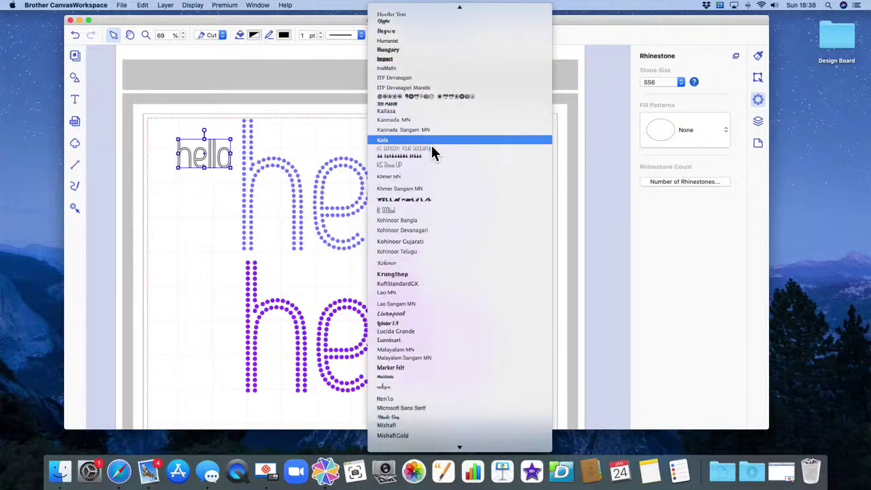
scroll(431, 145, up, 5)
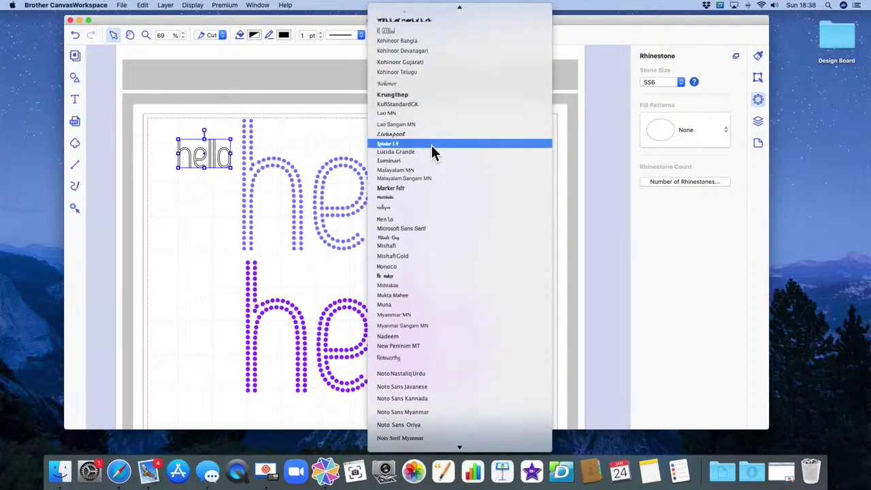
scroll(458, 158, up, 1)
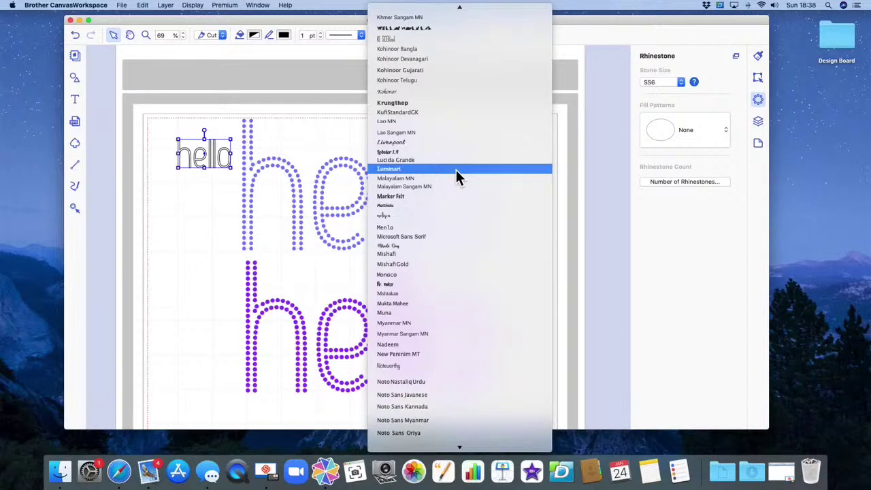
click(177, 219)
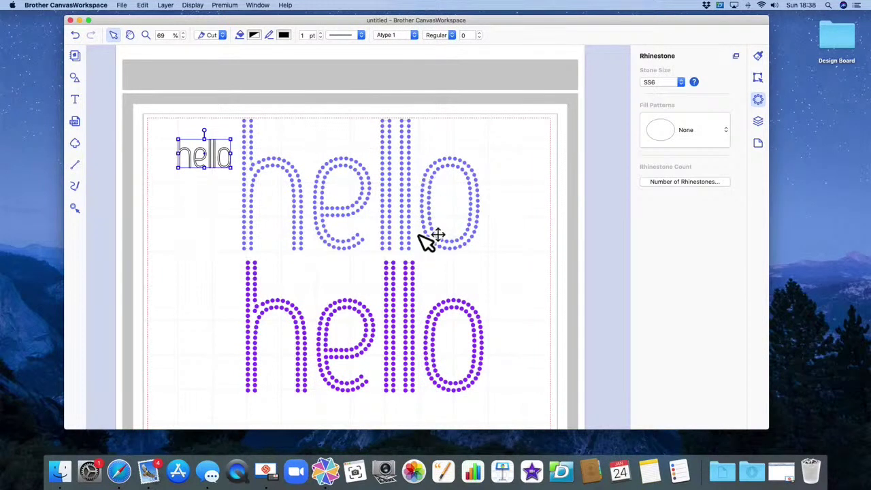
Change the lower purple hello's rhinestone fill pattern to Contour.
click(443, 331)
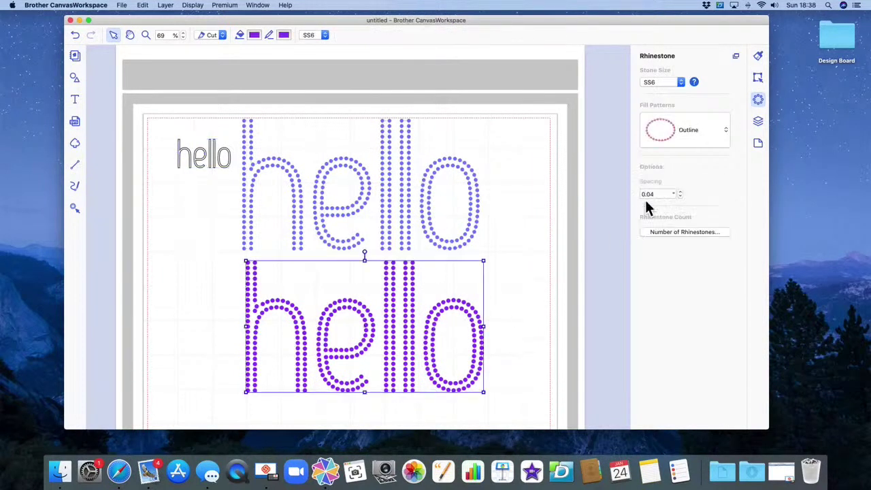
click(693, 132)
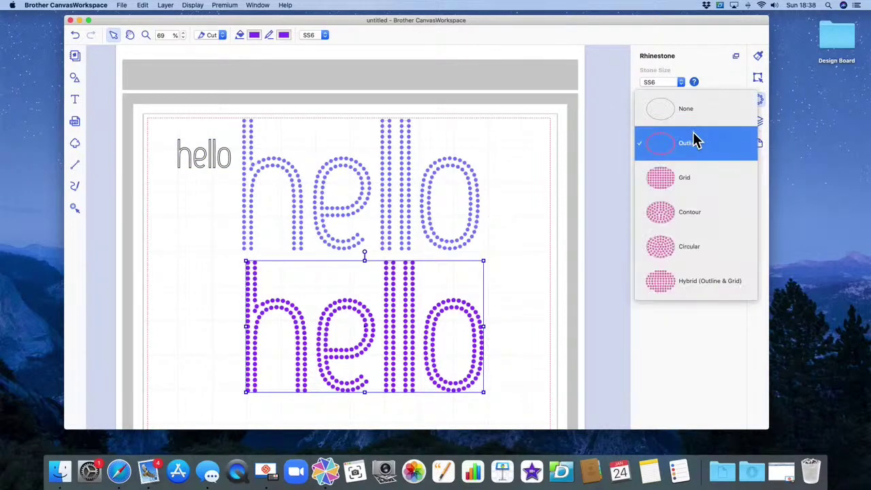
click(699, 217)
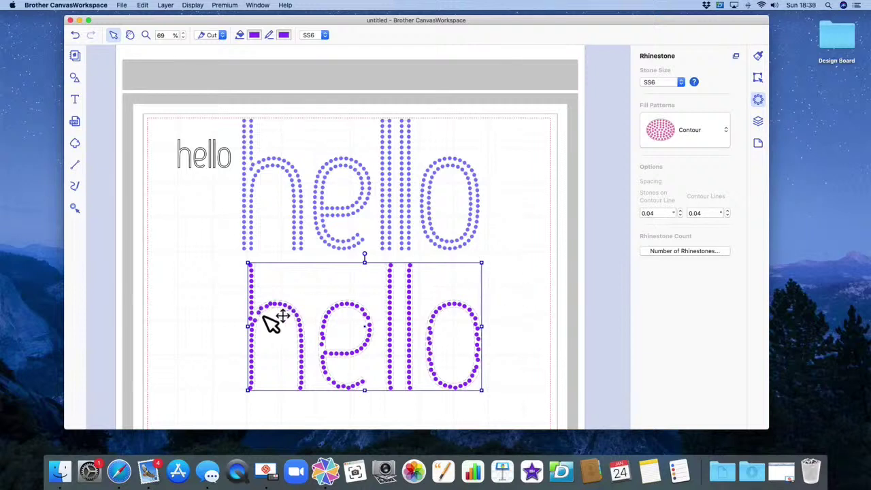
Try a stone spacing of 0.02 along the lower hello's contour lines, then return it to 0.04.
click(680, 215)
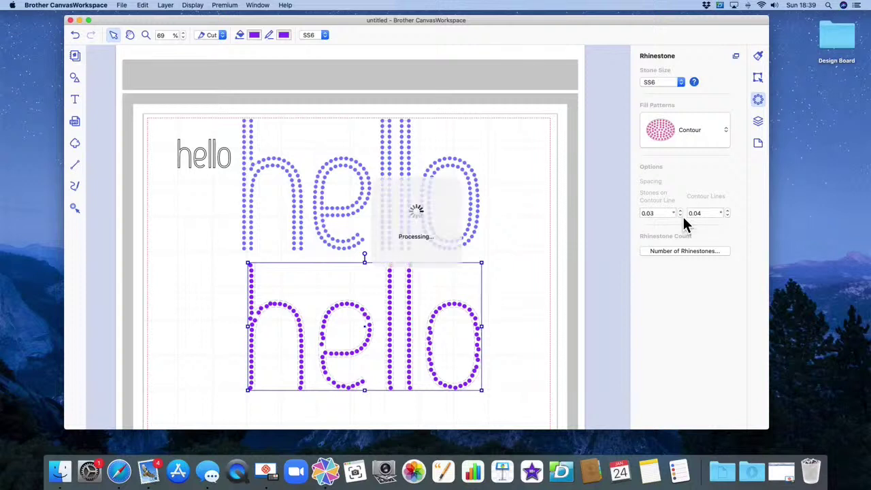
click(682, 216)
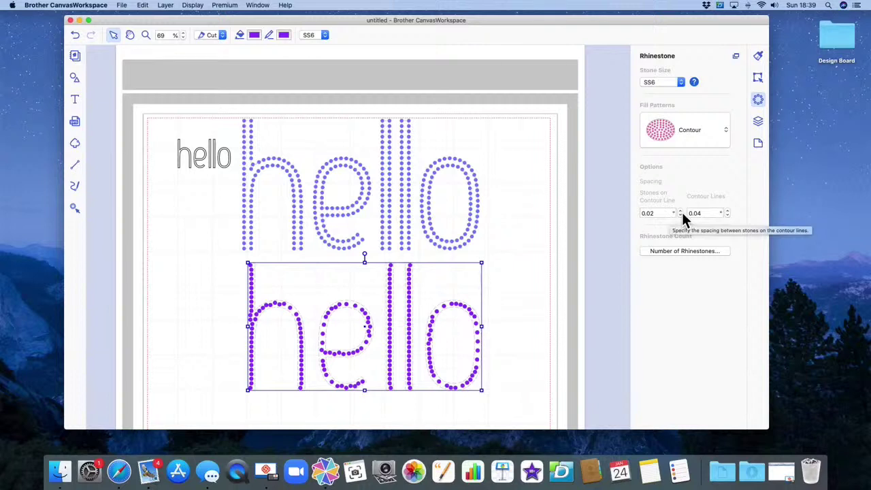
click(681, 211)
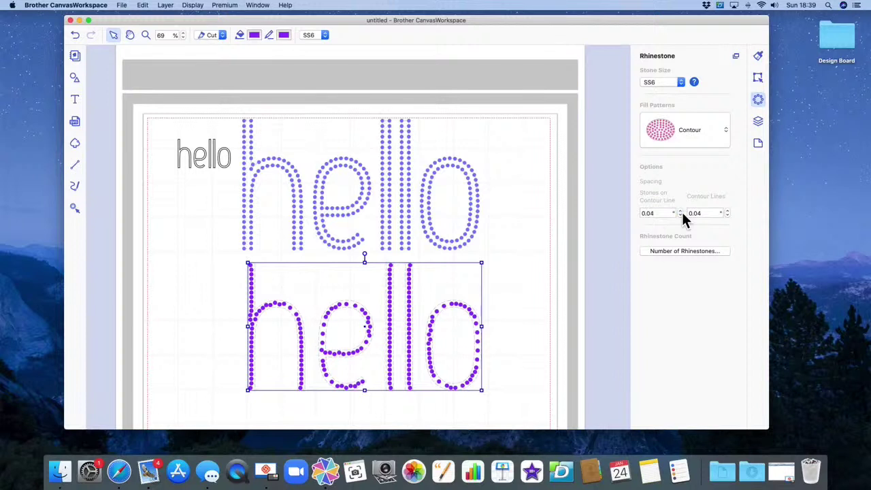
Try a contour line spacing of 0.02 on the lower hello, then raise it to 0.08 and deselect the text.
click(727, 216)
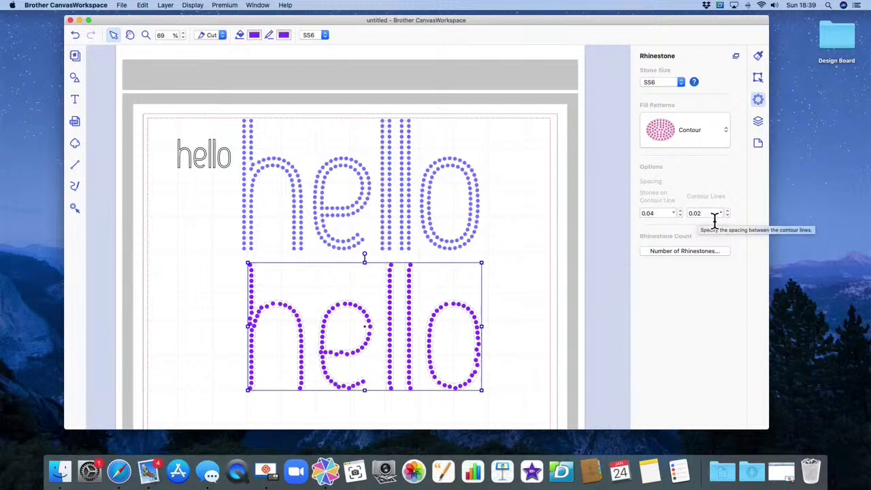
click(727, 212)
click(727, 213)
click(727, 212)
click(727, 212)
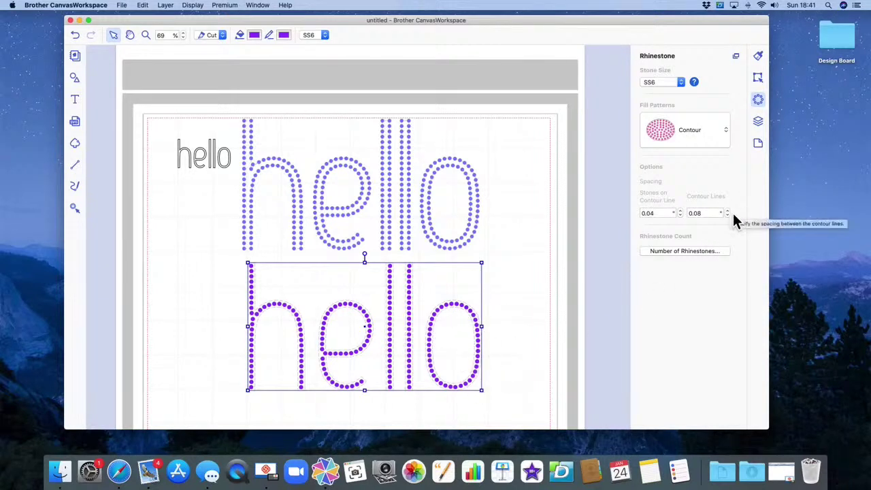
click(540, 292)
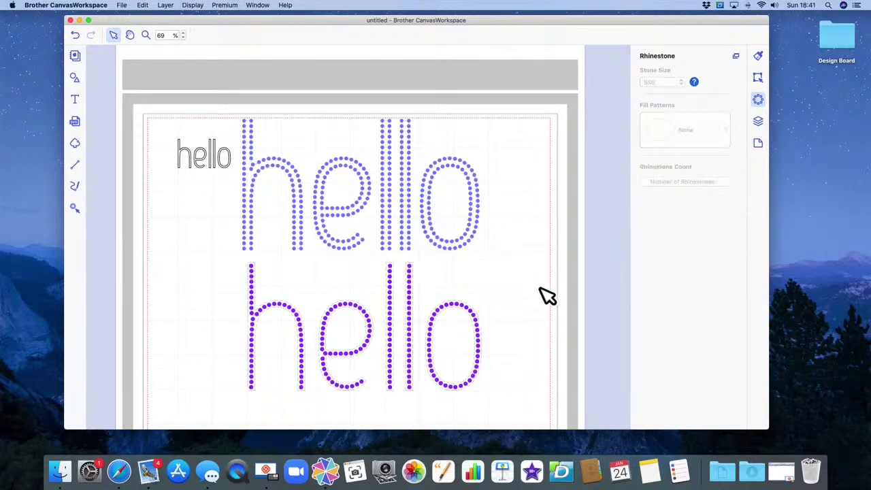
Remove the fill pattern from the lower hello, then apply Outline to it again.
click(460, 174)
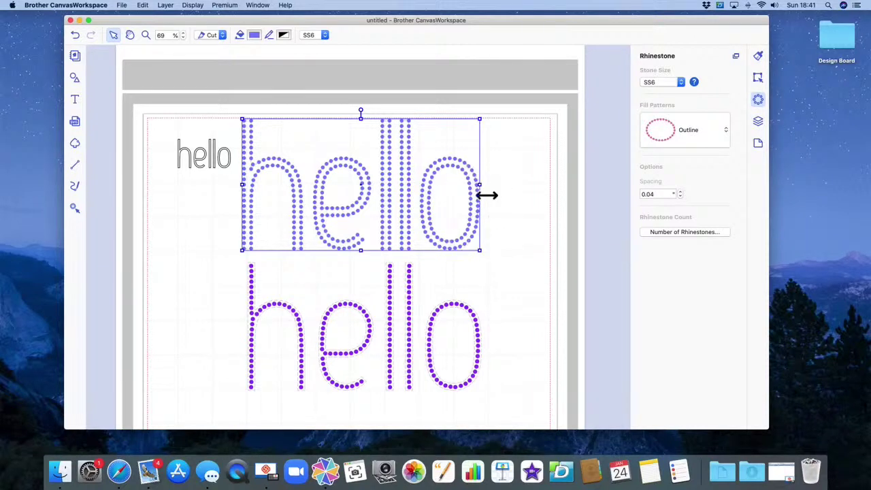
click(486, 335)
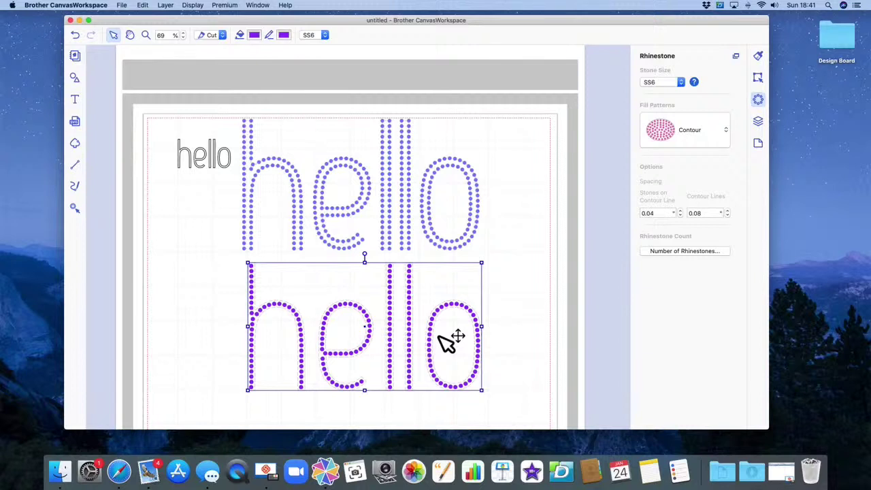
click(686, 140)
click(687, 43)
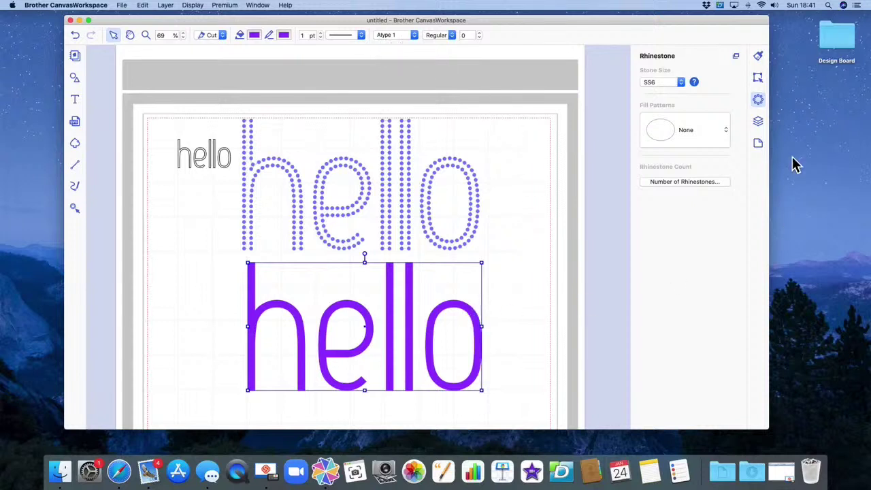
click(684, 140)
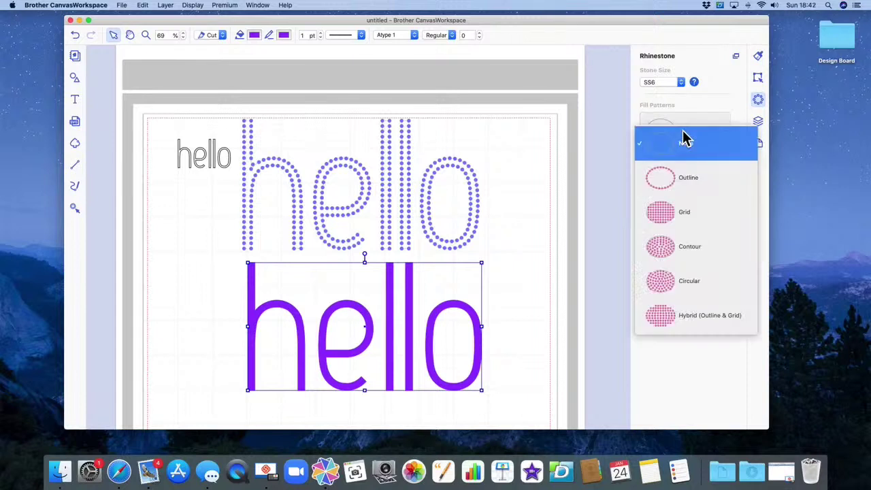
click(675, 181)
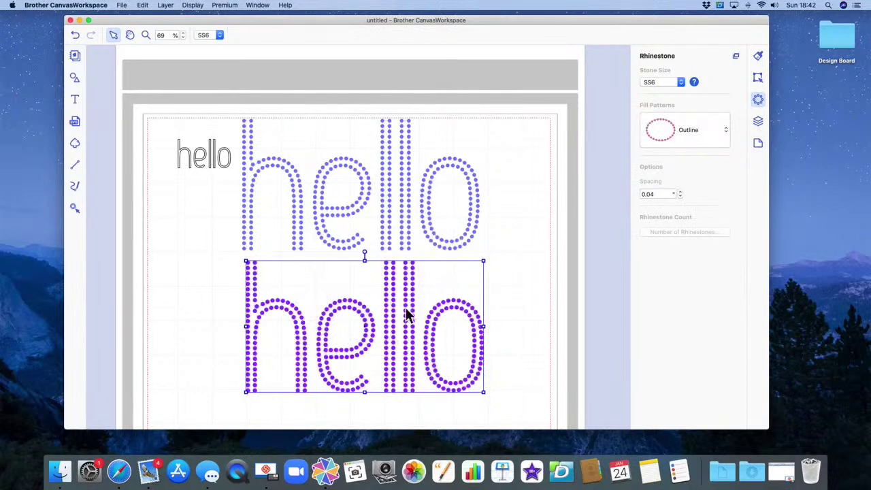
Try the Circular fill pattern on the lower hello, then apply Contour instead.
click(684, 128)
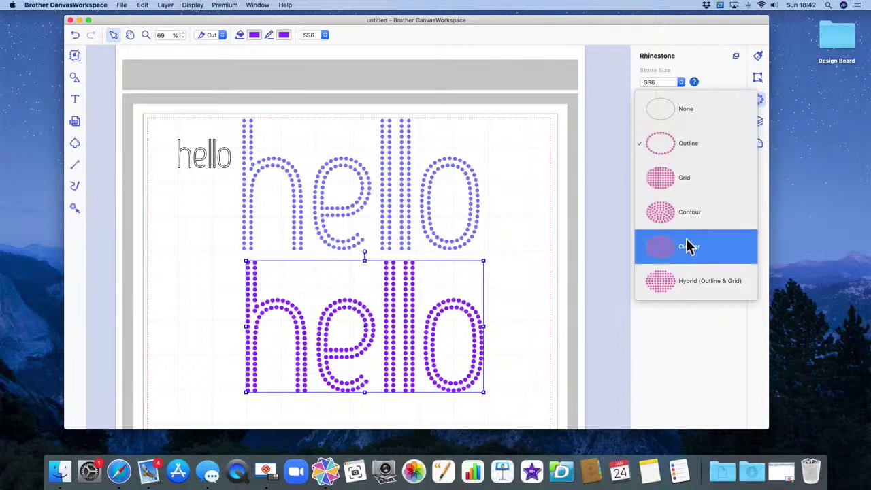
click(665, 253)
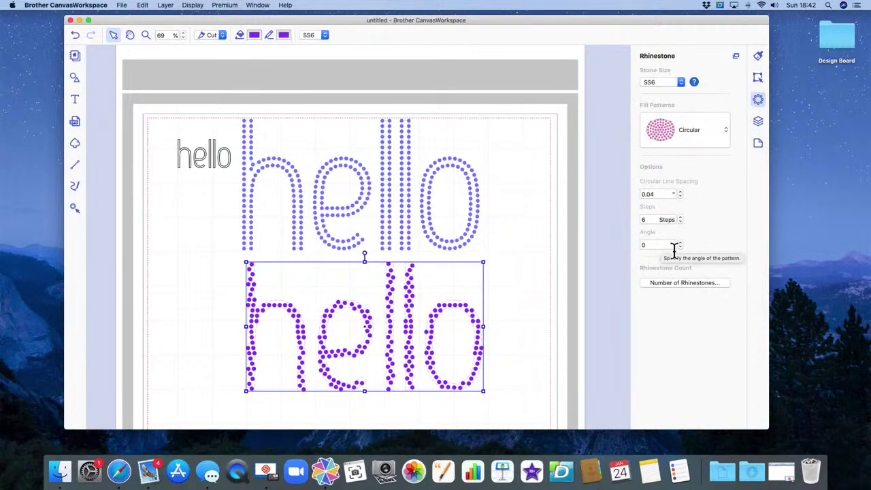
click(690, 139)
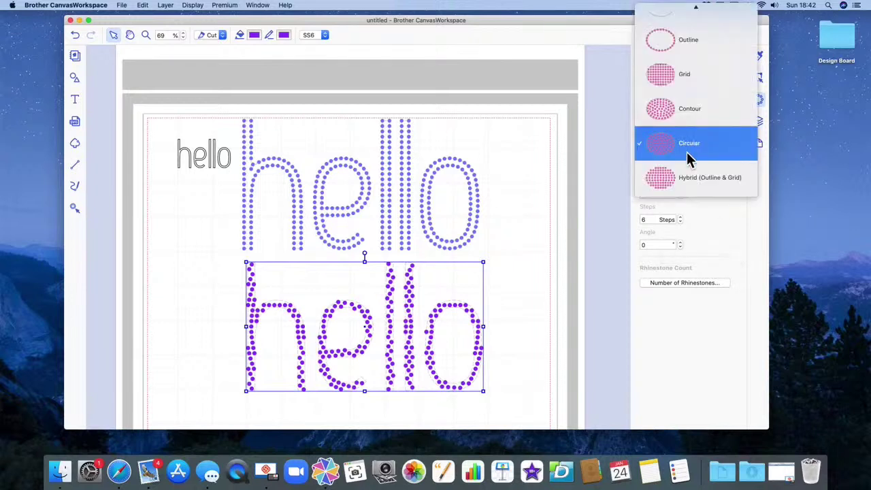
click(669, 115)
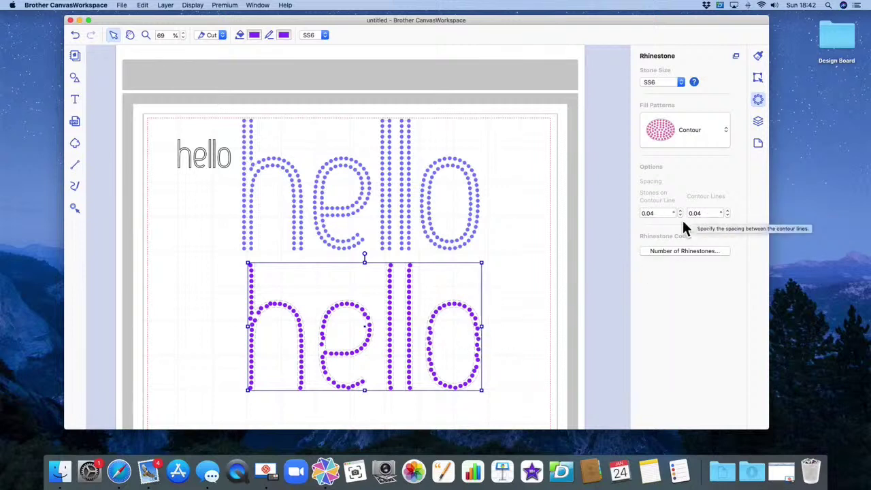
Increase the lower hello's contour line spacing to 0.08 and deselect the text.
click(728, 212)
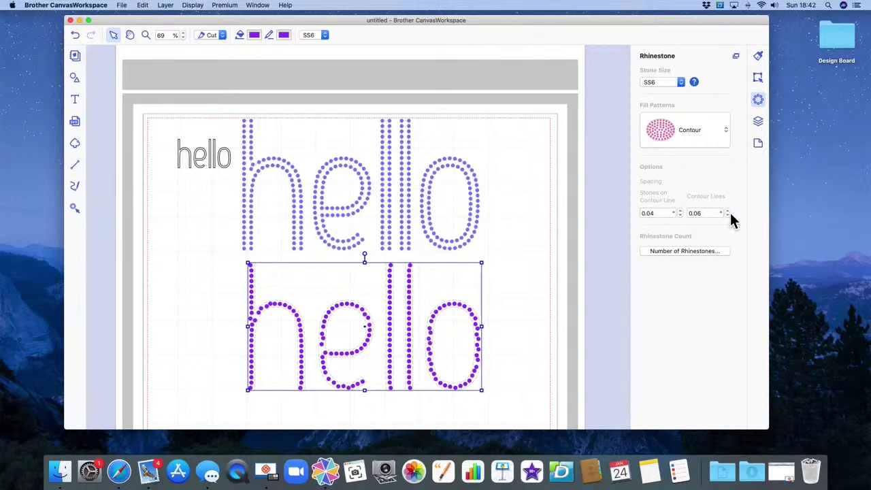
click(727, 211)
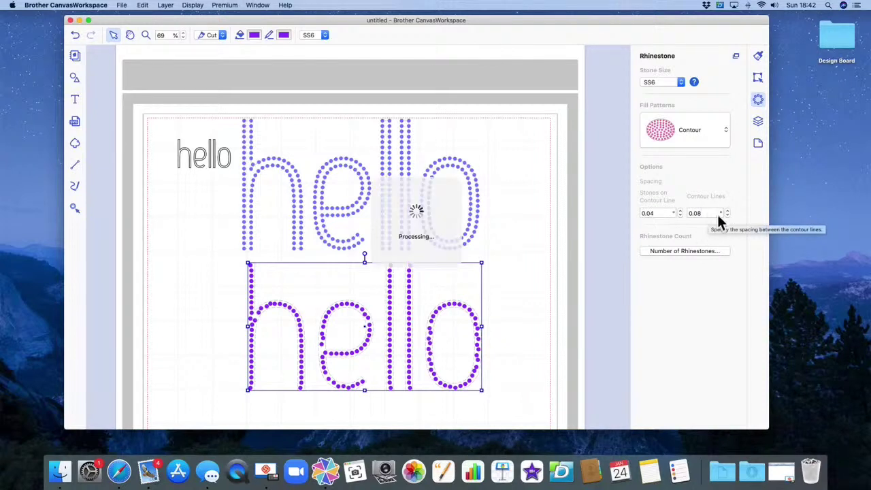
click(538, 332)
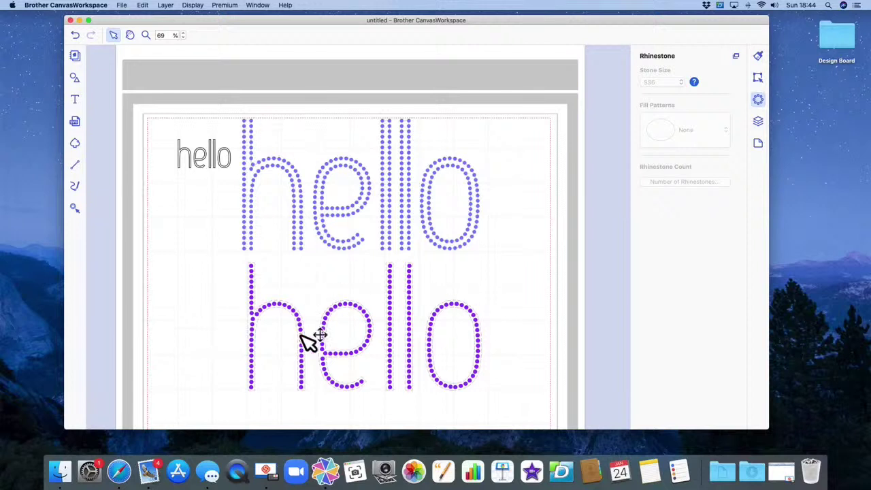
Try stone size SS10 on the lower hello, then return it to SS6.
click(455, 311)
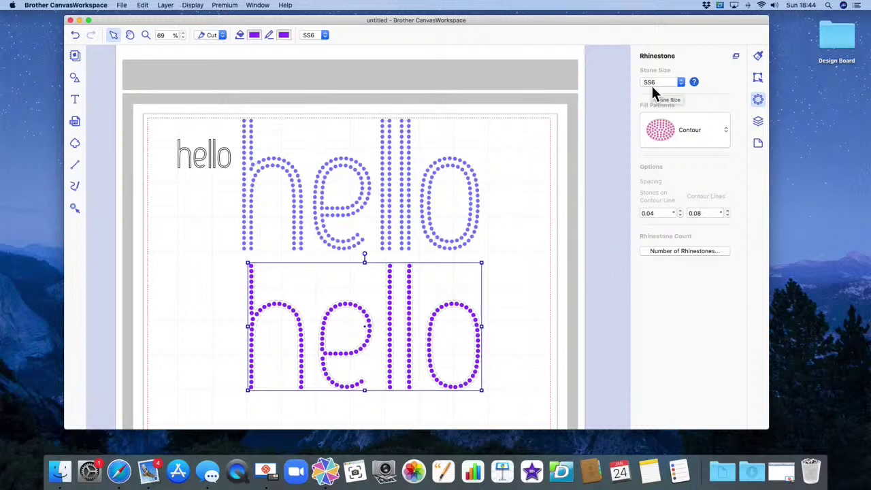
click(682, 85)
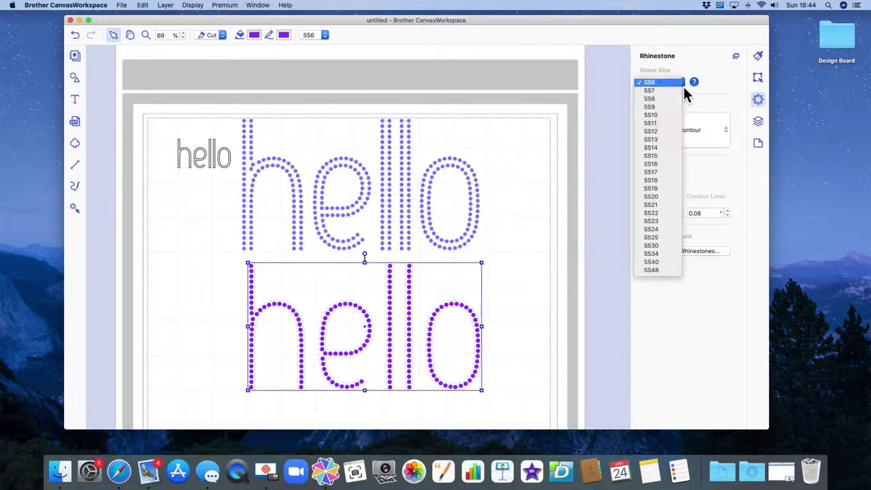
click(671, 116)
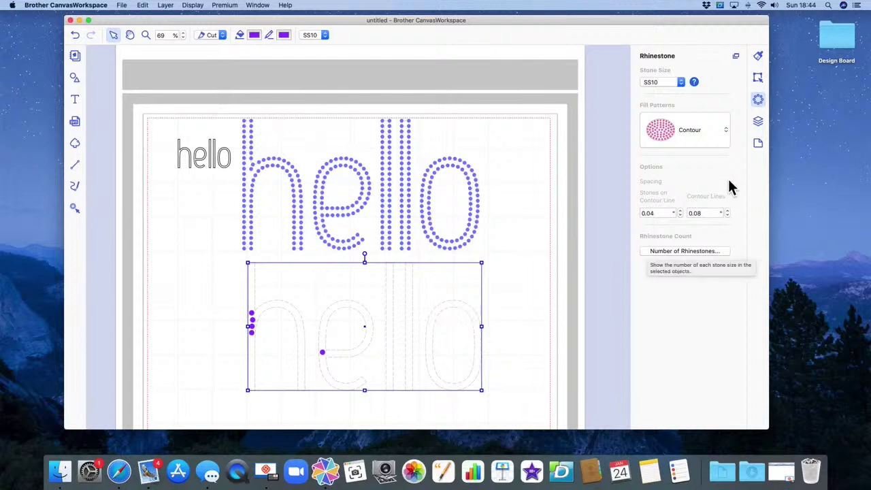
click(682, 83)
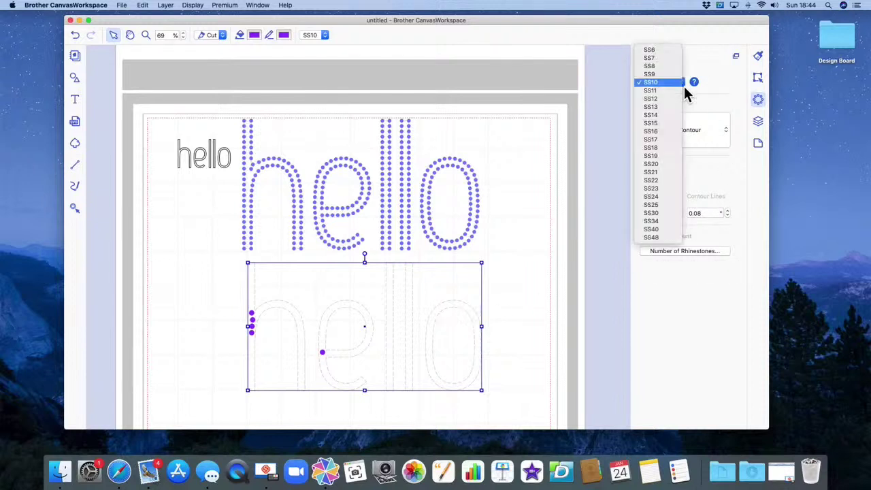
click(657, 52)
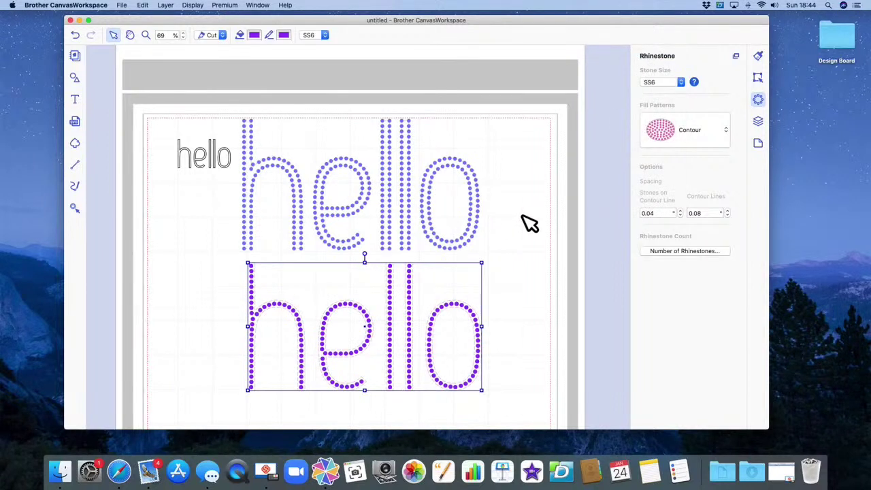